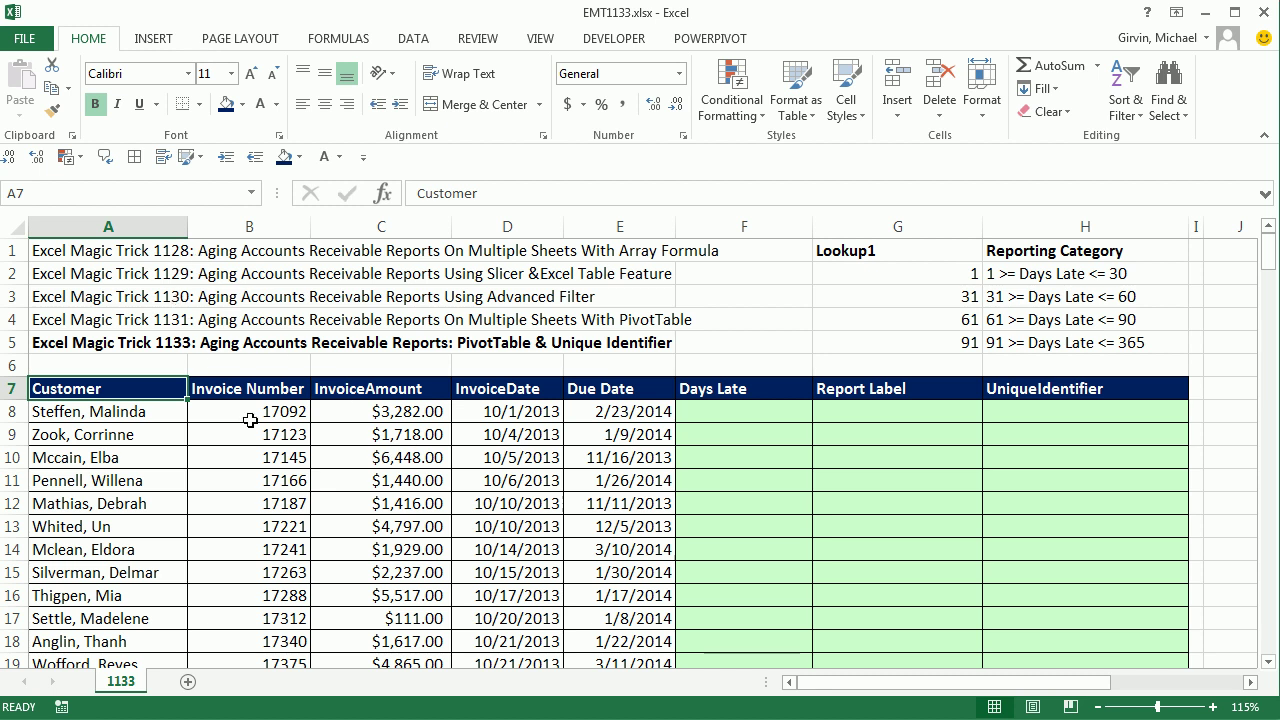
Step: Review the invoice numbers 17092 and 17123 and one customer's two invoices
click(247, 388)
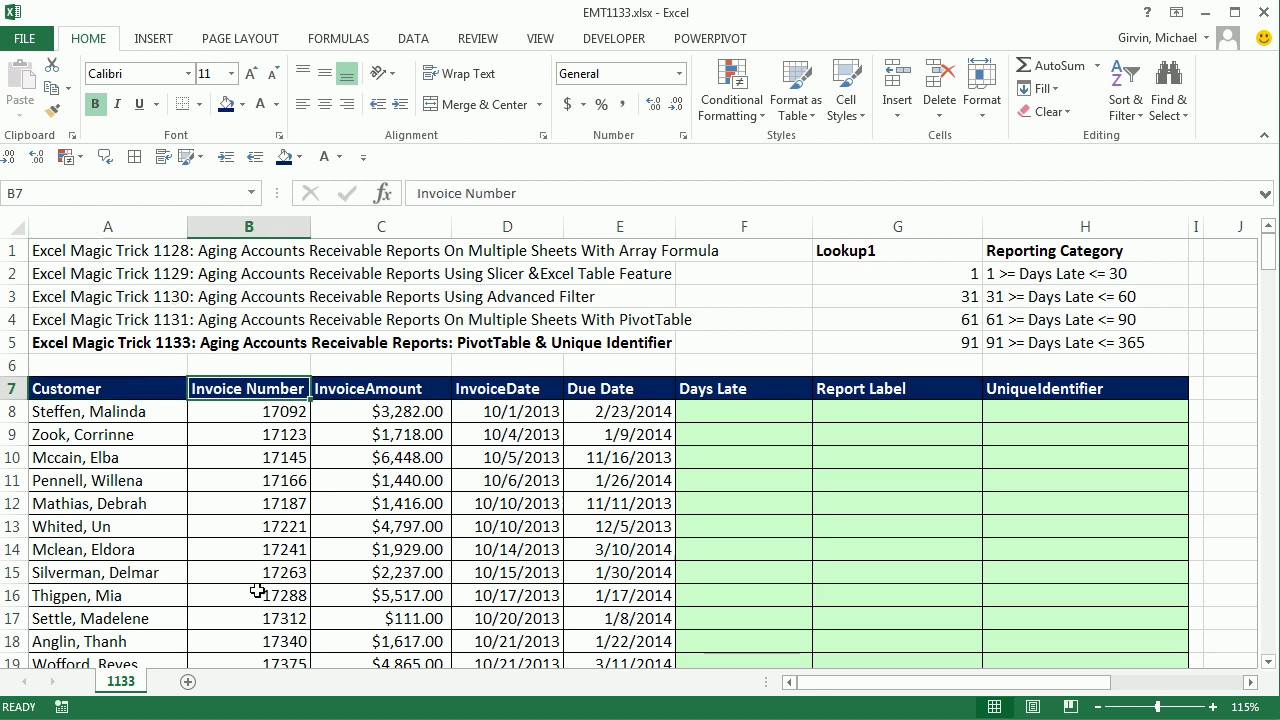
click(258, 412)
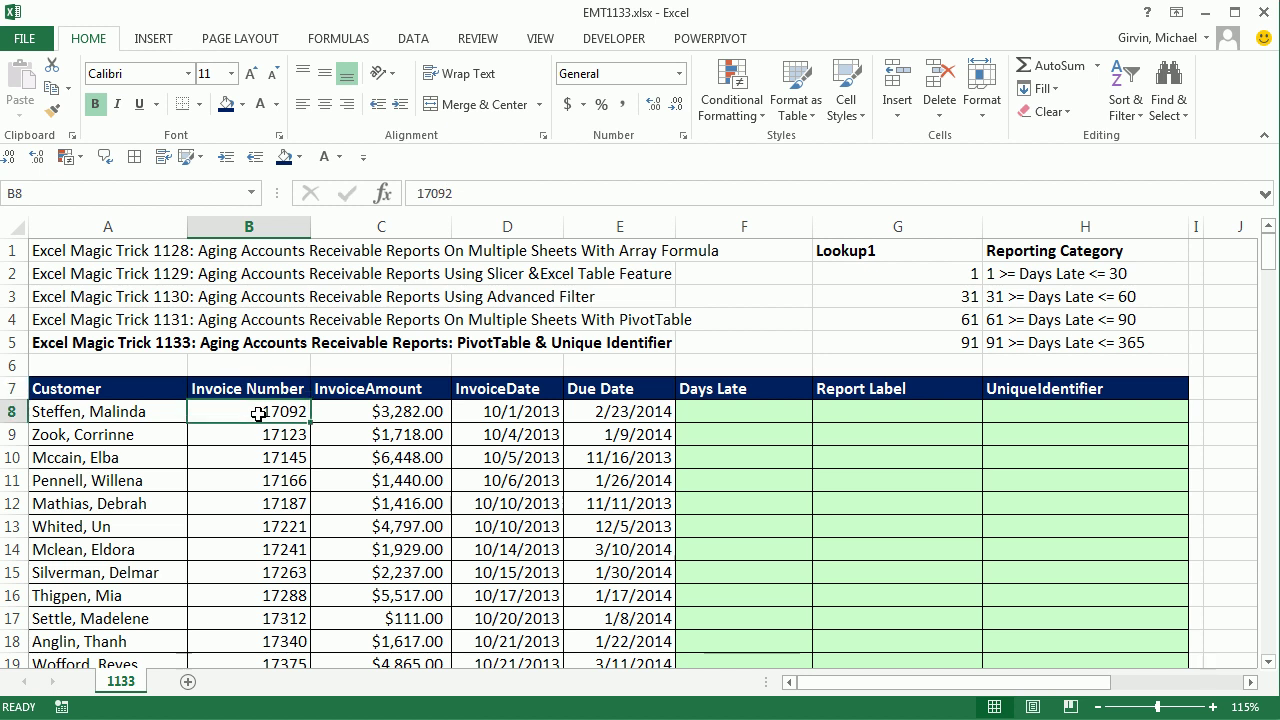
scroll(258, 444, down, 4)
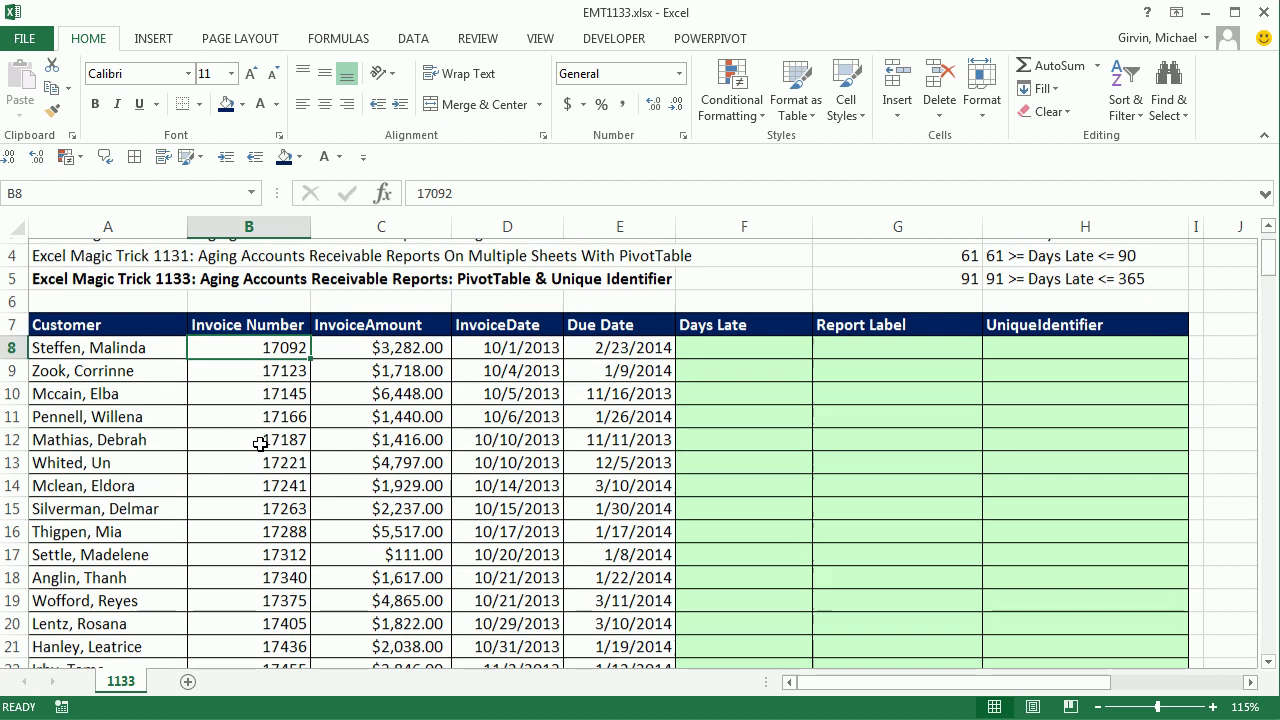
drag(81, 557, 523, 569)
drag(134, 546, 506, 556)
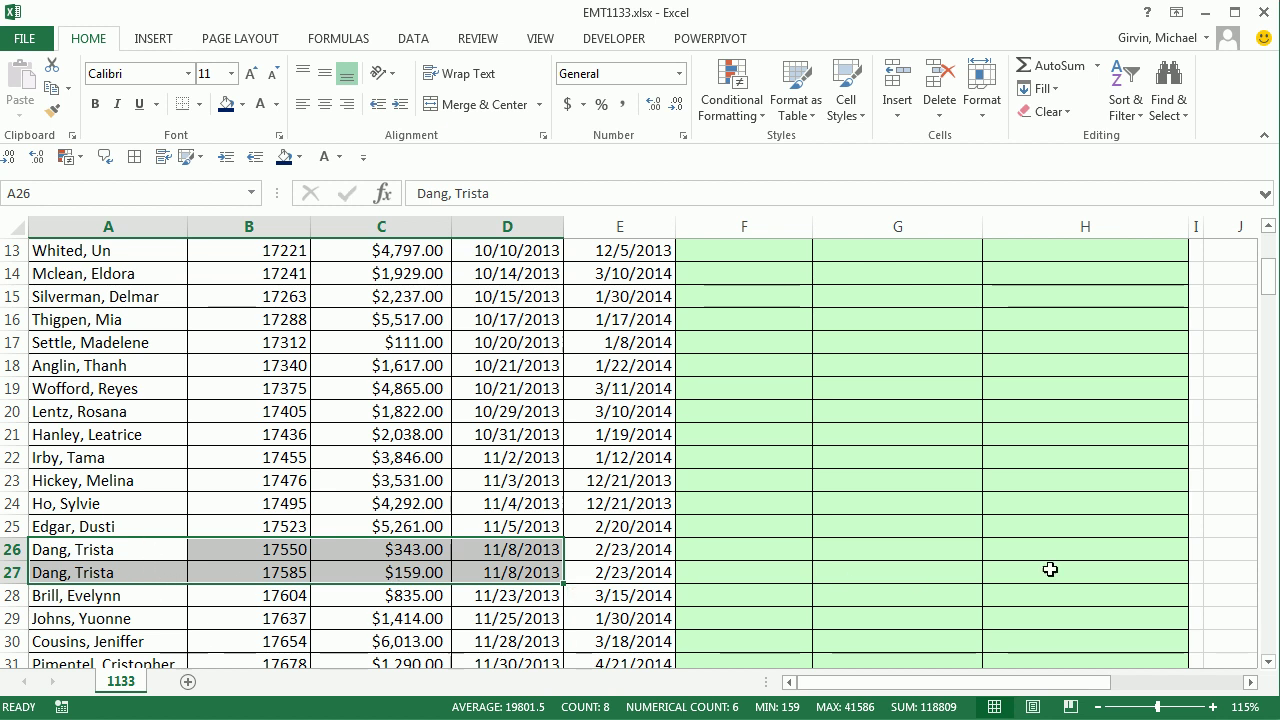
drag(1268, 285, 1267, 250)
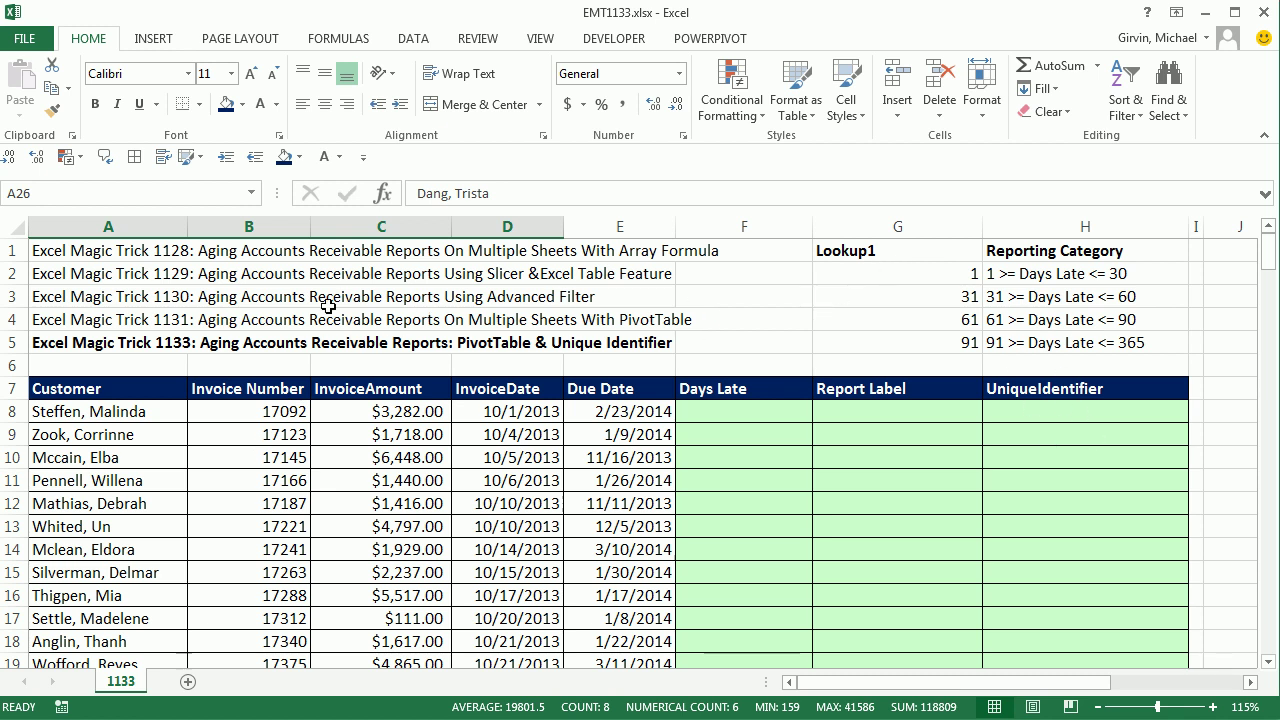
click(246, 437)
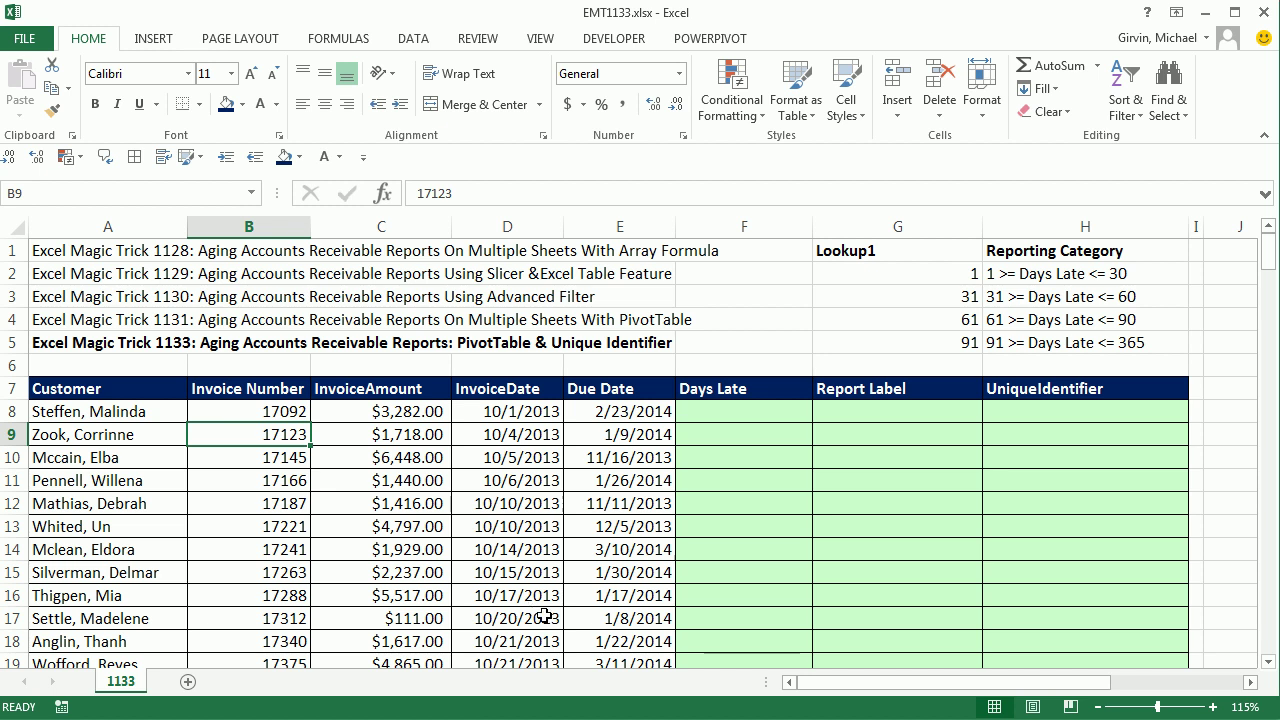
Step: Enter =TODAY()-E8 in F8 as the first invoice's days late
click(757, 413)
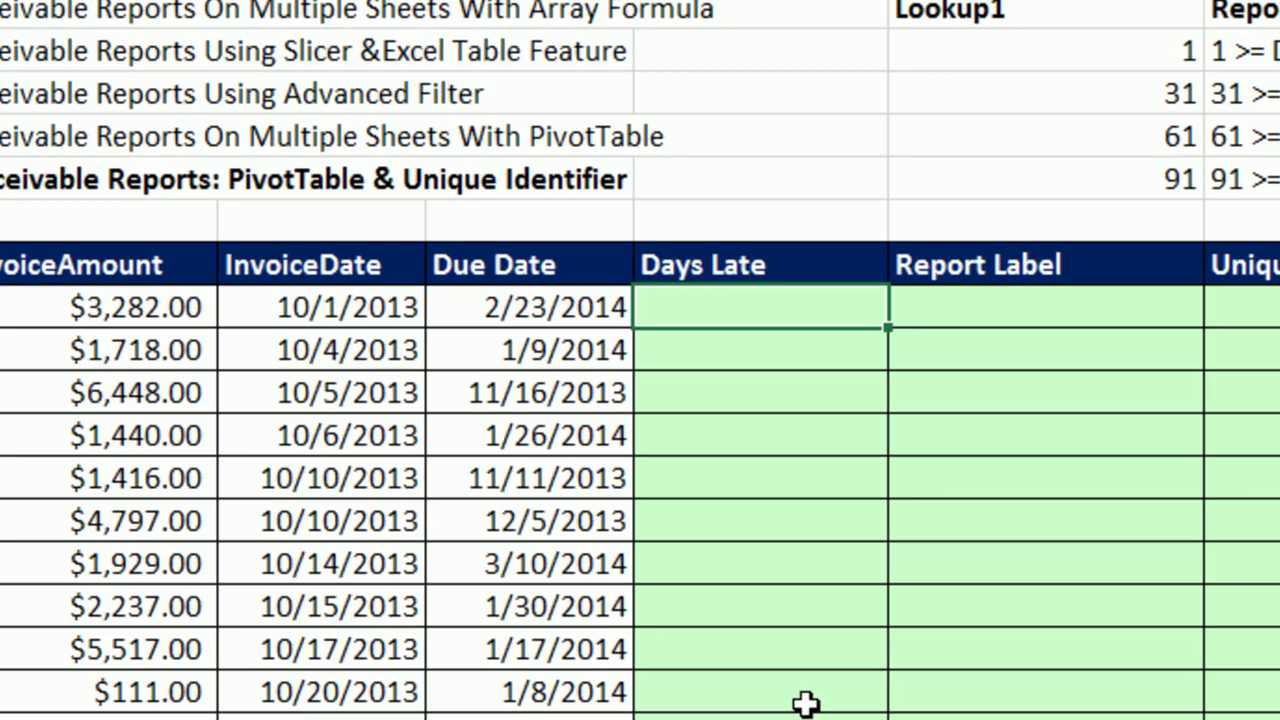
text(=)
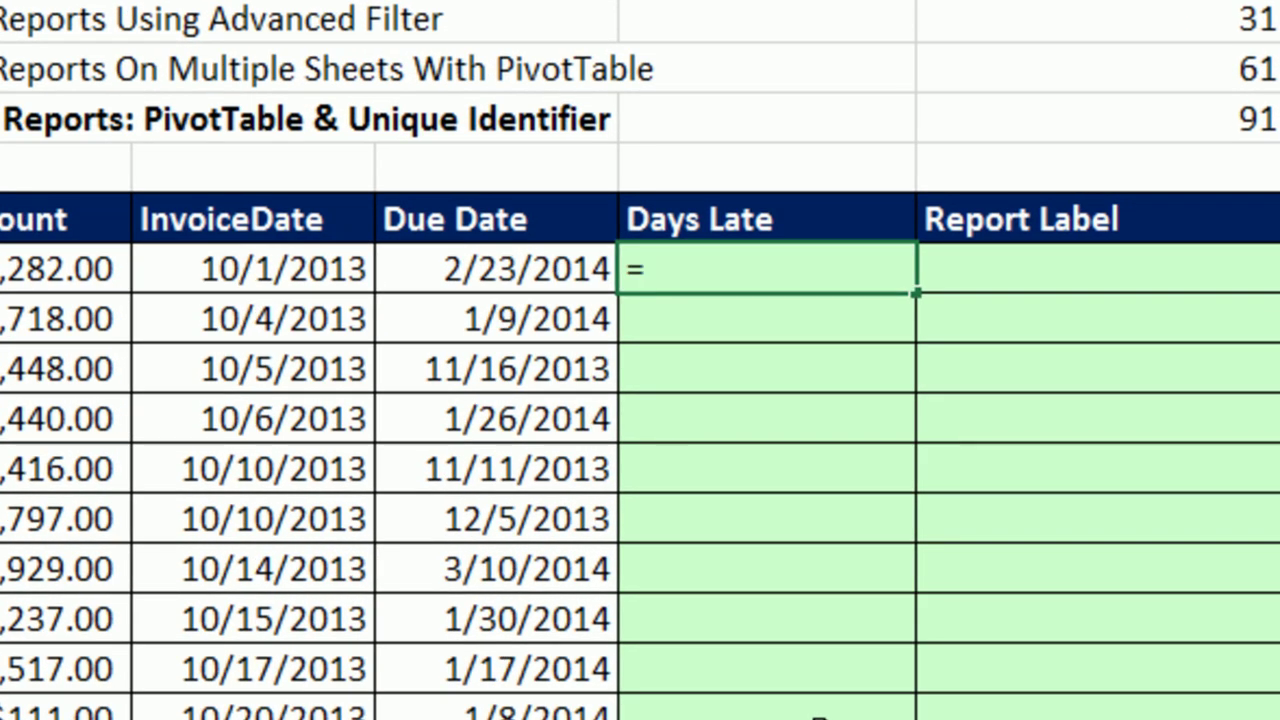
text(tod)
key(Tab)
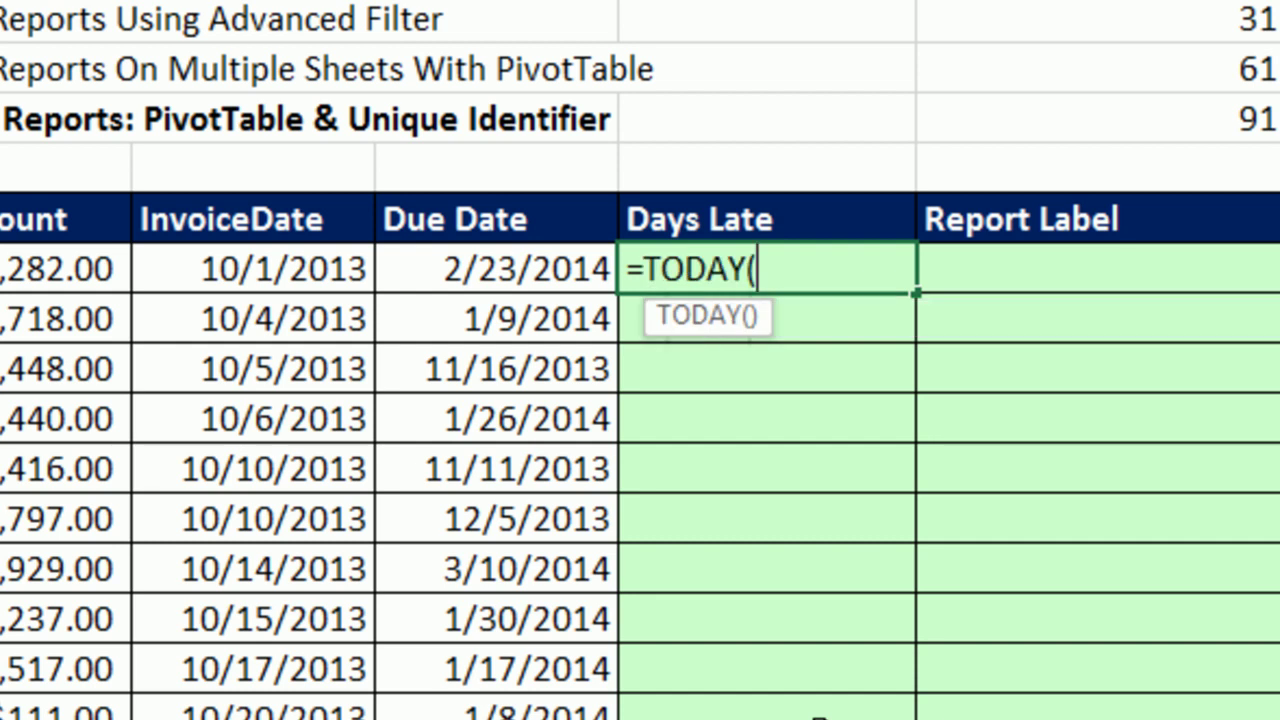
text())
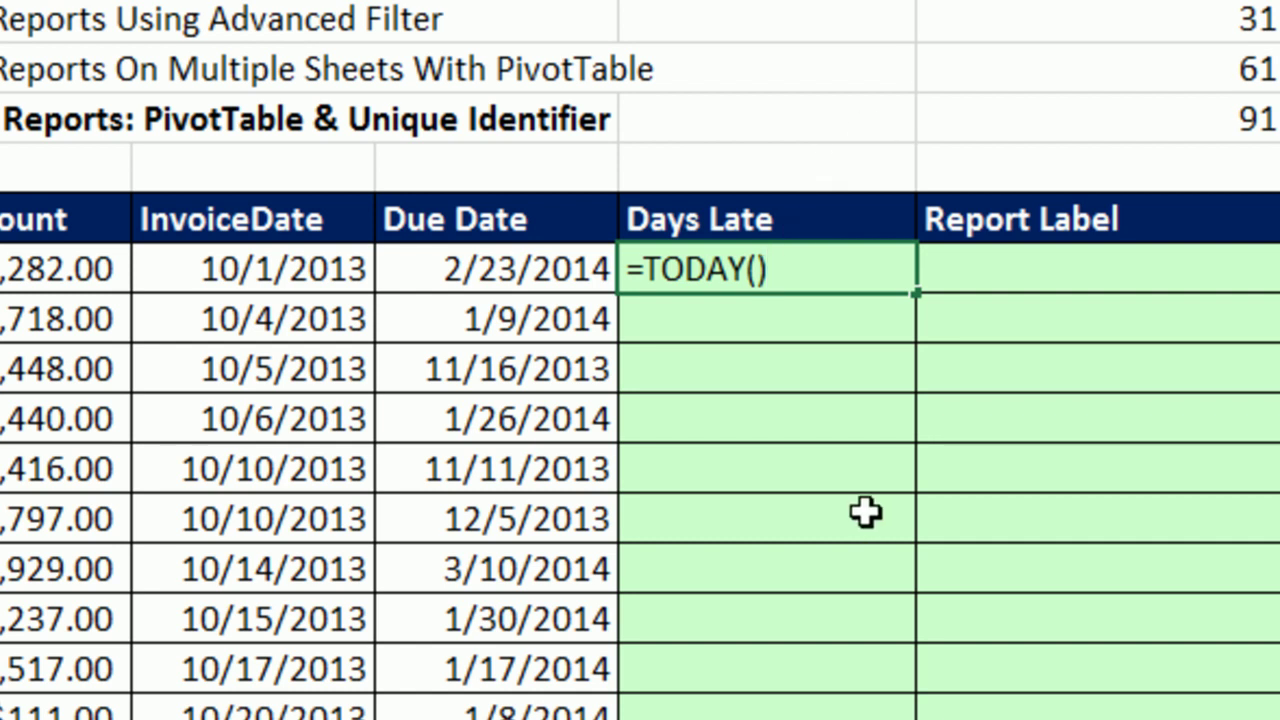
text(-)
click(518, 285)
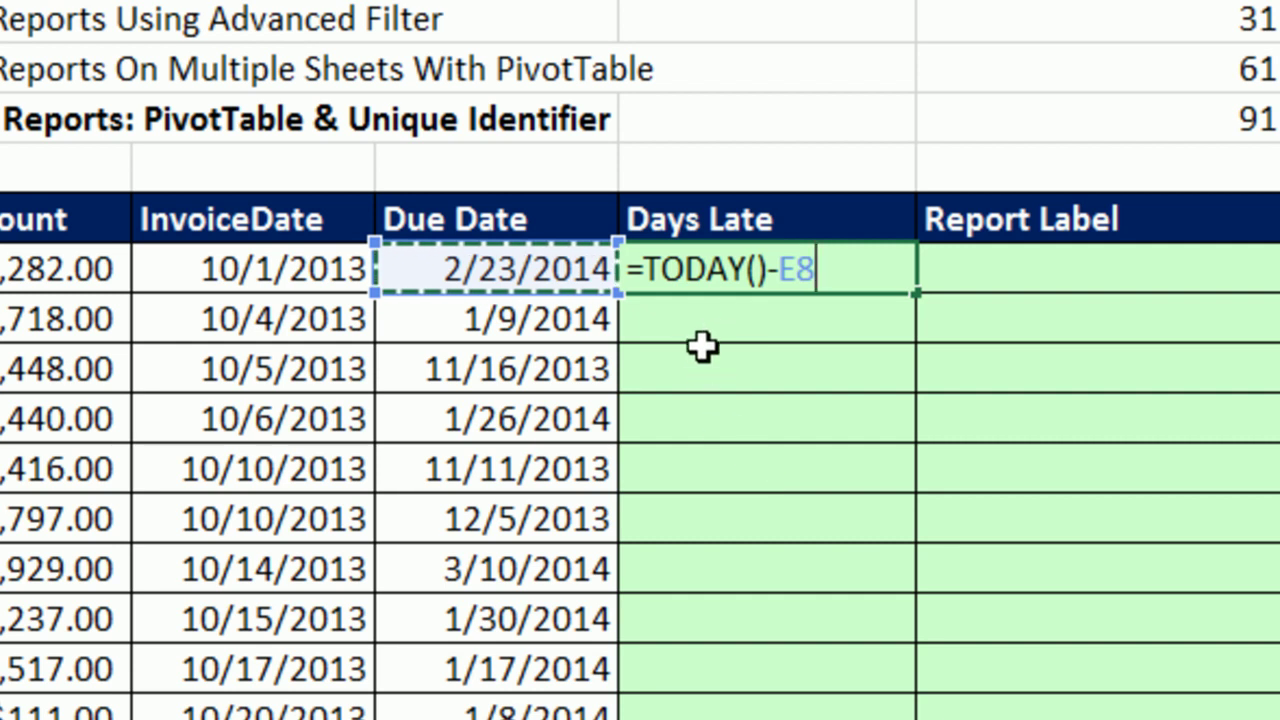
key(ctrl+Return)
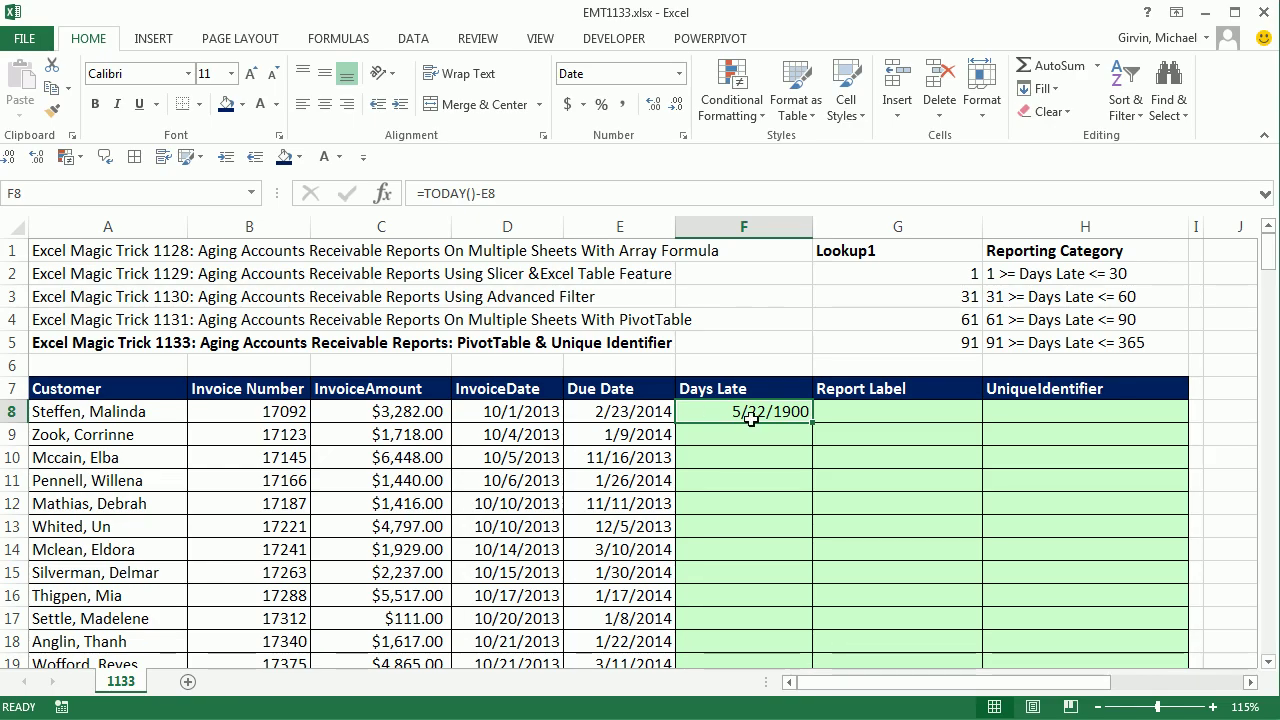
Step: Format F8 as General and fill the days-late formula down all invoices (143, 188, 242…)
click(679, 73)
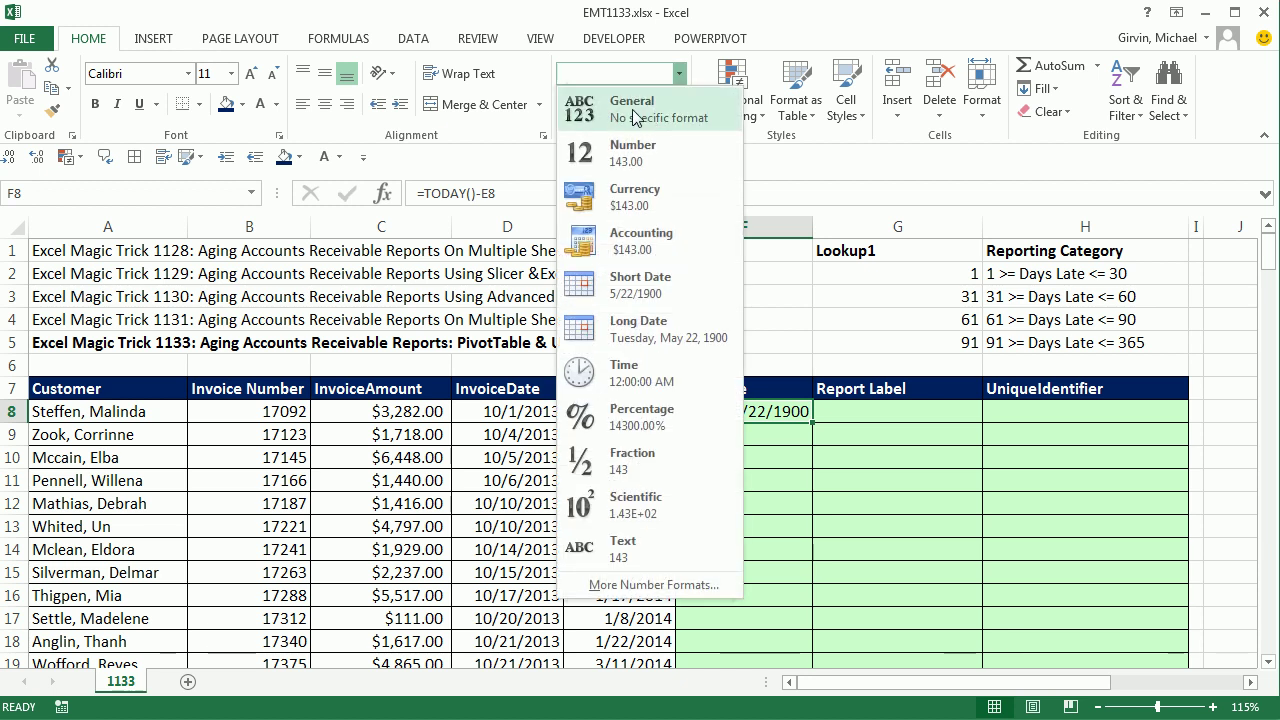
click(794, 405)
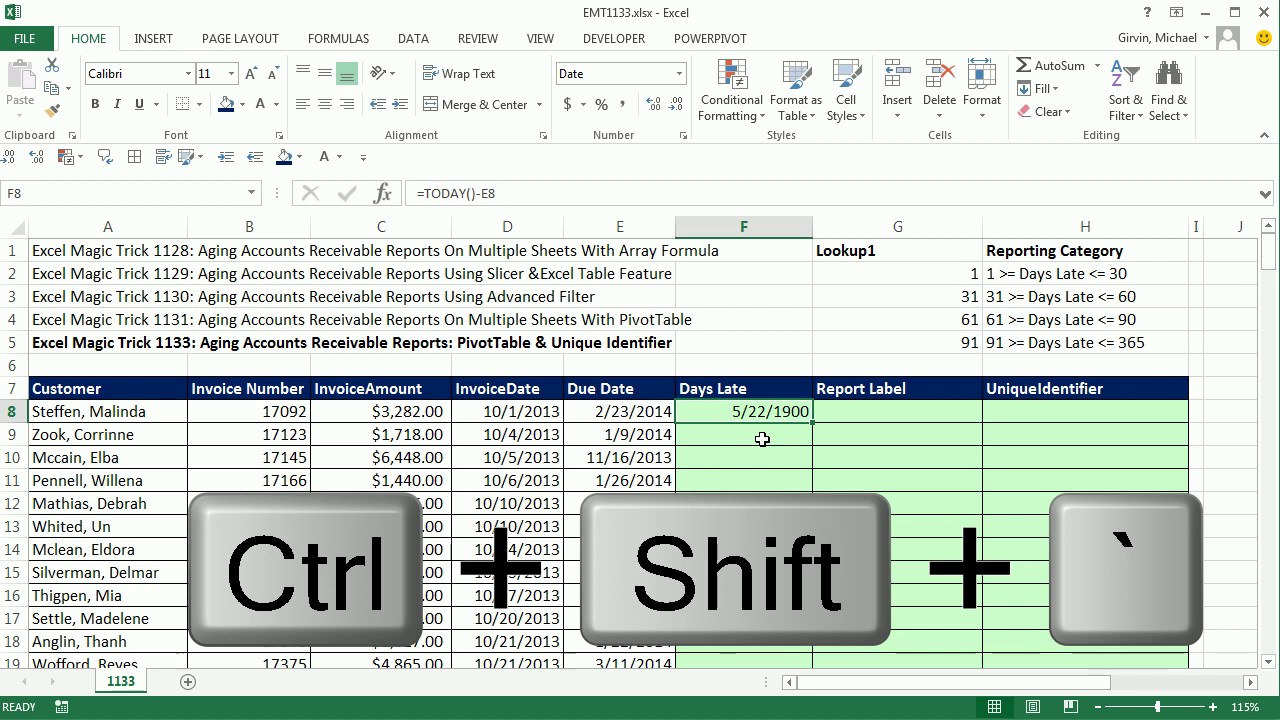
key(ctrl+shift+grave)
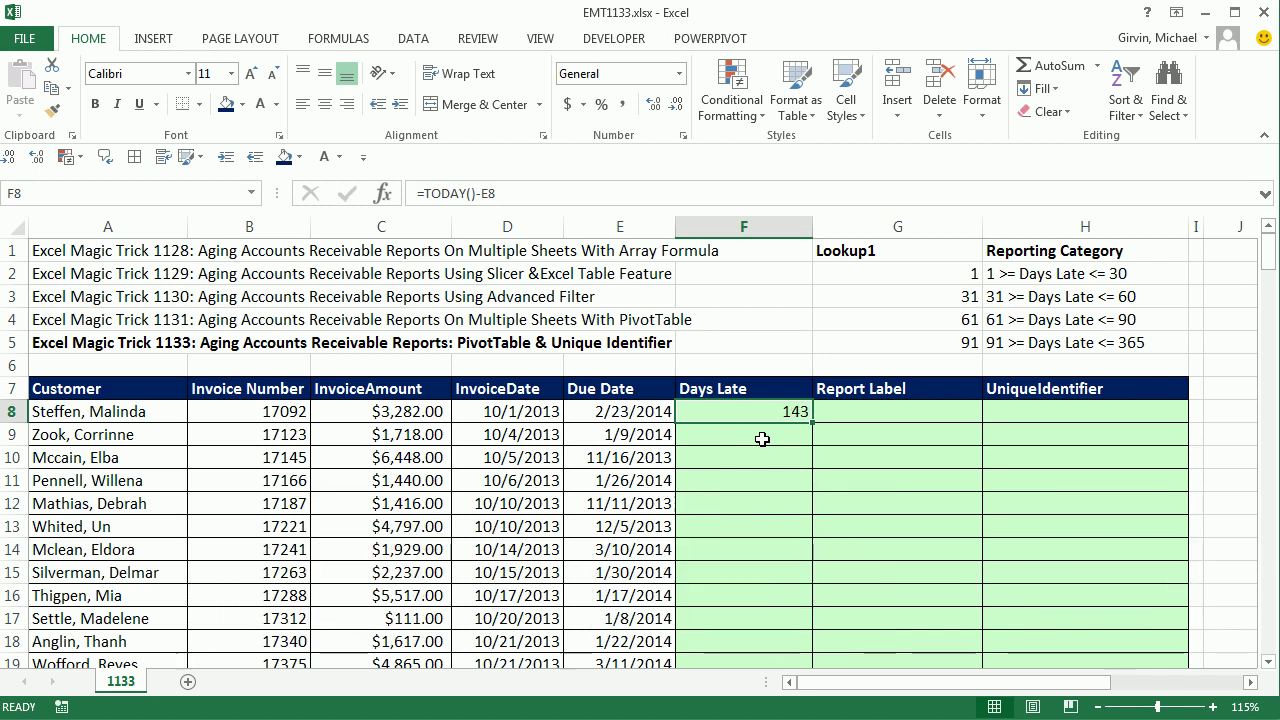
double_click(815, 425)
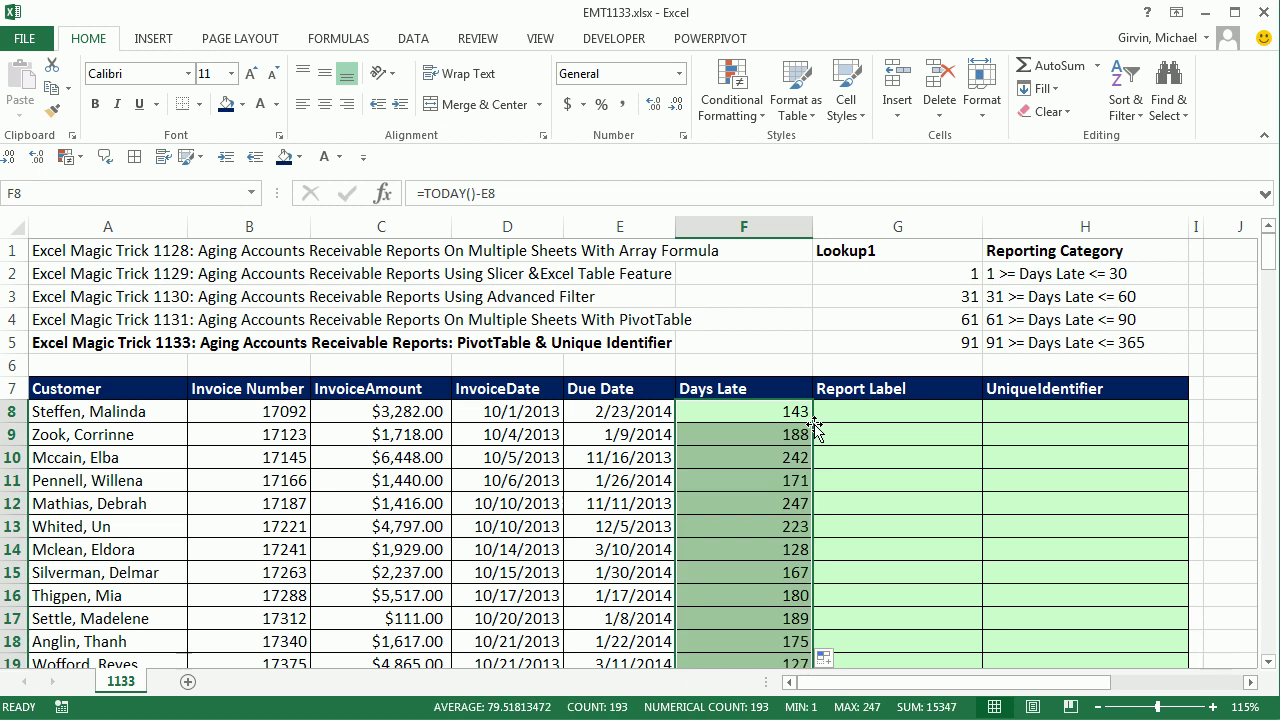
click(874, 412)
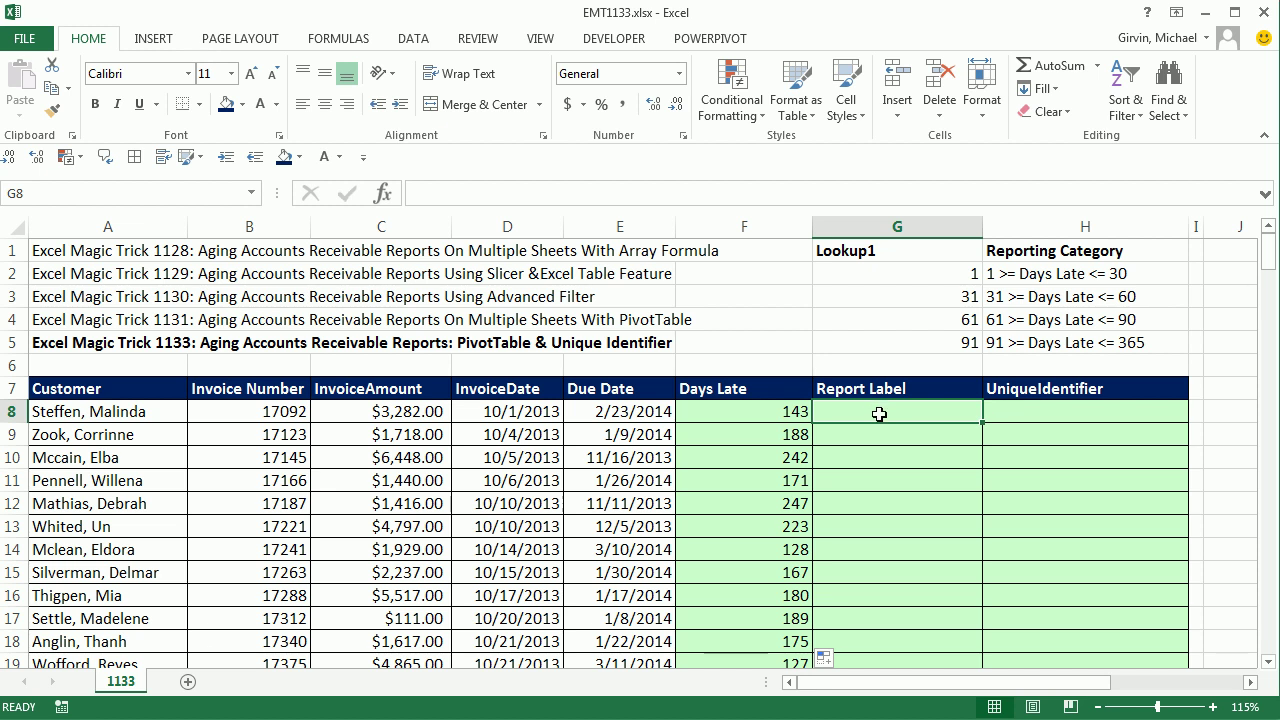
Step: Enter =VLOOKUP(F8,$G$2:$H$5,2) in G8 and fill it down the Report Label column
drag(929, 265, 1062, 354)
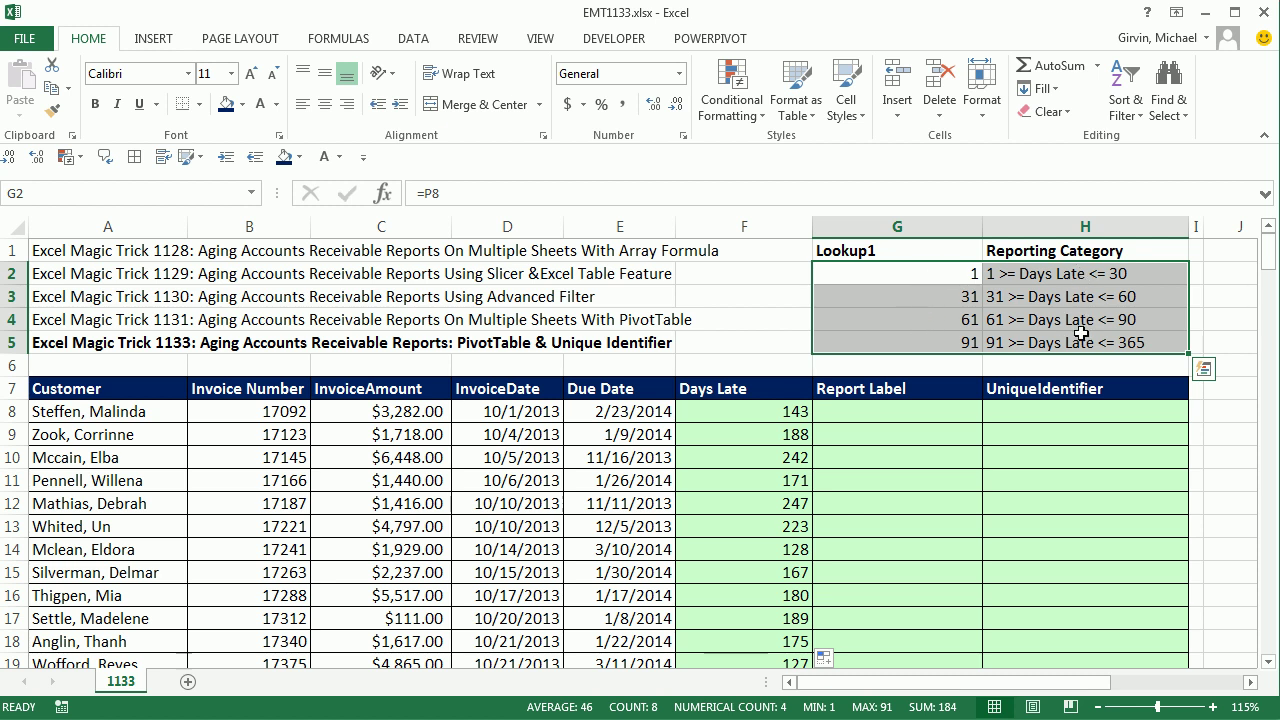
click(863, 414)
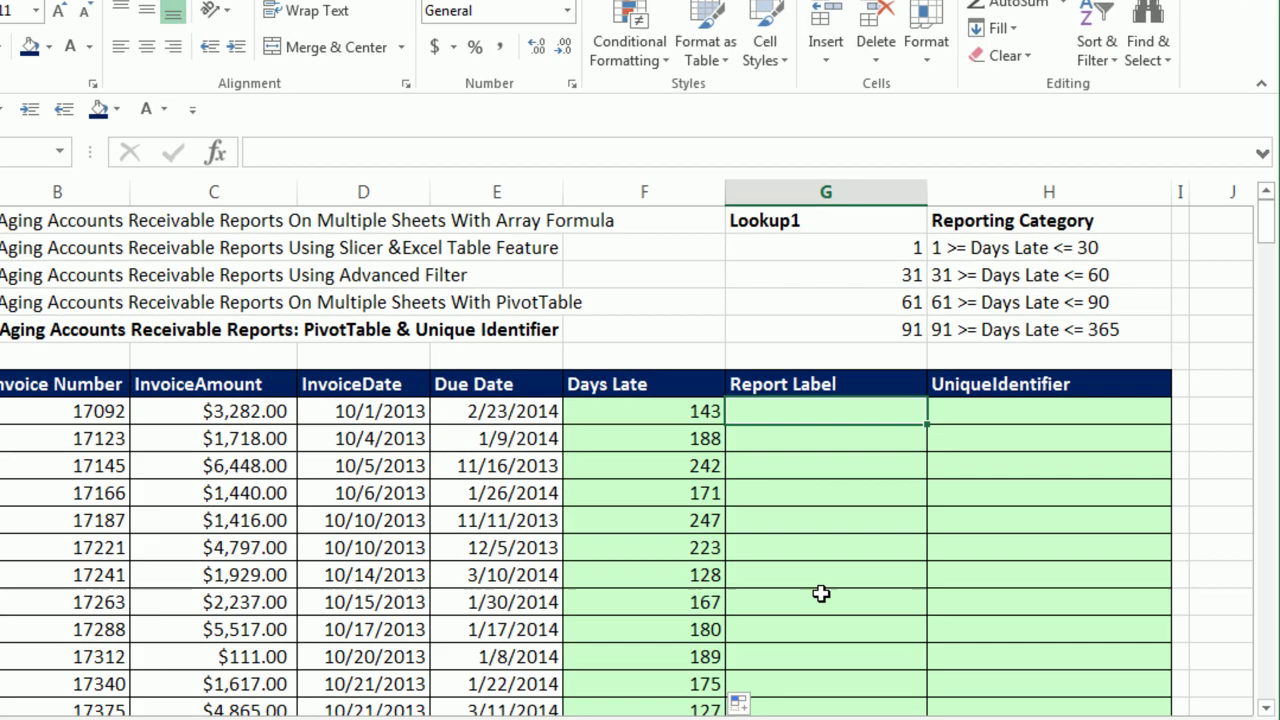
text(=vl)
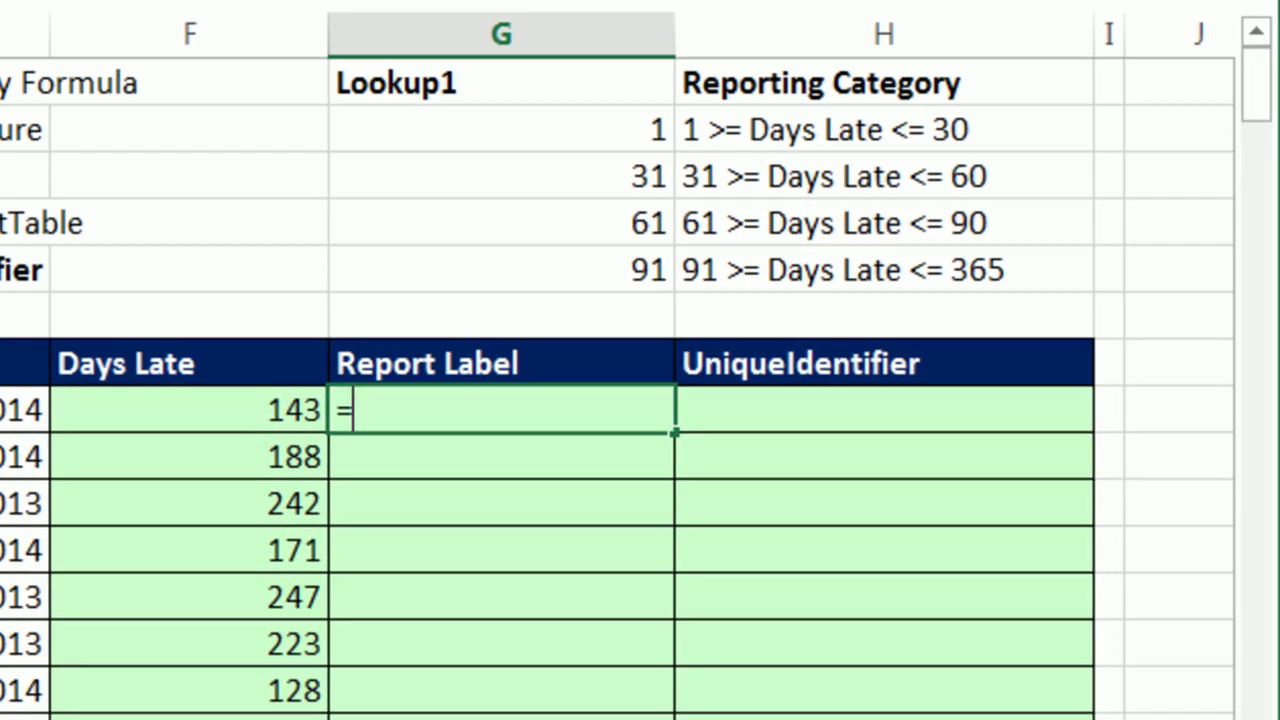
key(Tab)
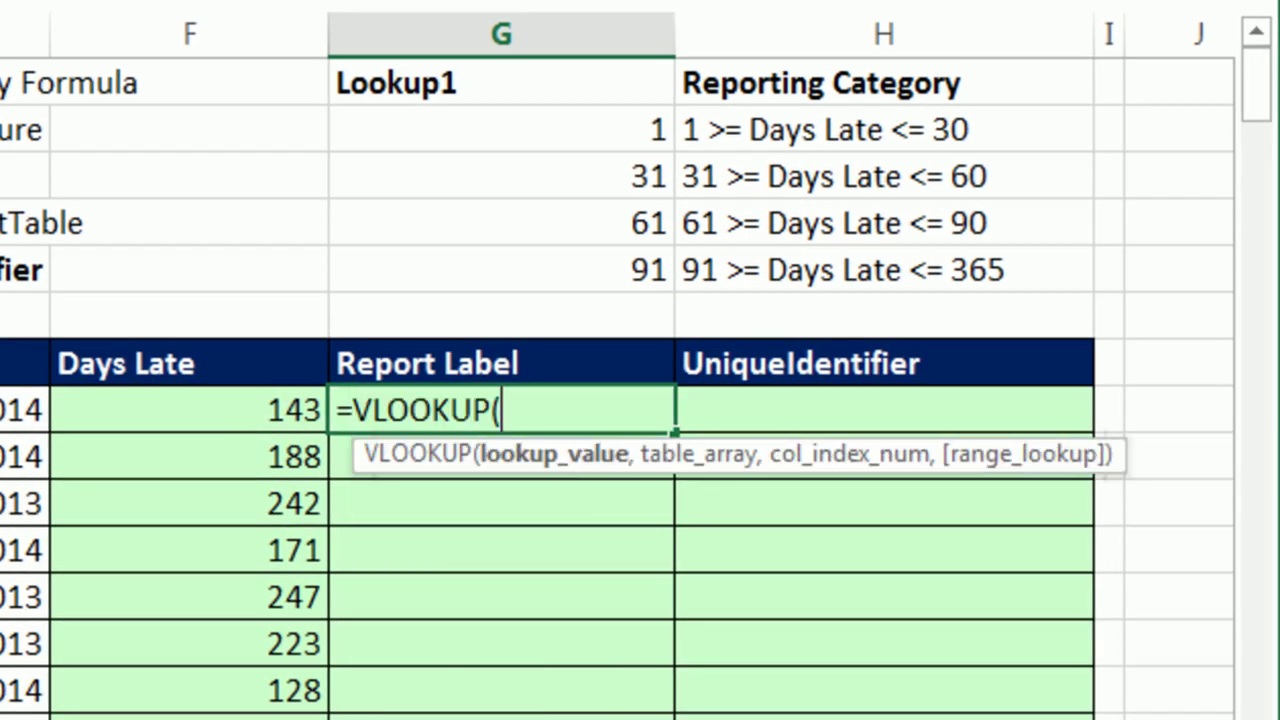
click(161, 408)
text(,)
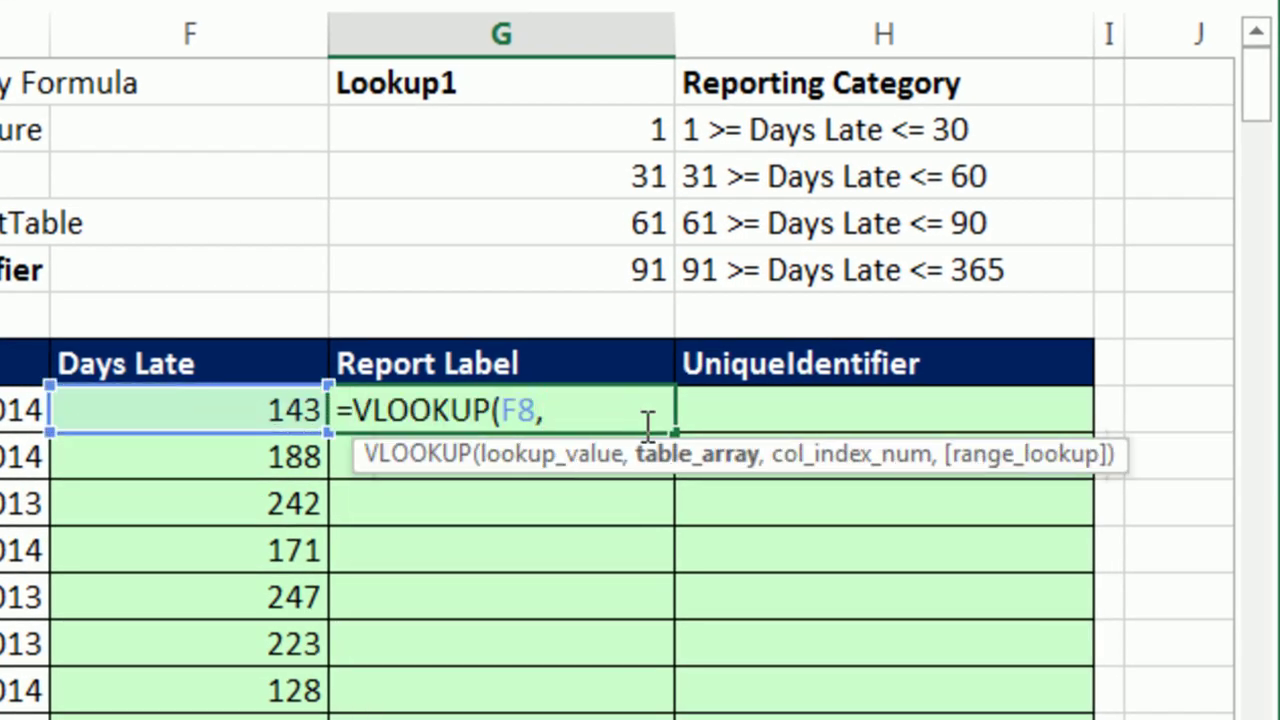
drag(501, 139, 848, 270)
key(F4)
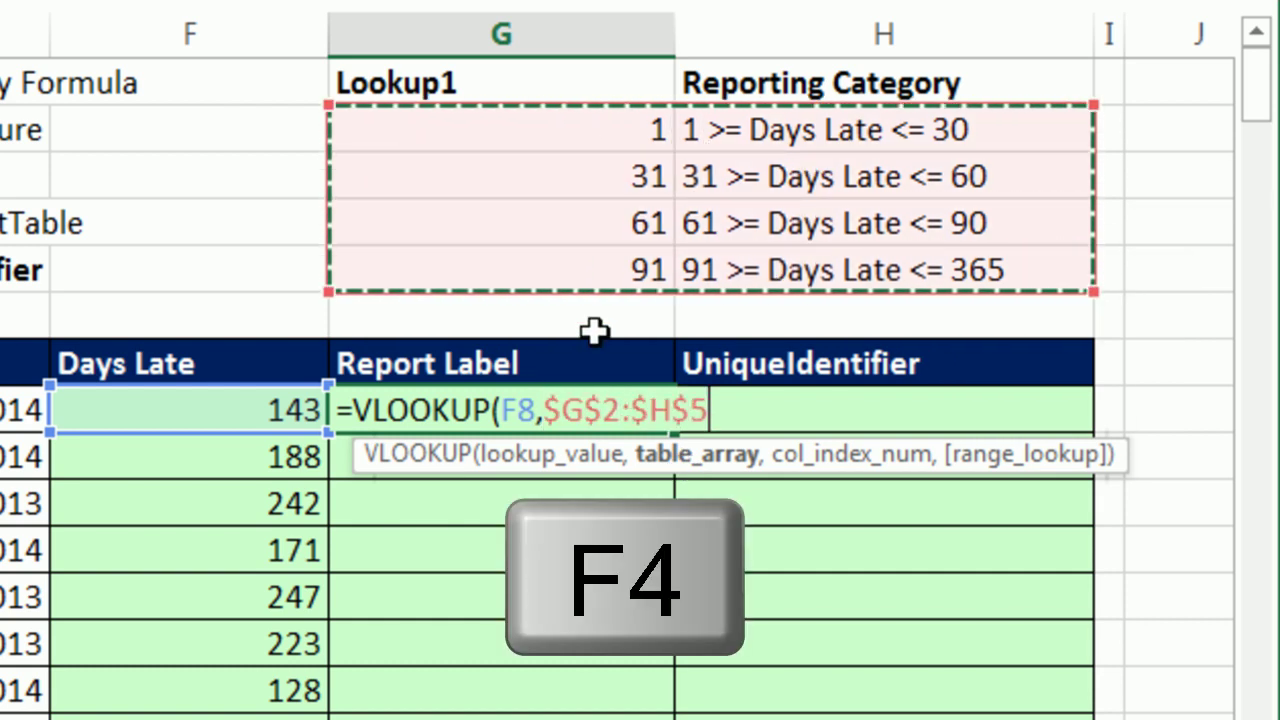
text(,)
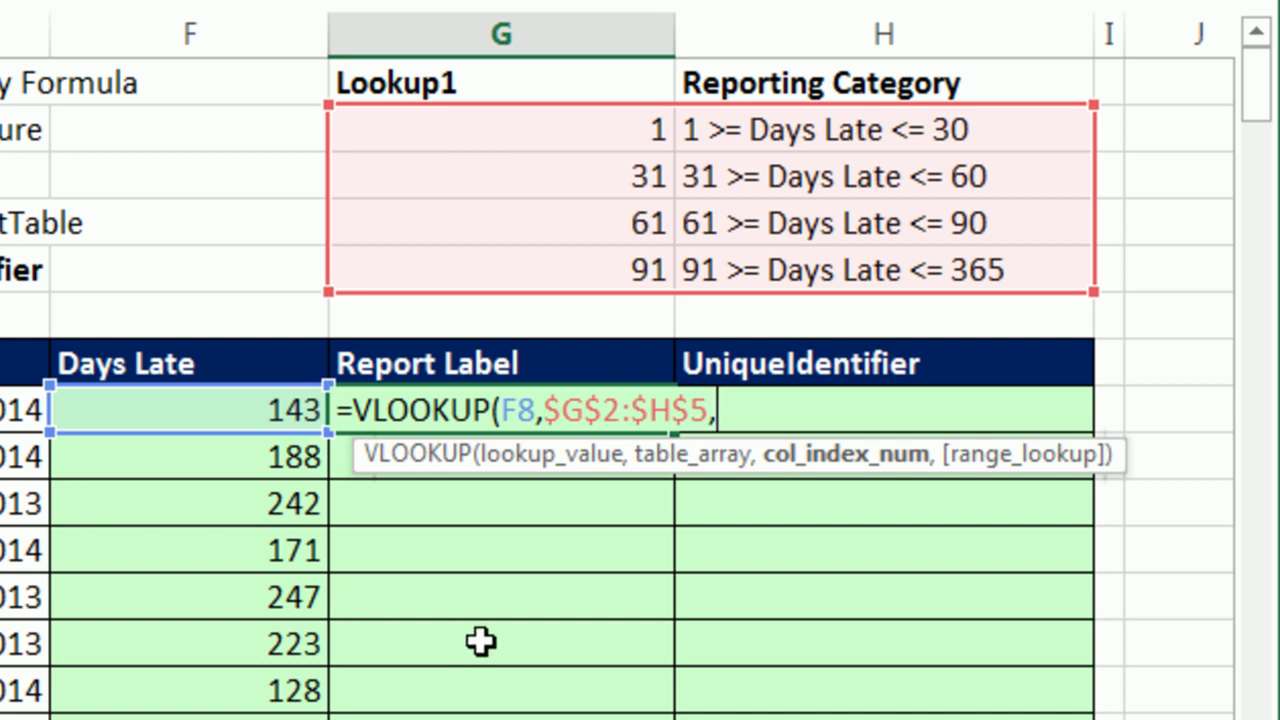
text(2)
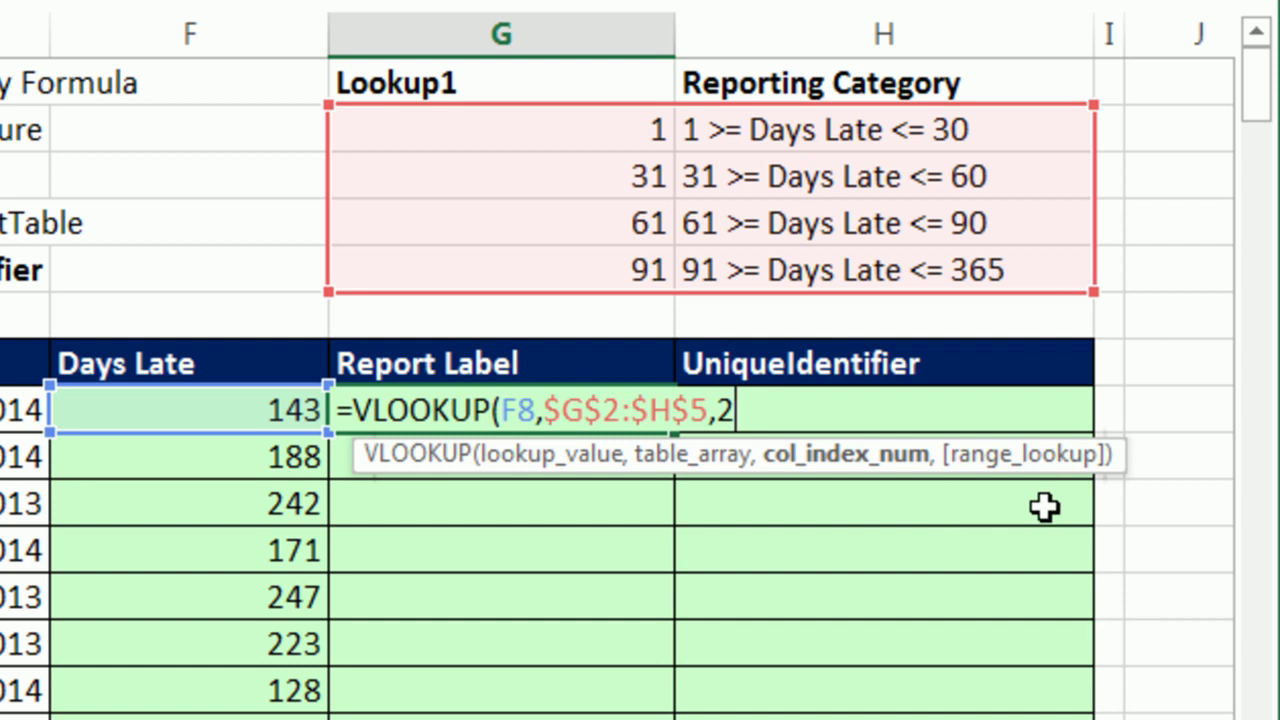
text())
key(ctrl+Return)
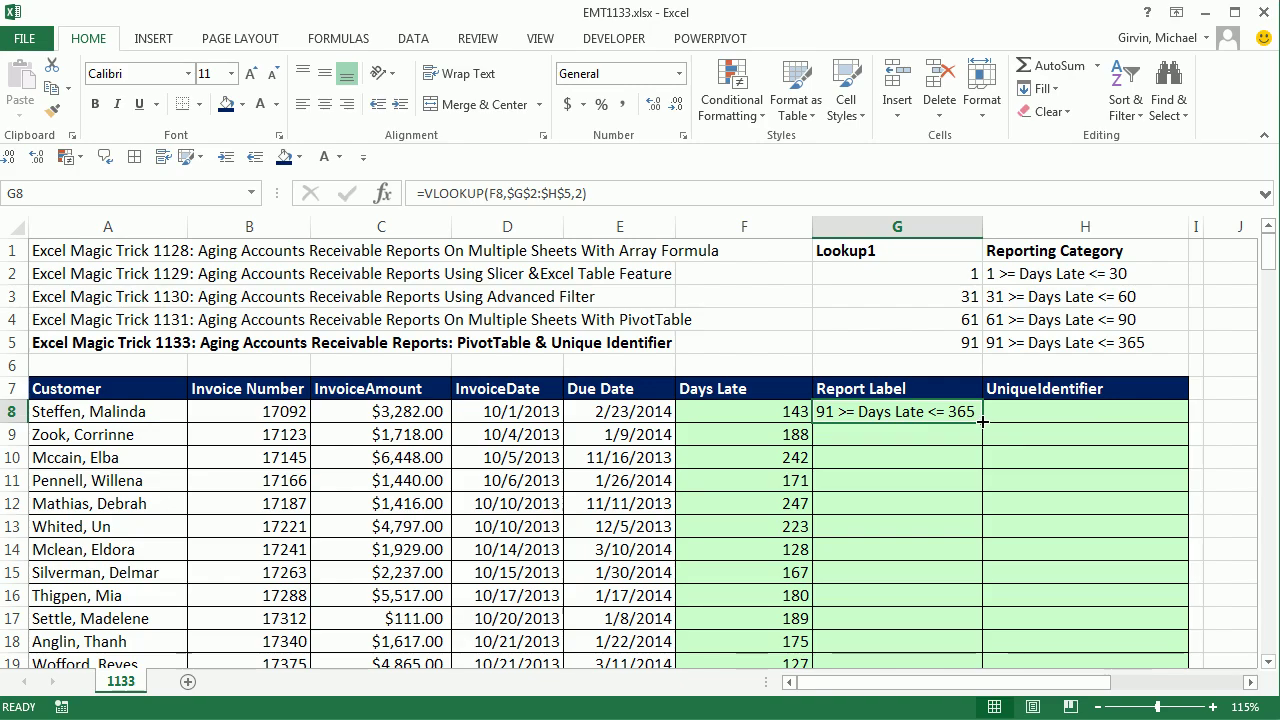
double_click(983, 422)
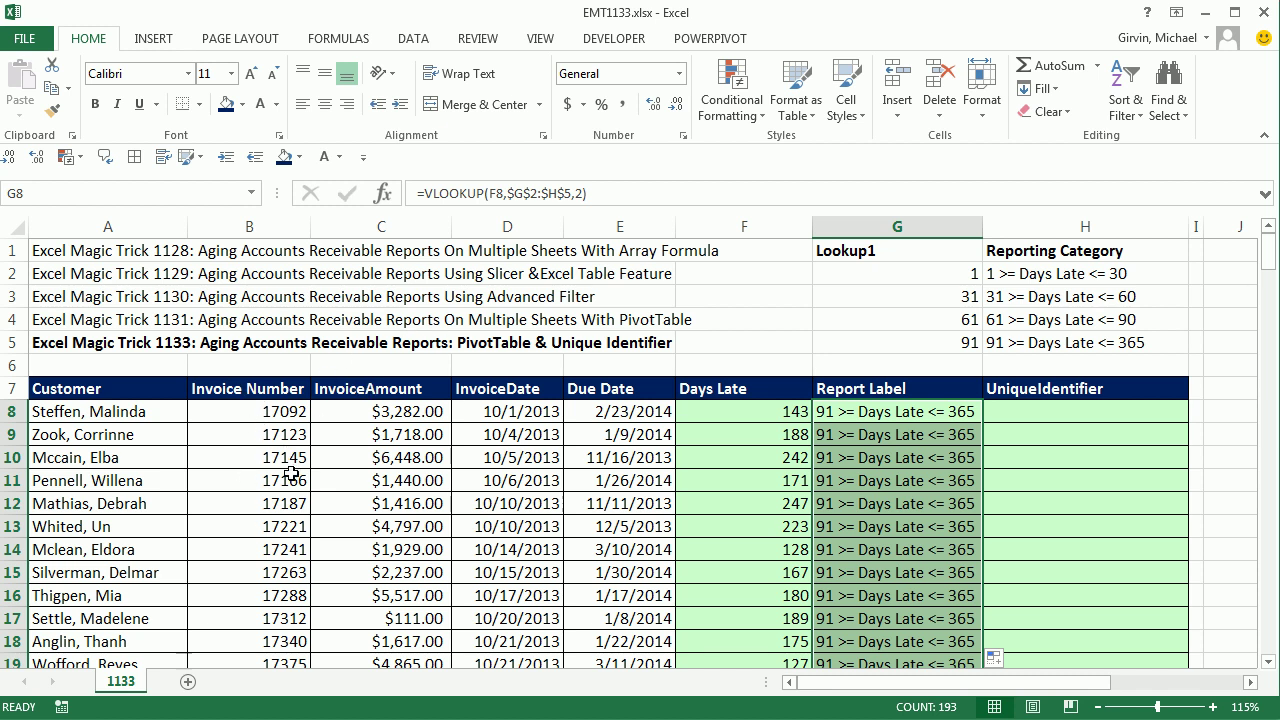
scroll(270, 478, down, 4)
drag(139, 550, 135, 572)
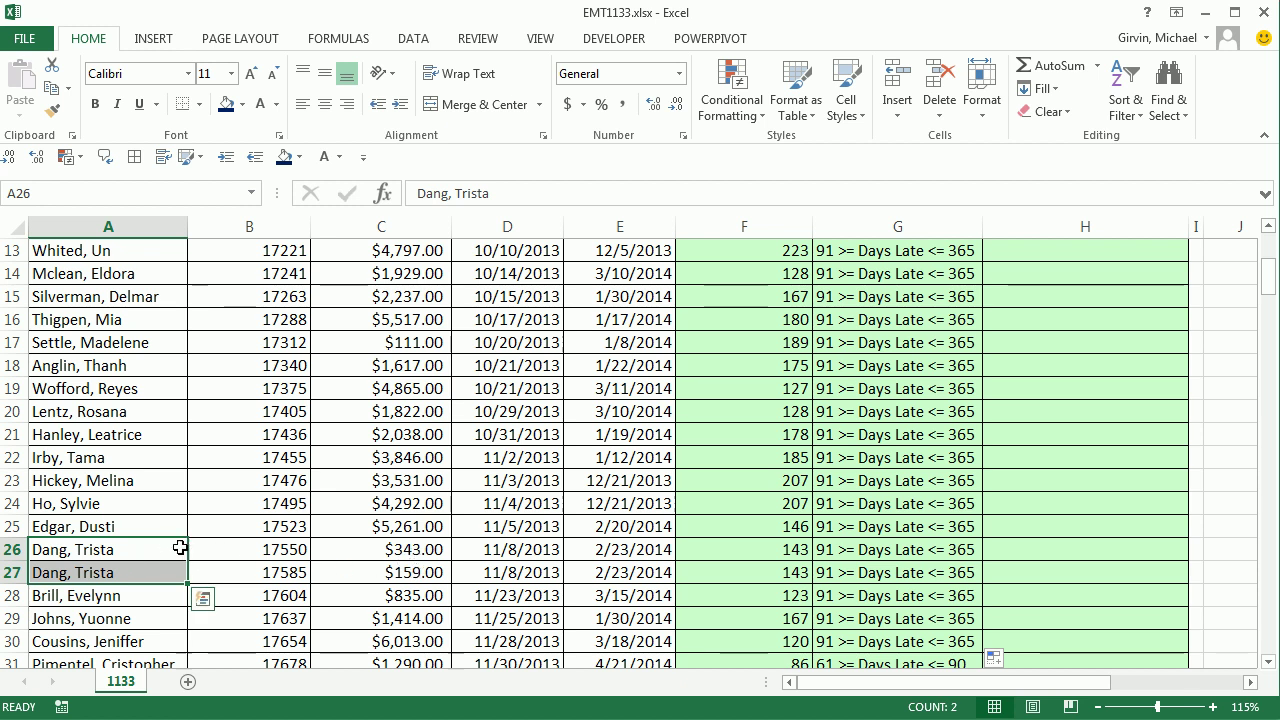
scroll(760, 437, up, 4)
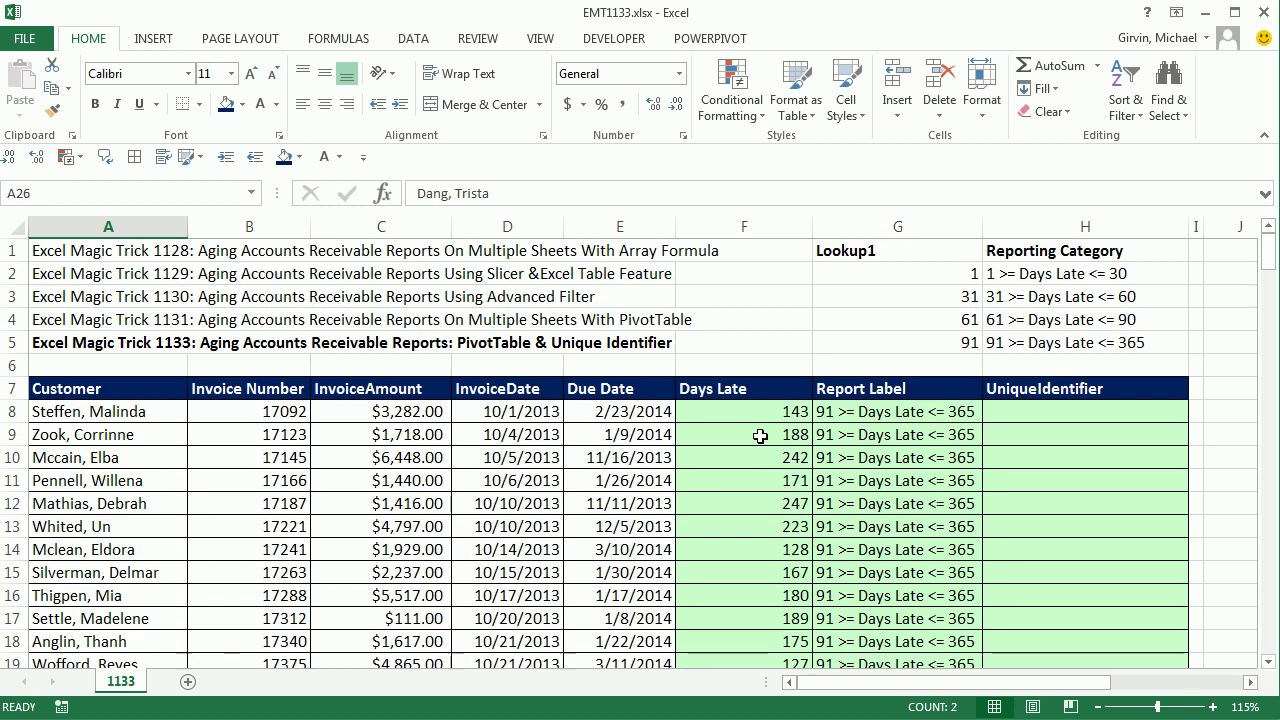
click(1009, 413)
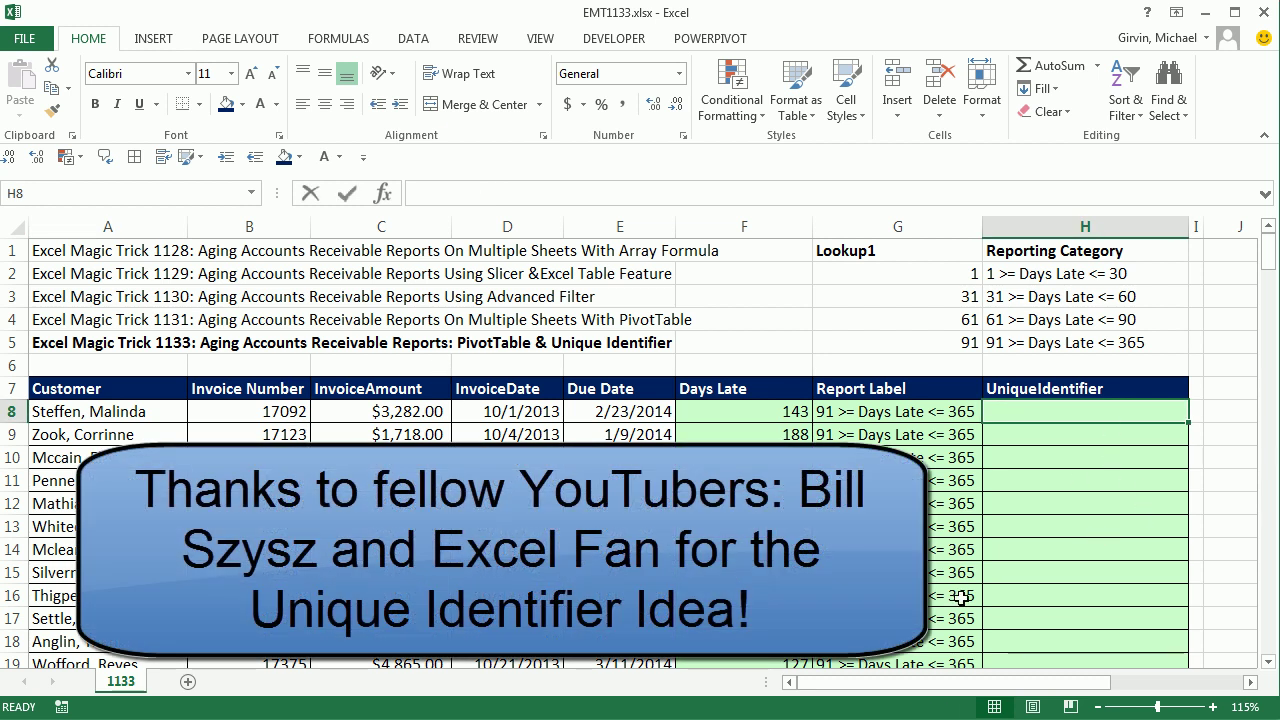
text(=)
click(68, 412)
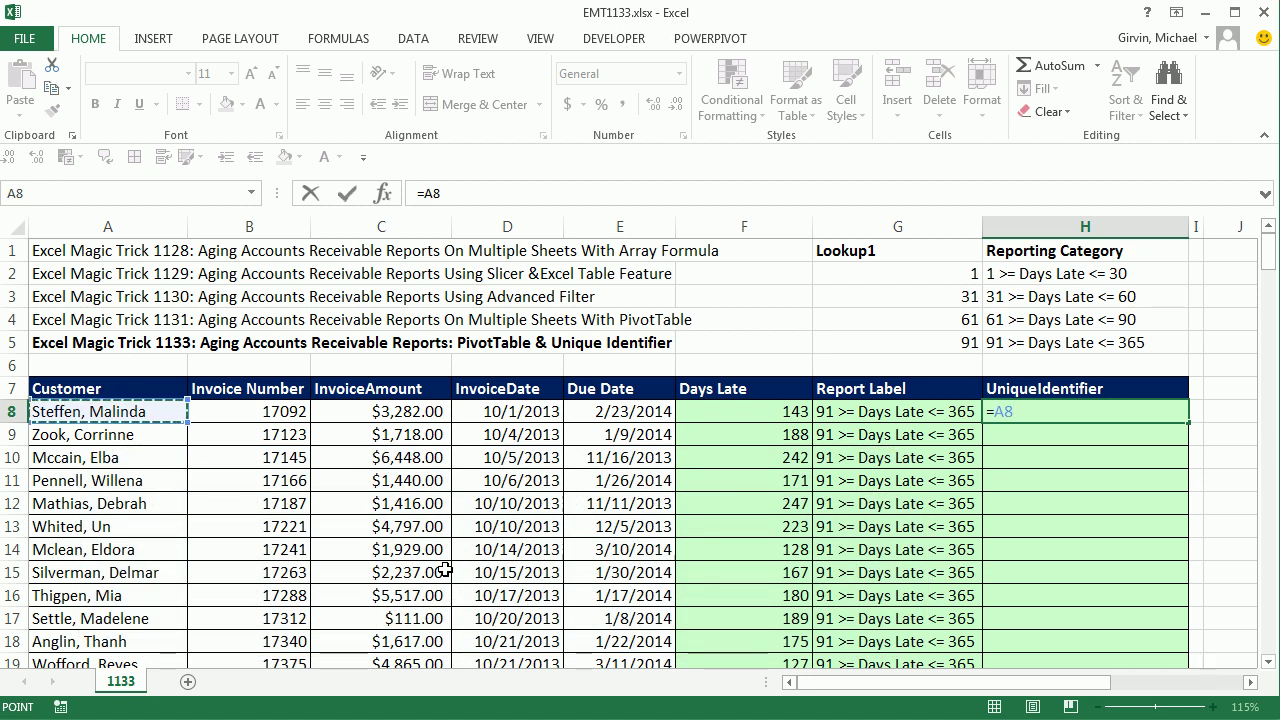
key(ctrl+Return)
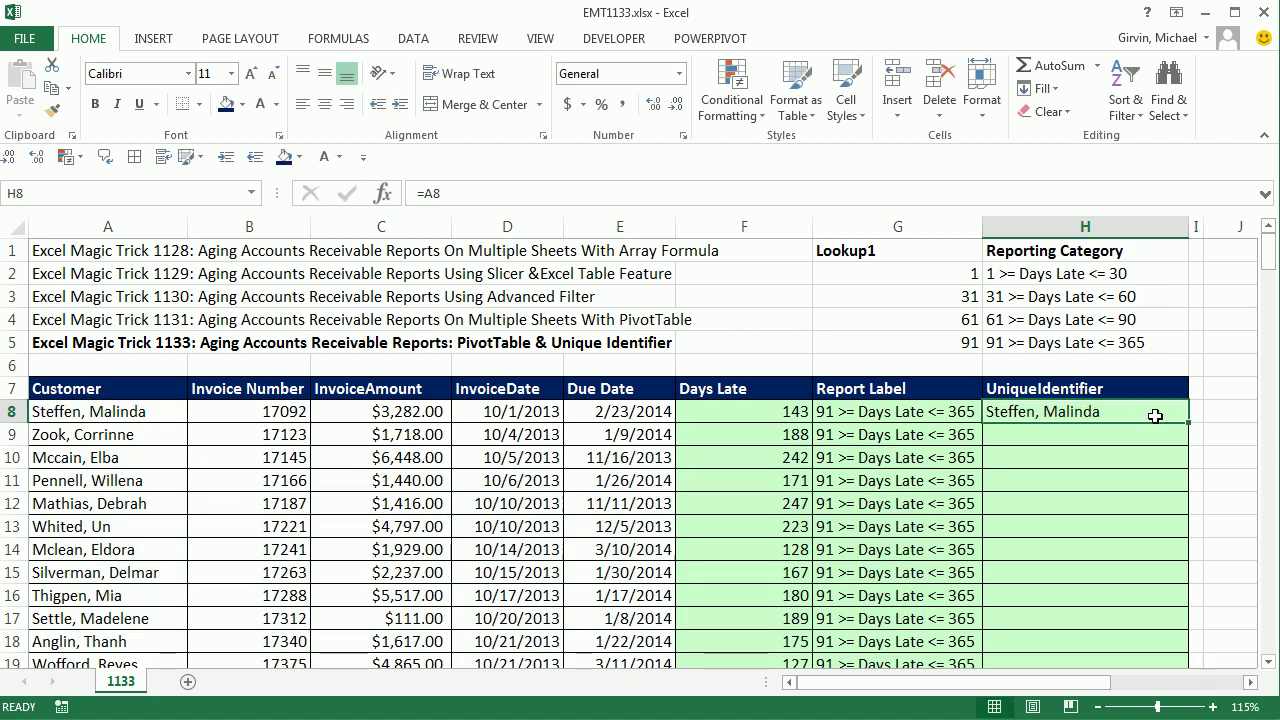
double_click(1188, 422)
scroll(1188, 425, down, 4)
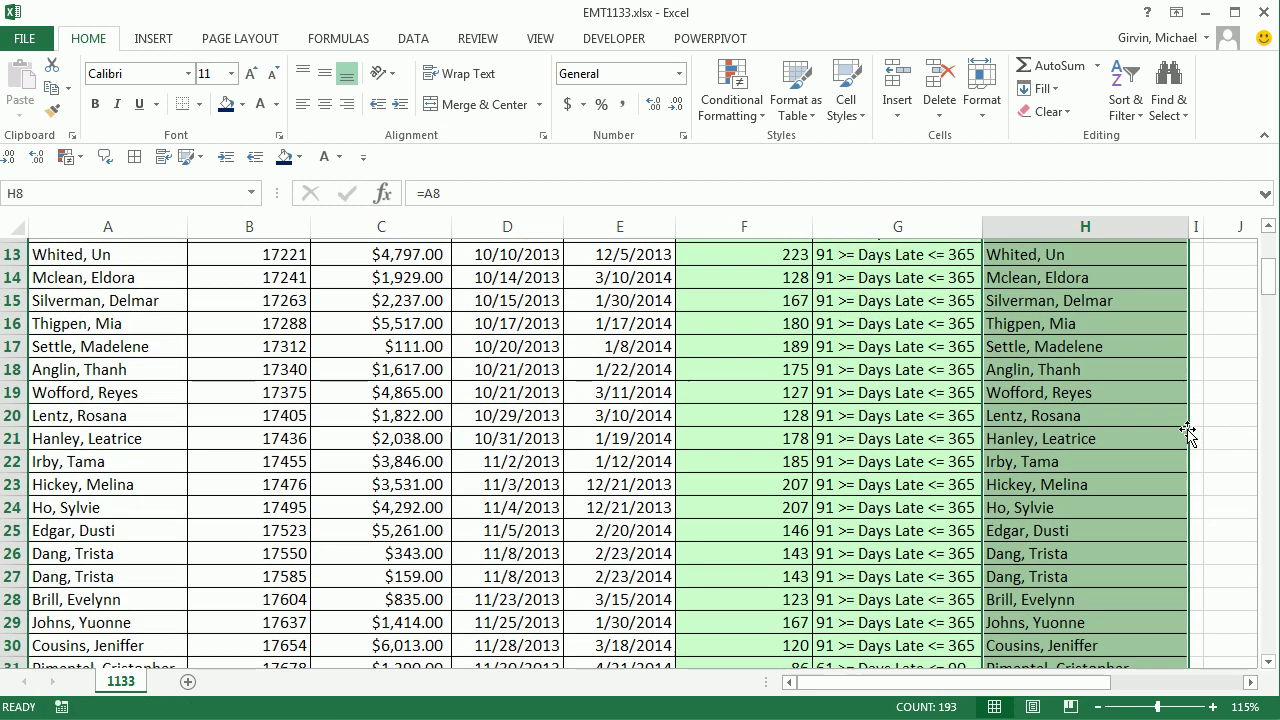
click(1078, 549)
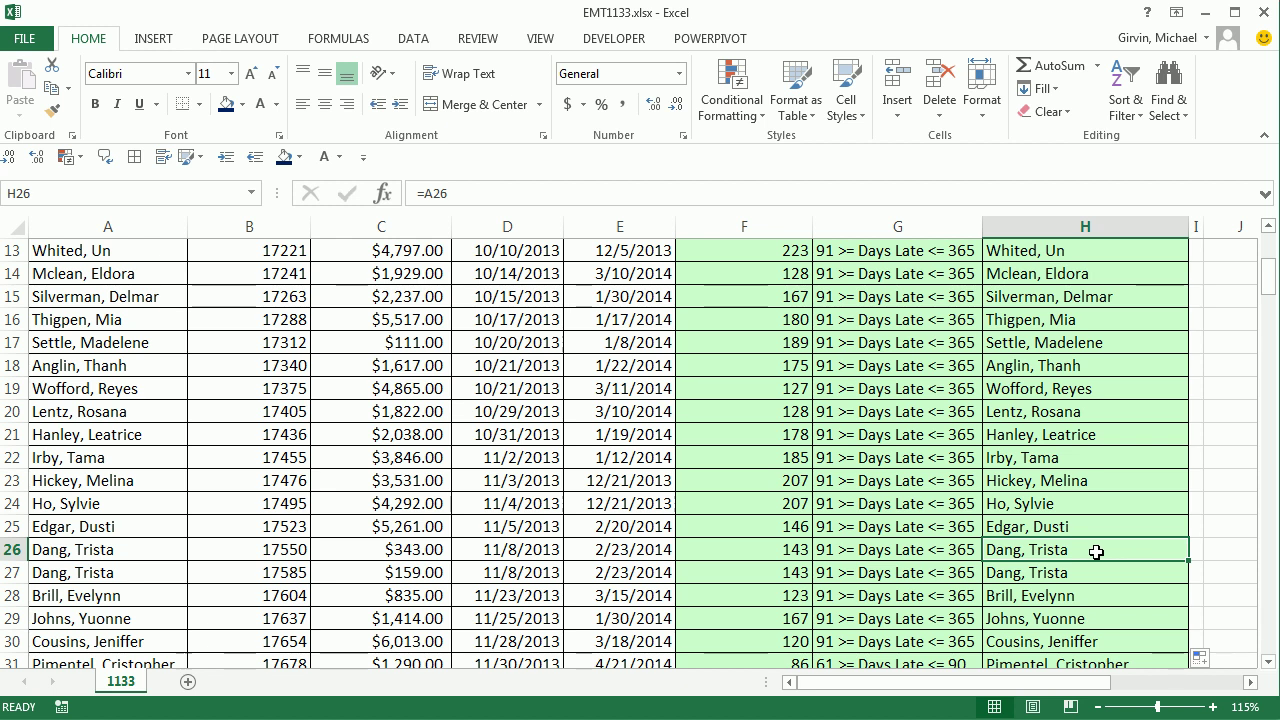
click(1097, 574)
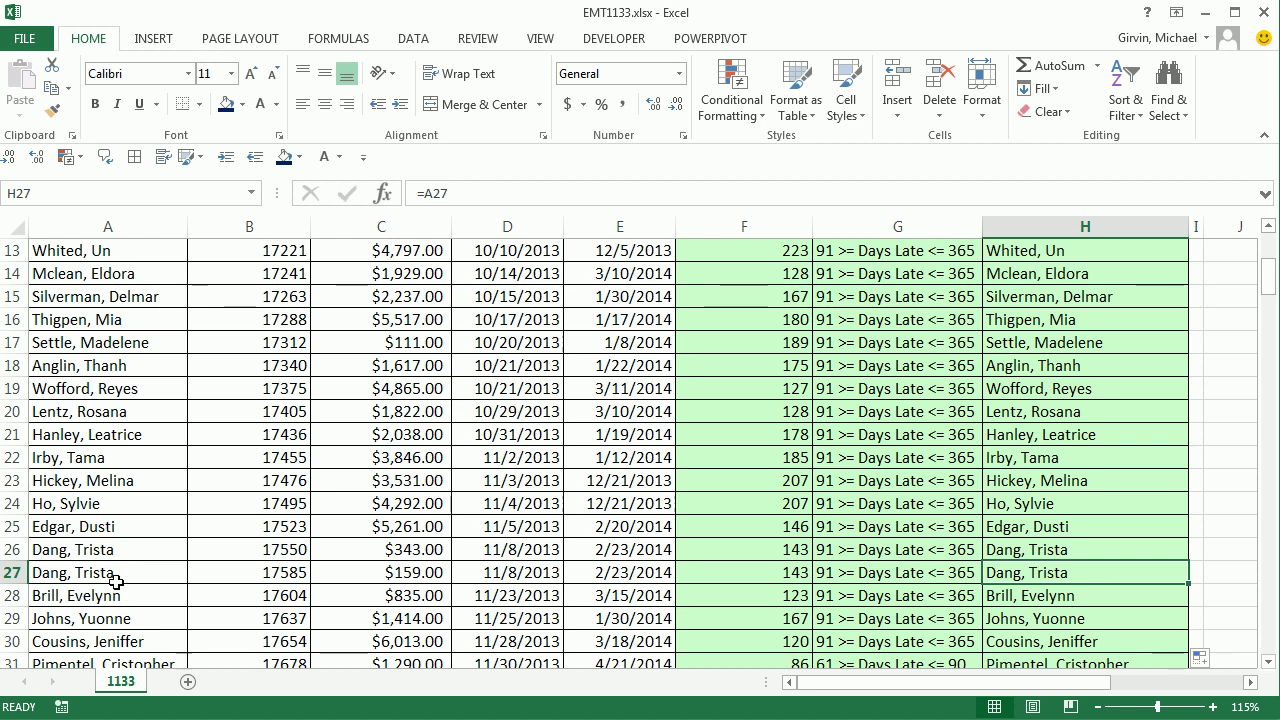
scroll(700, 450, up, 4)
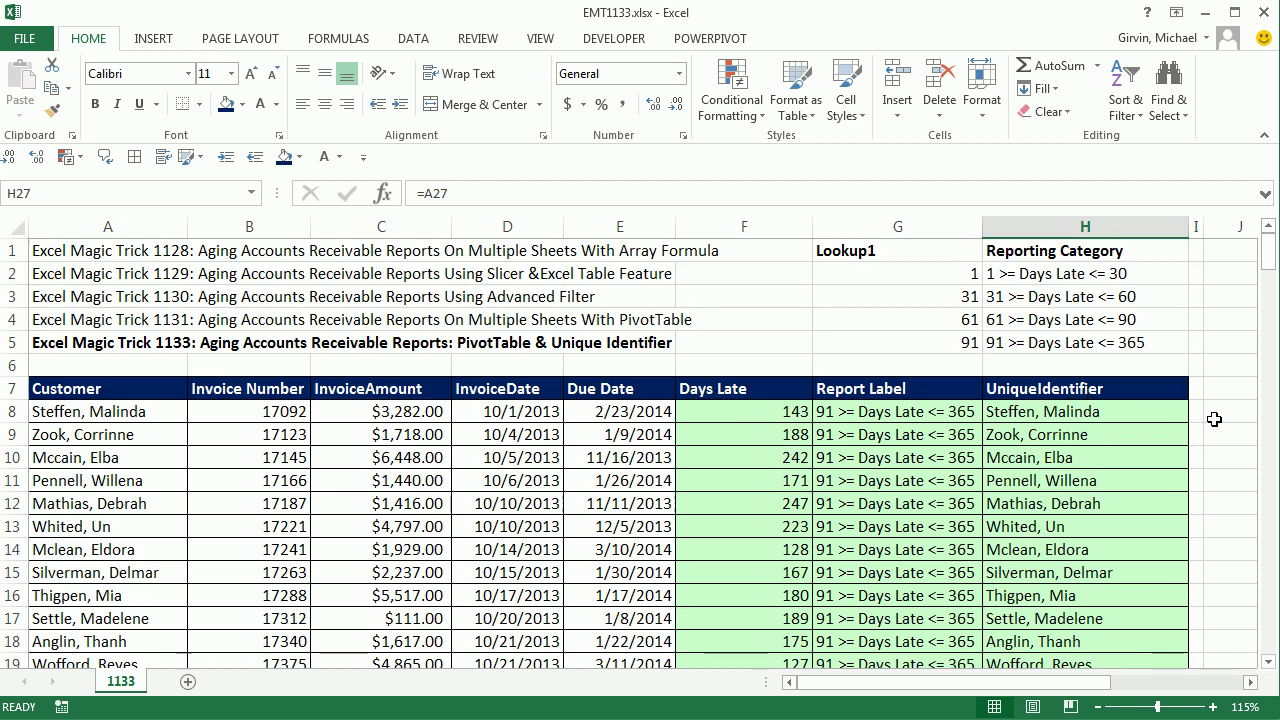
Step: Change H8 to =A8&COUNTIF($A$8:A8,A8) and fill it down column H
click(1125, 414)
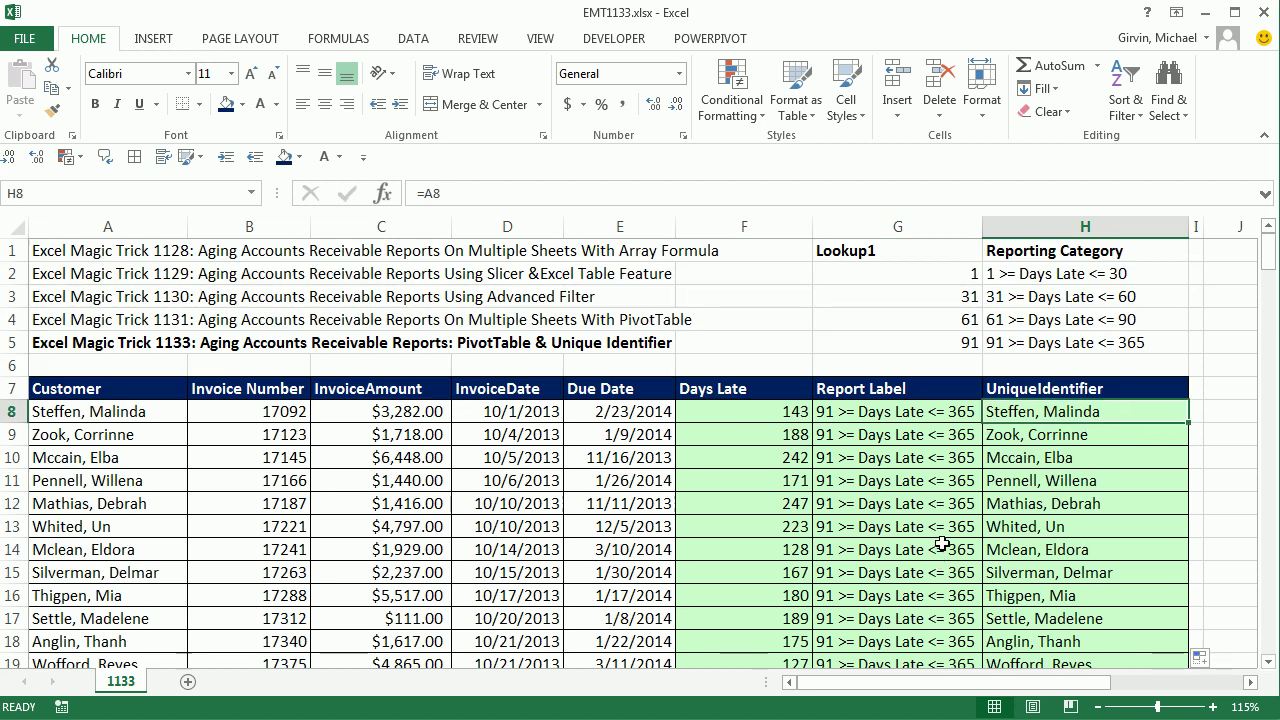
key(F2)
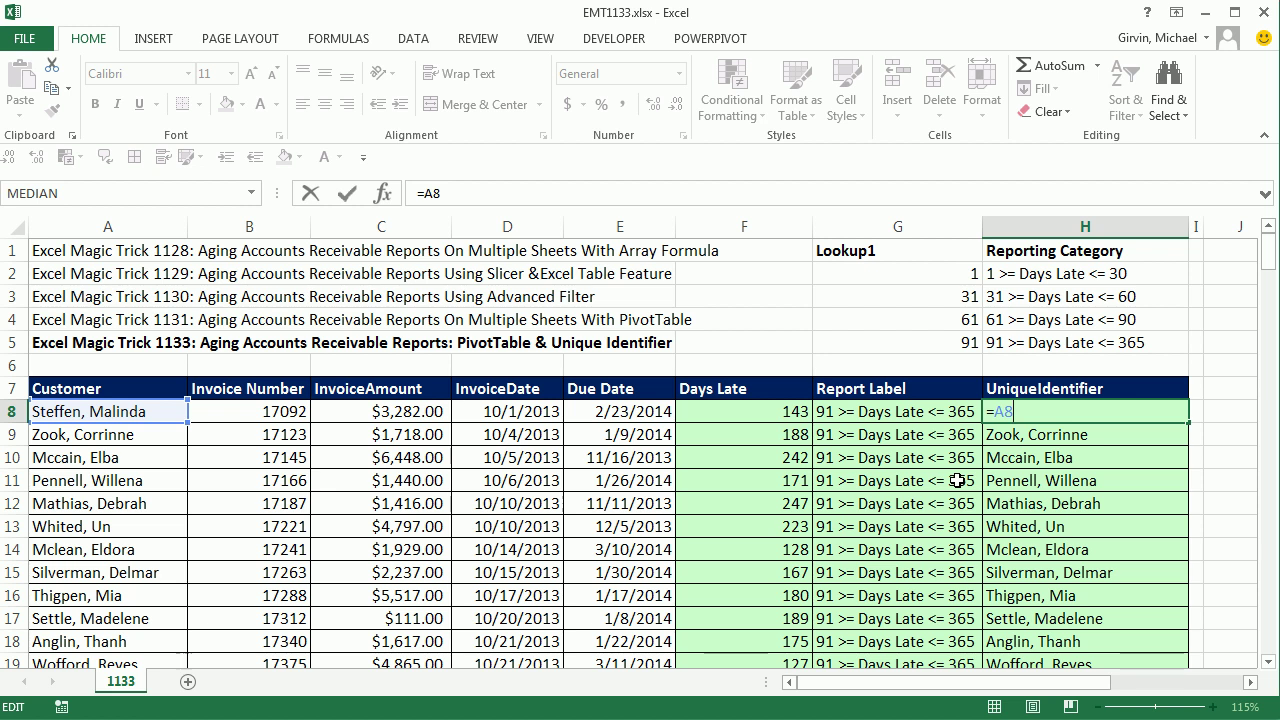
text(&counti)
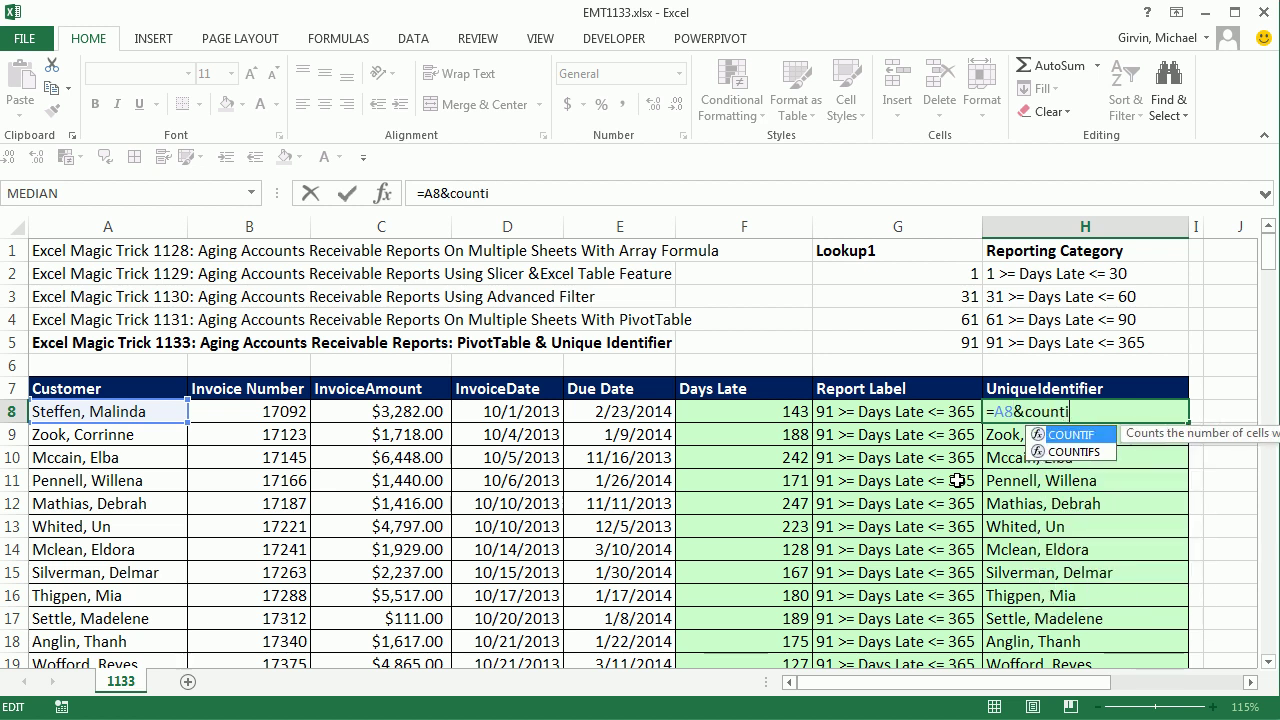
key(Tab)
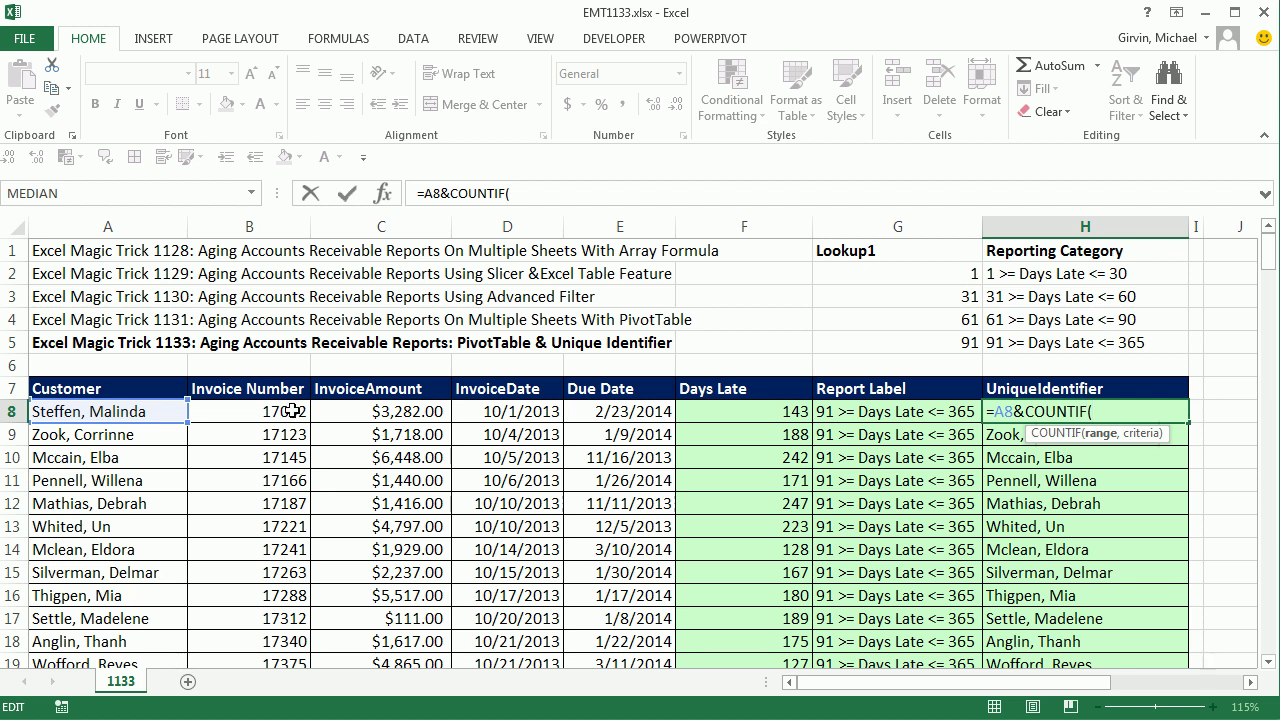
click(91, 416)
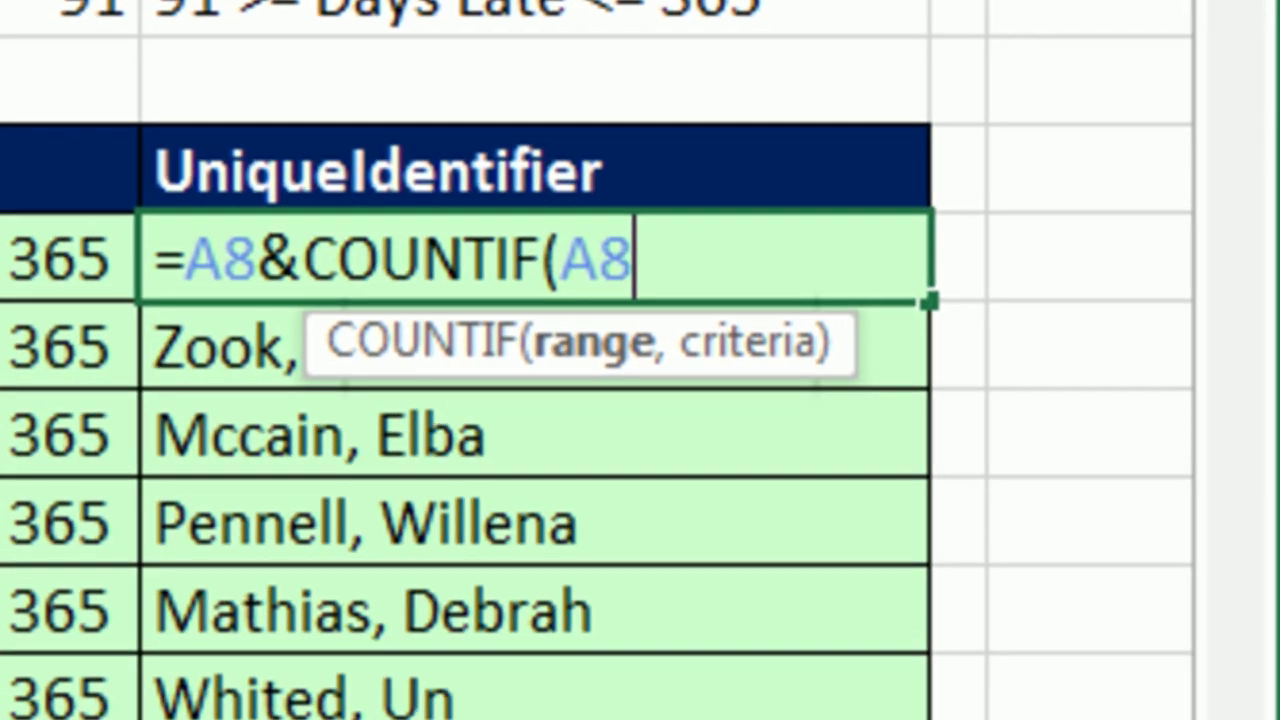
text(:A8)
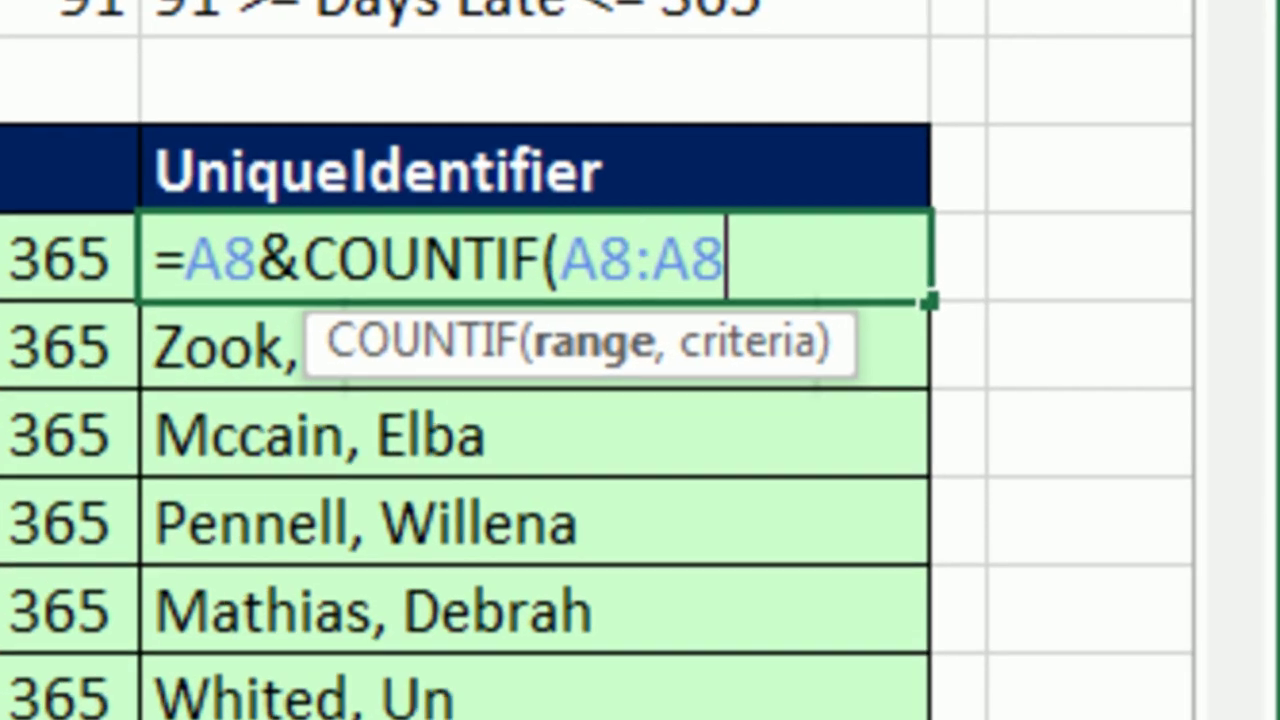
text(,)
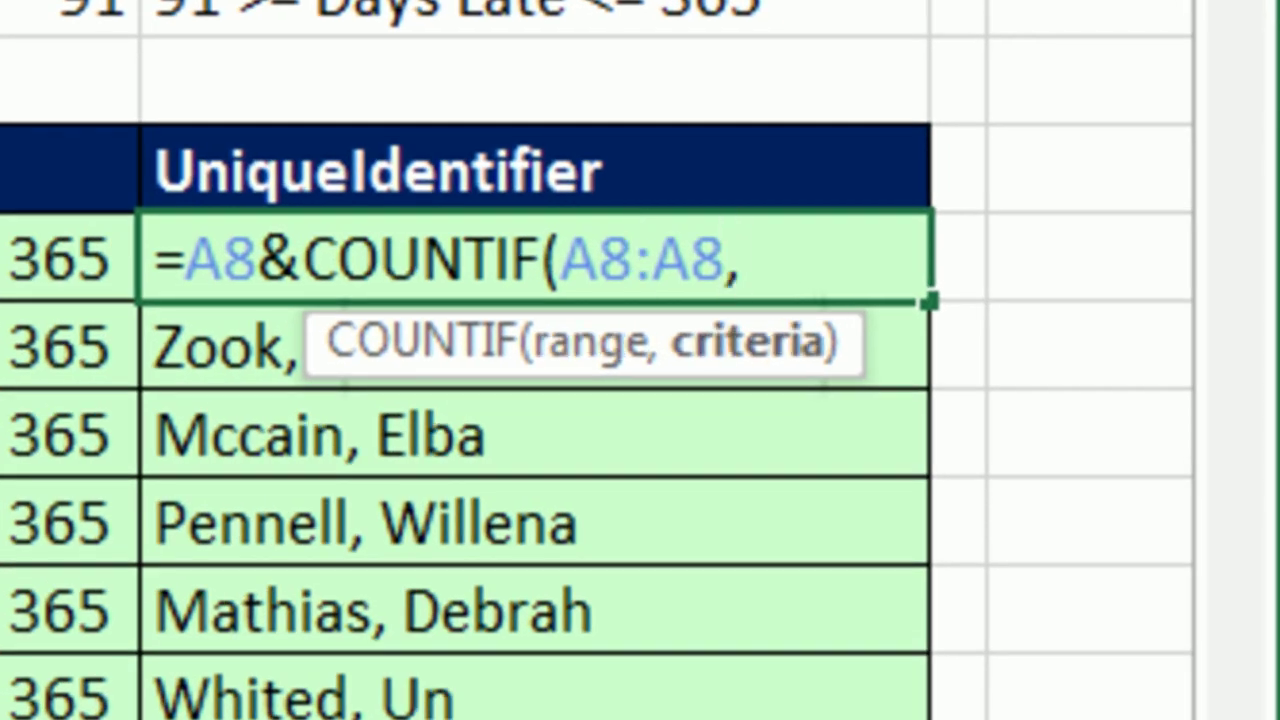
text(A8)
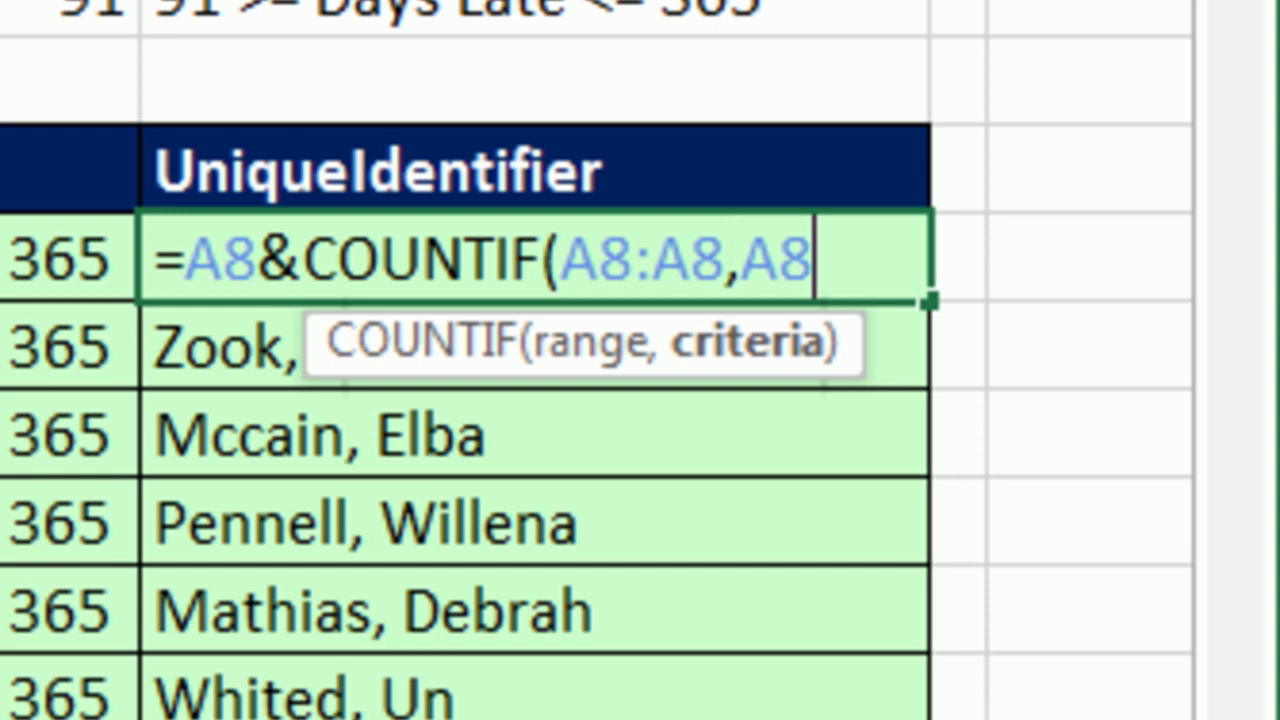
text())
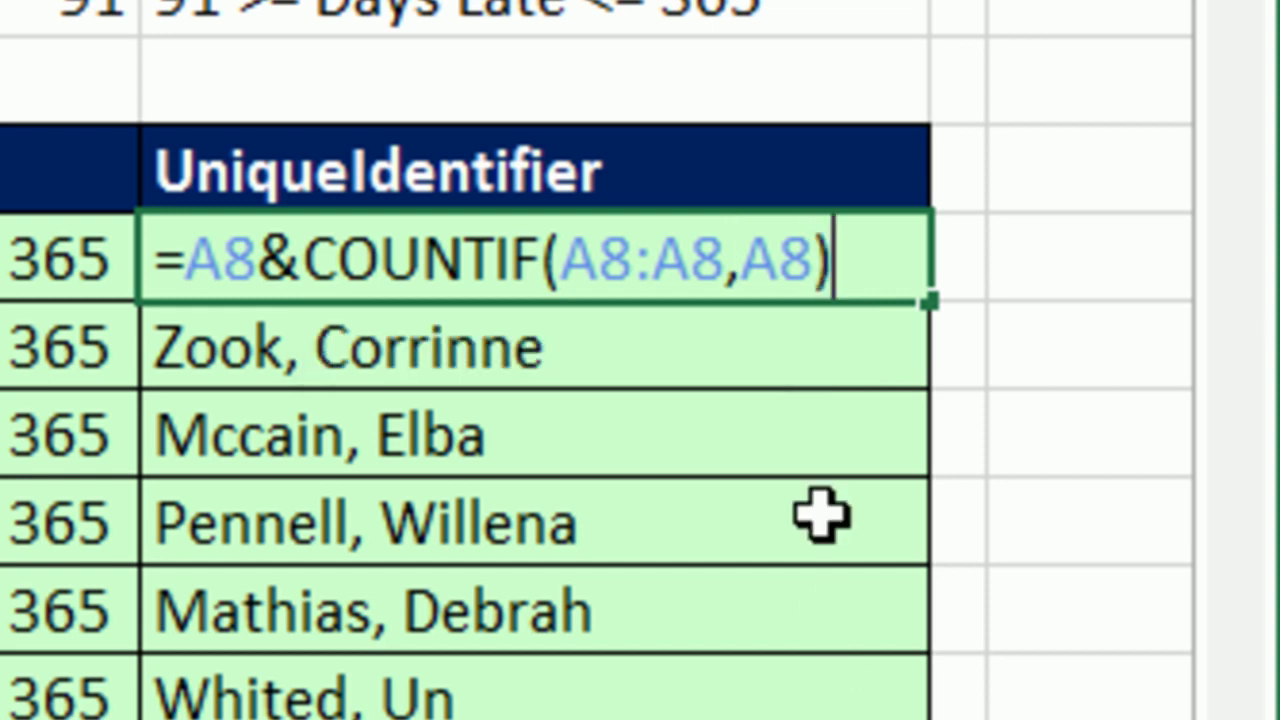
click(602, 255)
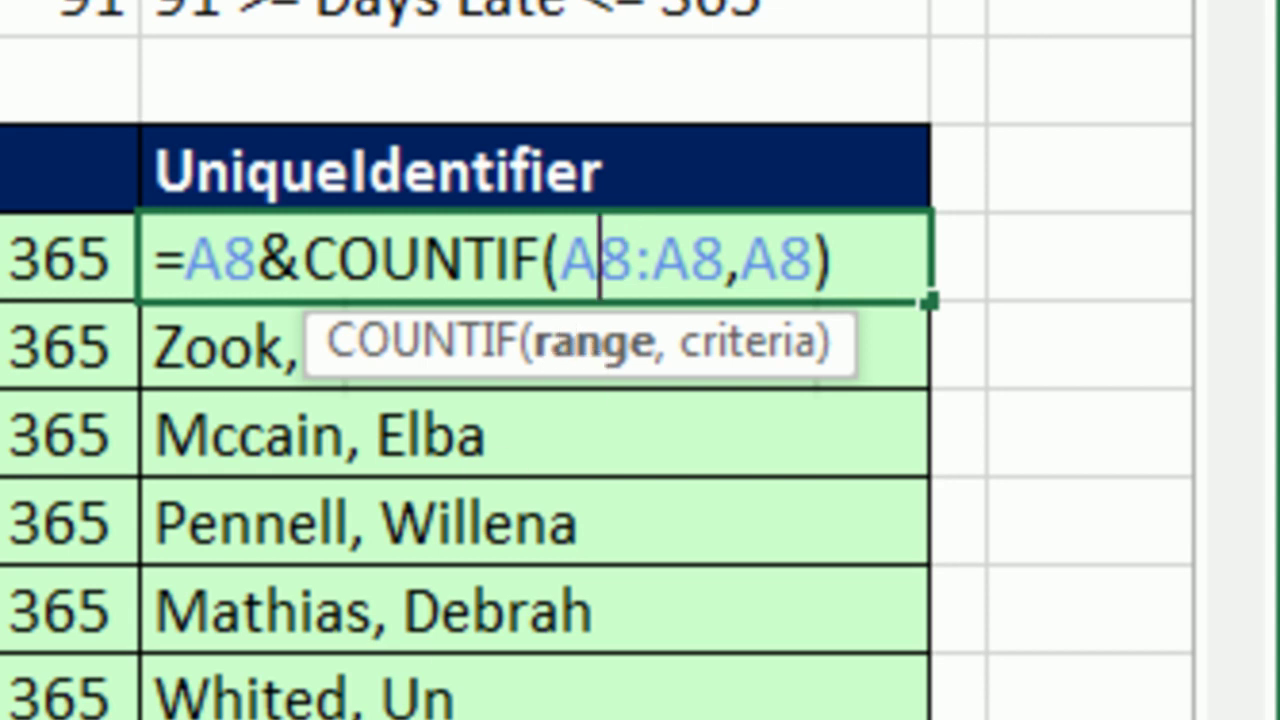
key(F4)
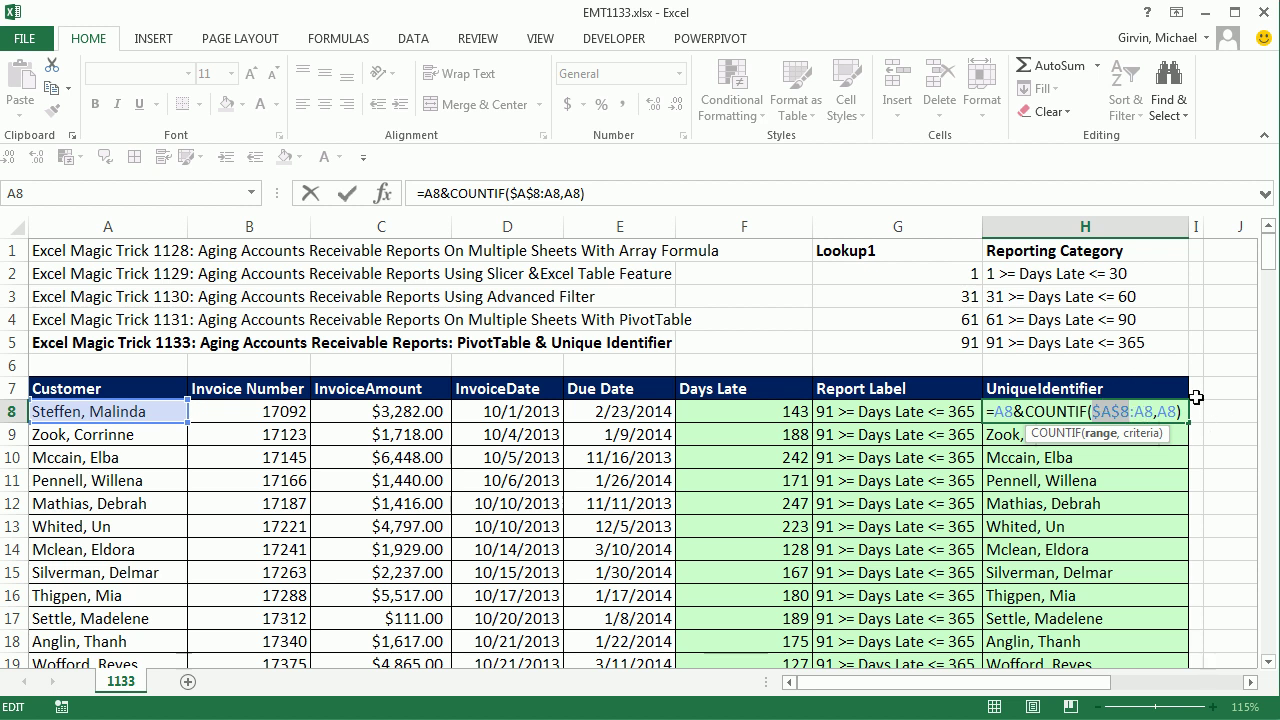
key(ctrl+Return)
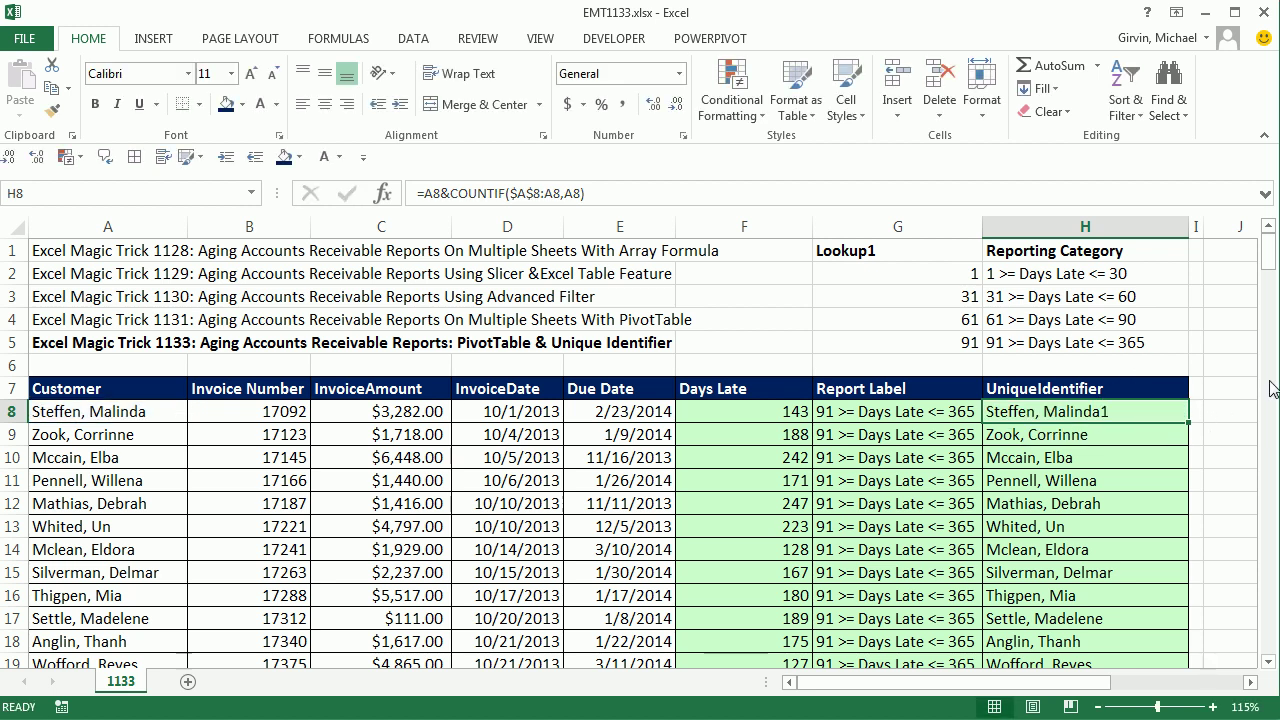
double_click(1188, 422)
scroll(1191, 422, down, 6)
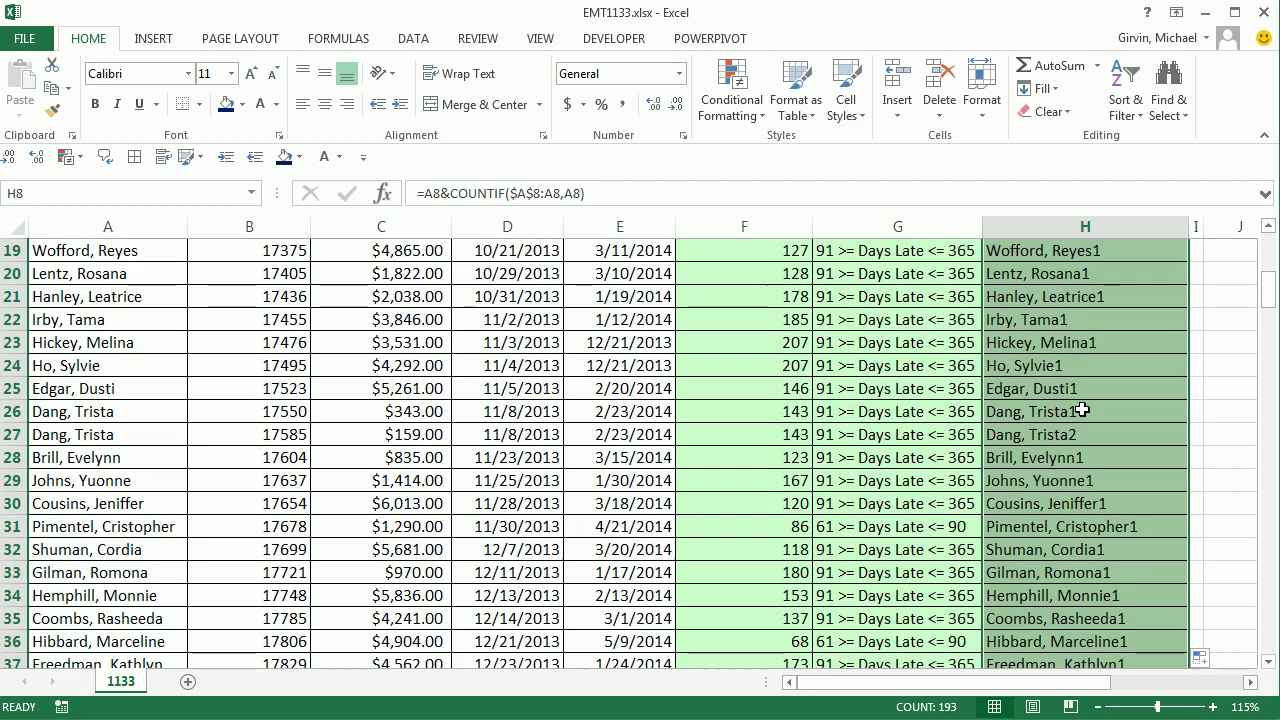
click(1042, 413)
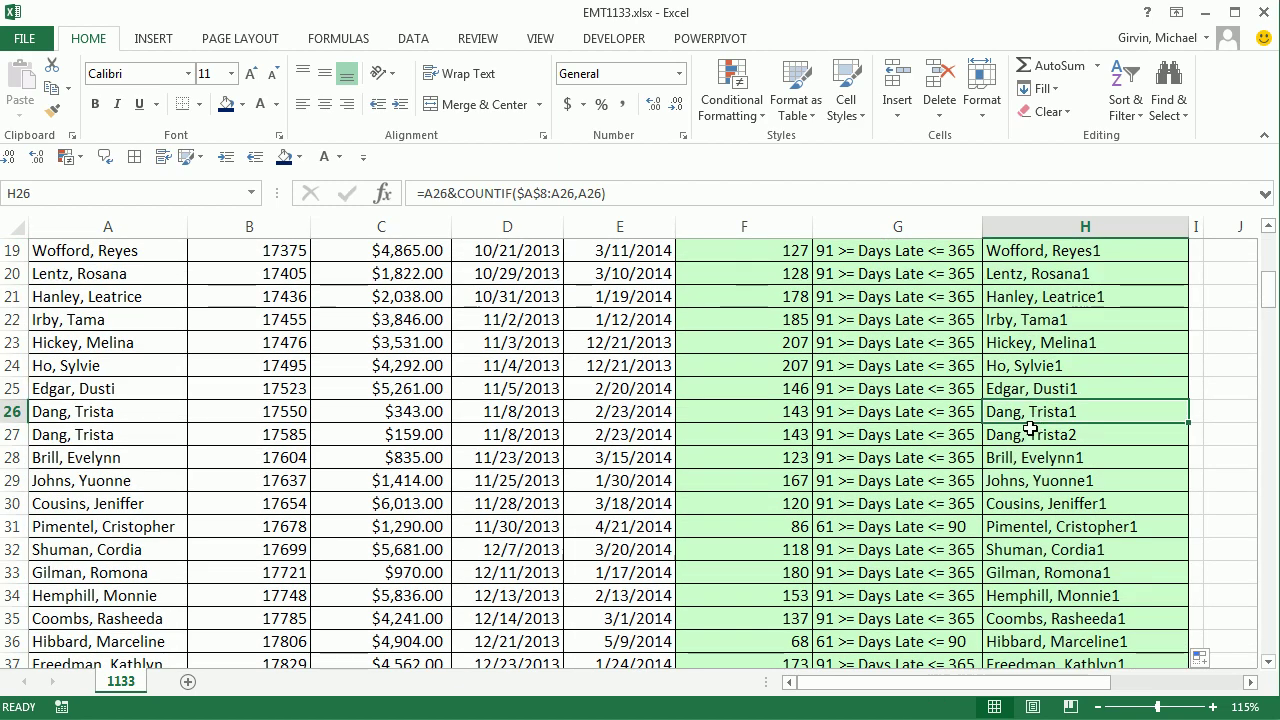
key(F2)
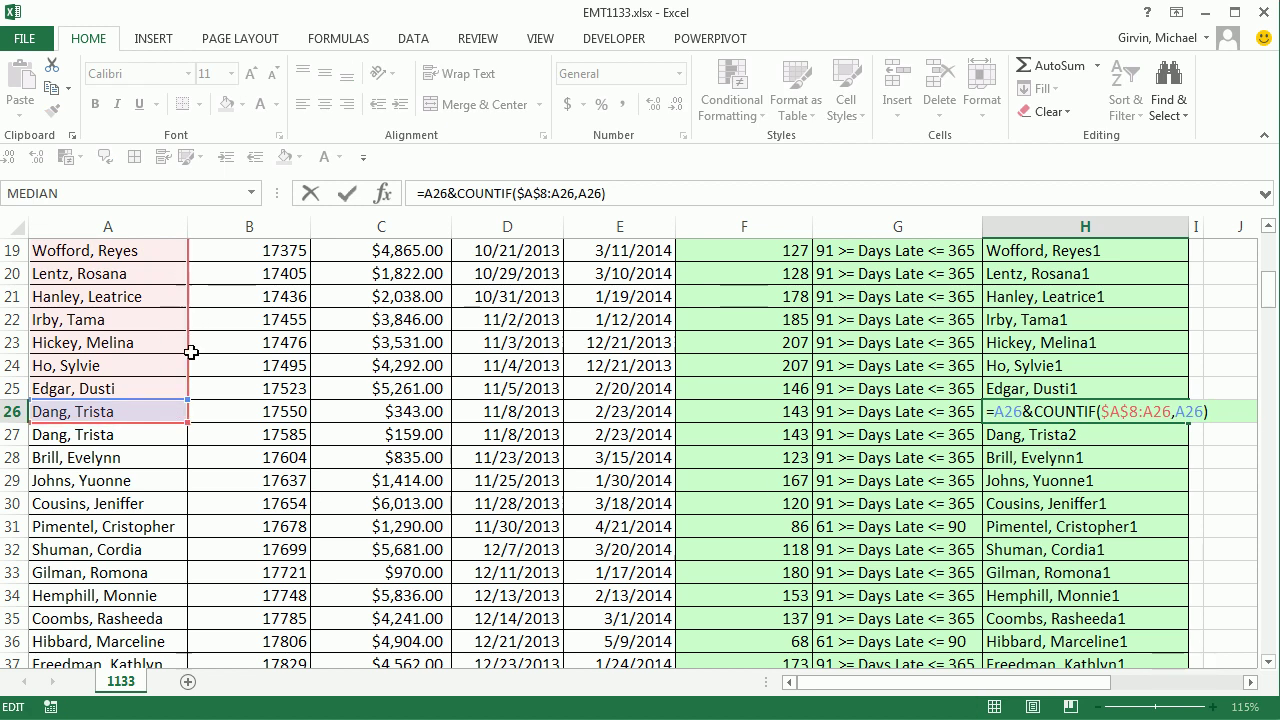
key(Escape)
click(1057, 434)
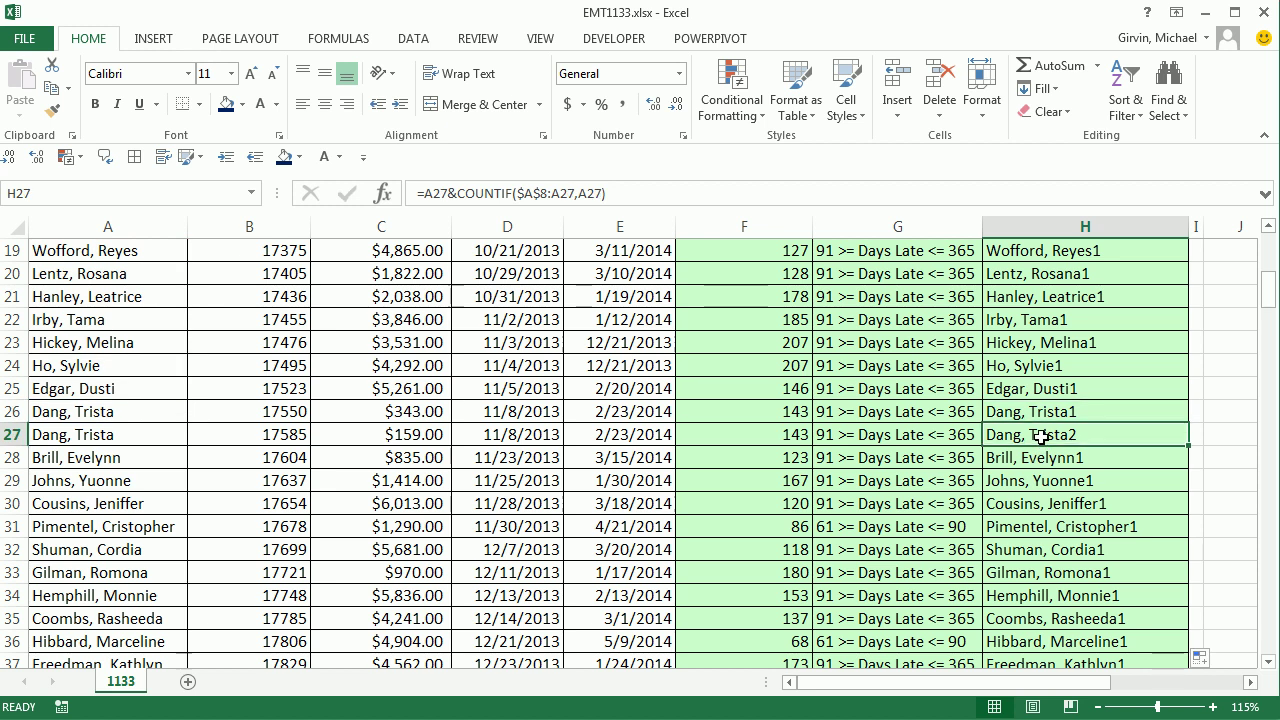
key(F2)
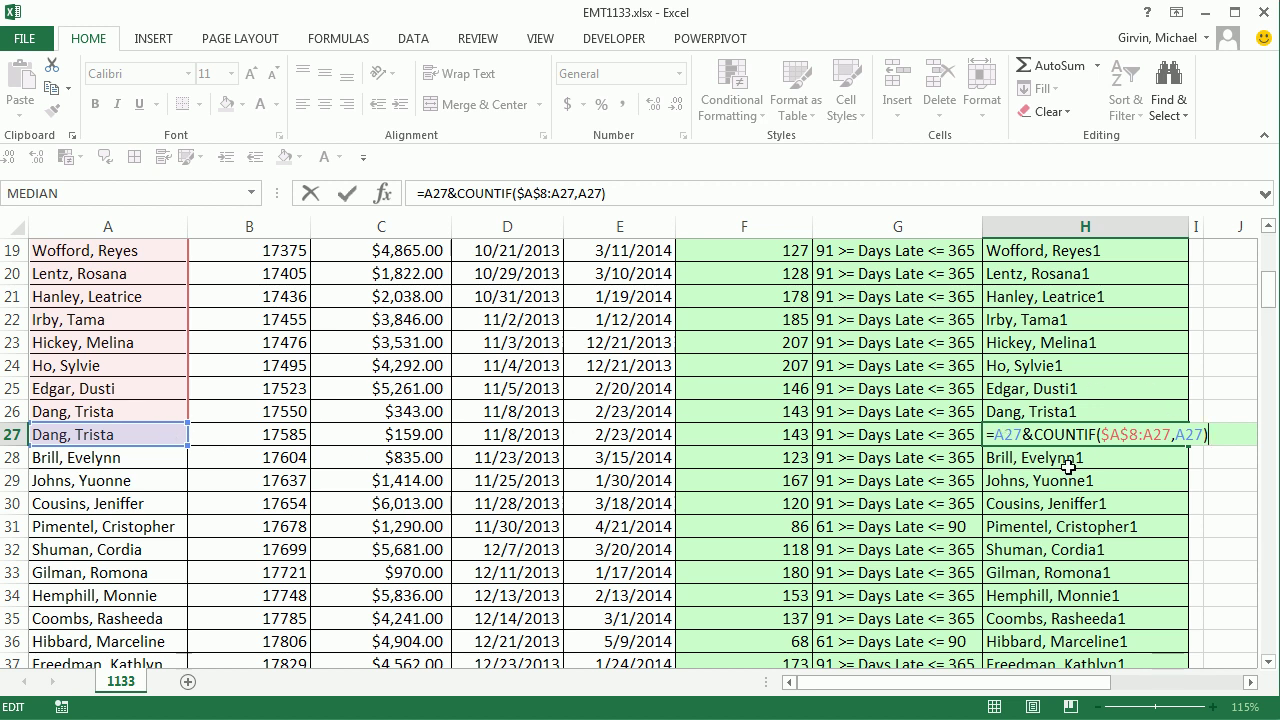
key(ctrl+Return)
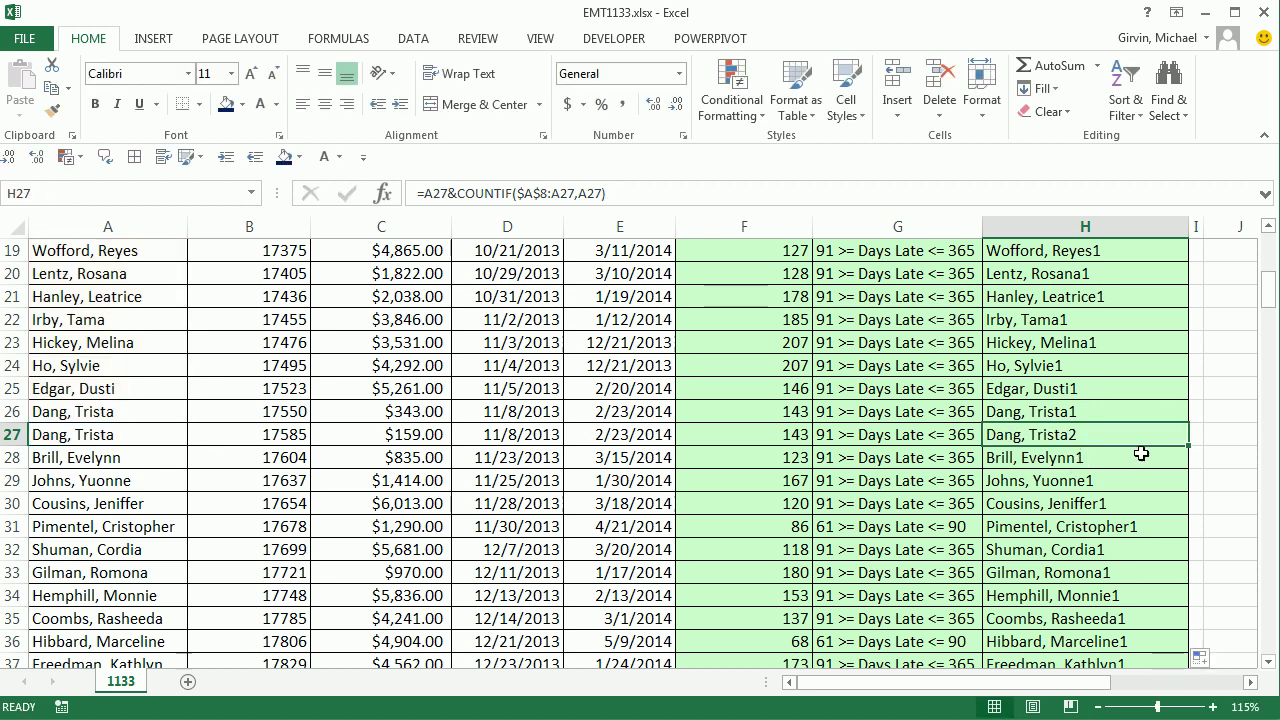
scroll(1126, 449, up, 6)
double_click(1074, 418)
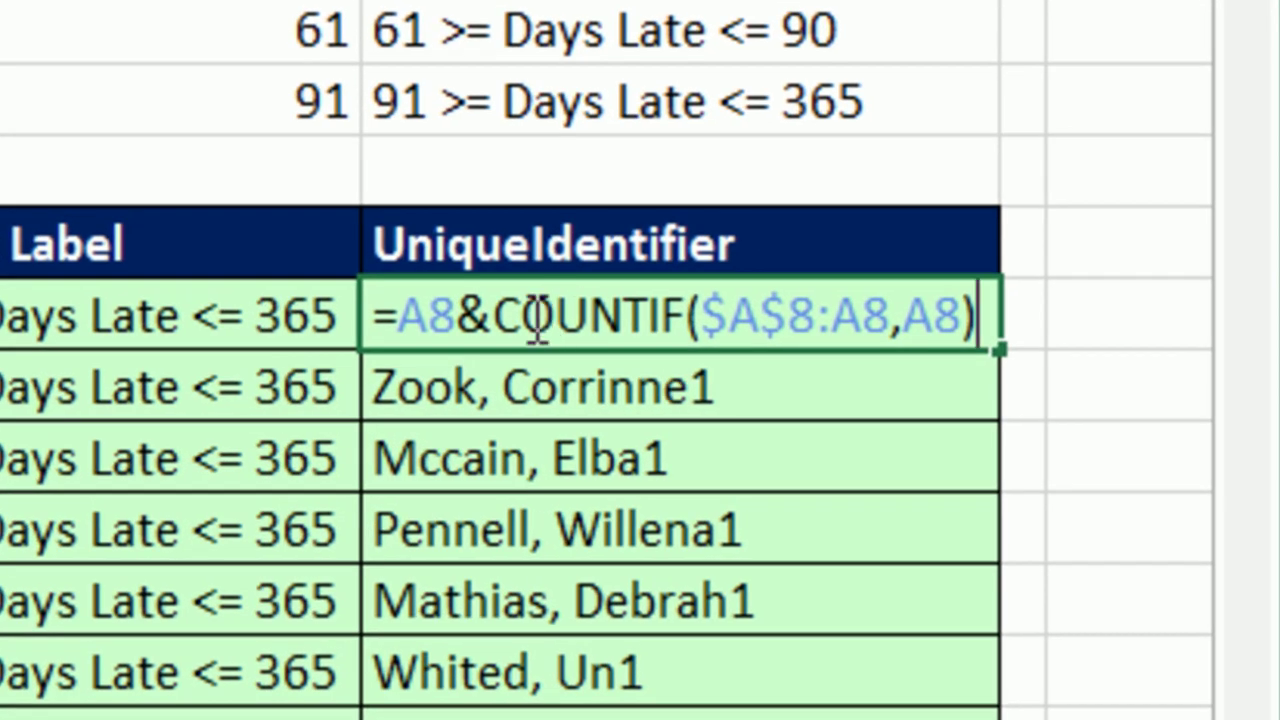
Step: Insert a " - " separator before COUNTIF in H8 and fill the formula down column H
click(494, 318)
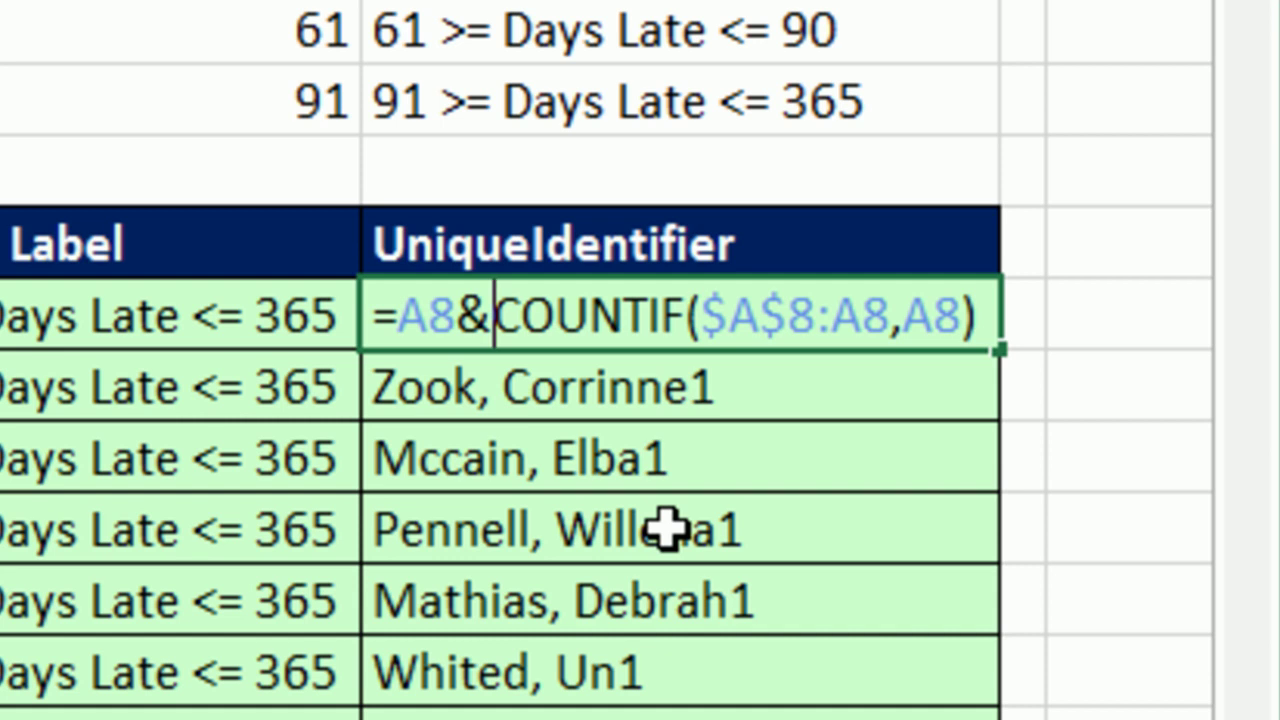
text(")
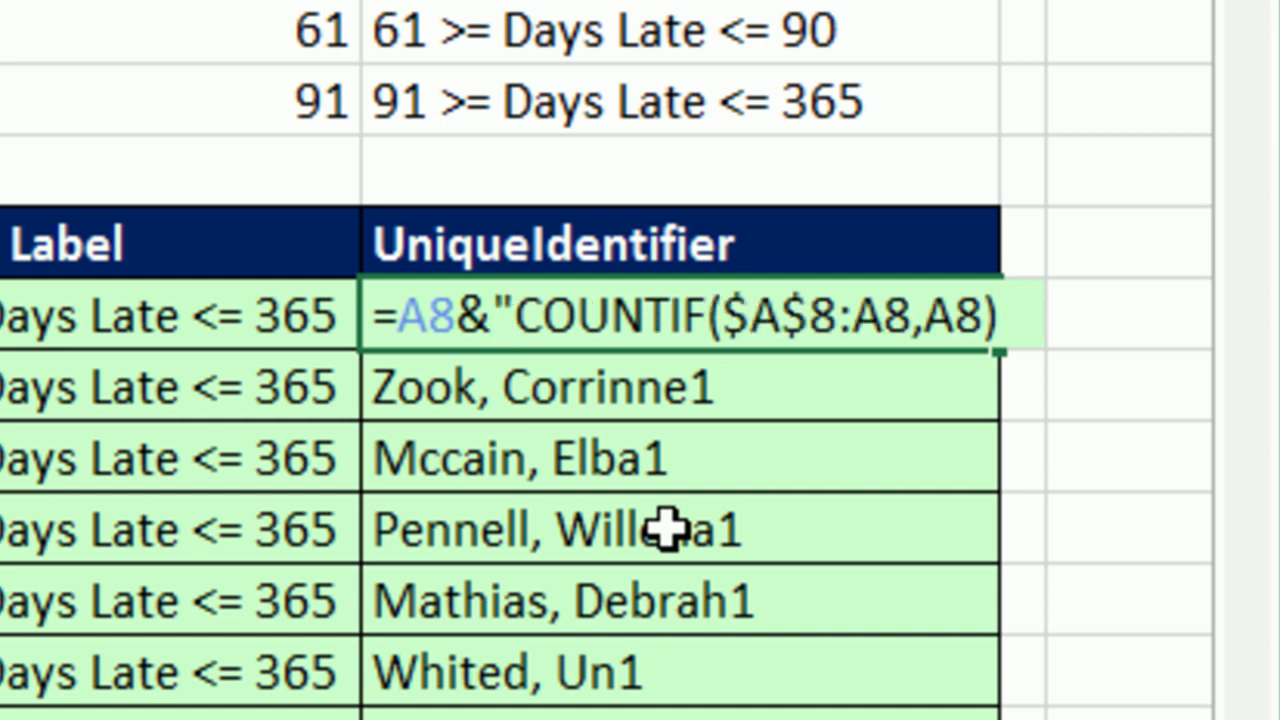
text( - ")
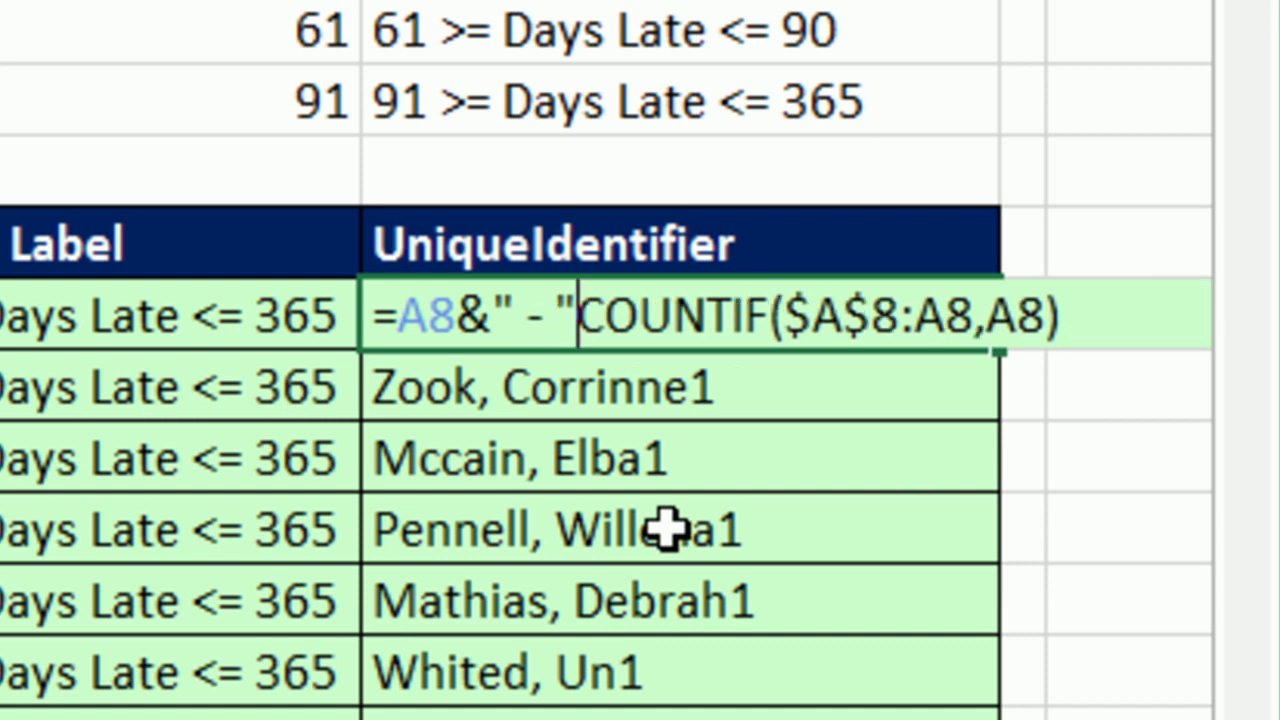
text(&)
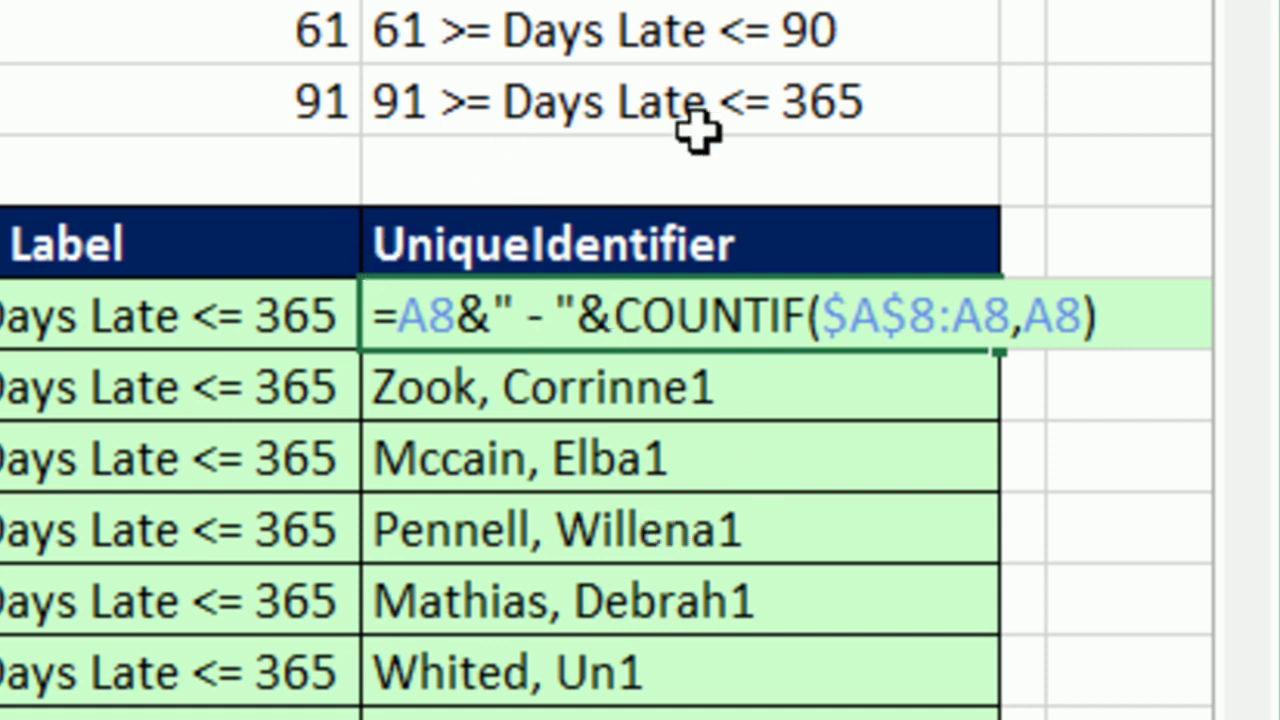
key(ctrl+Return)
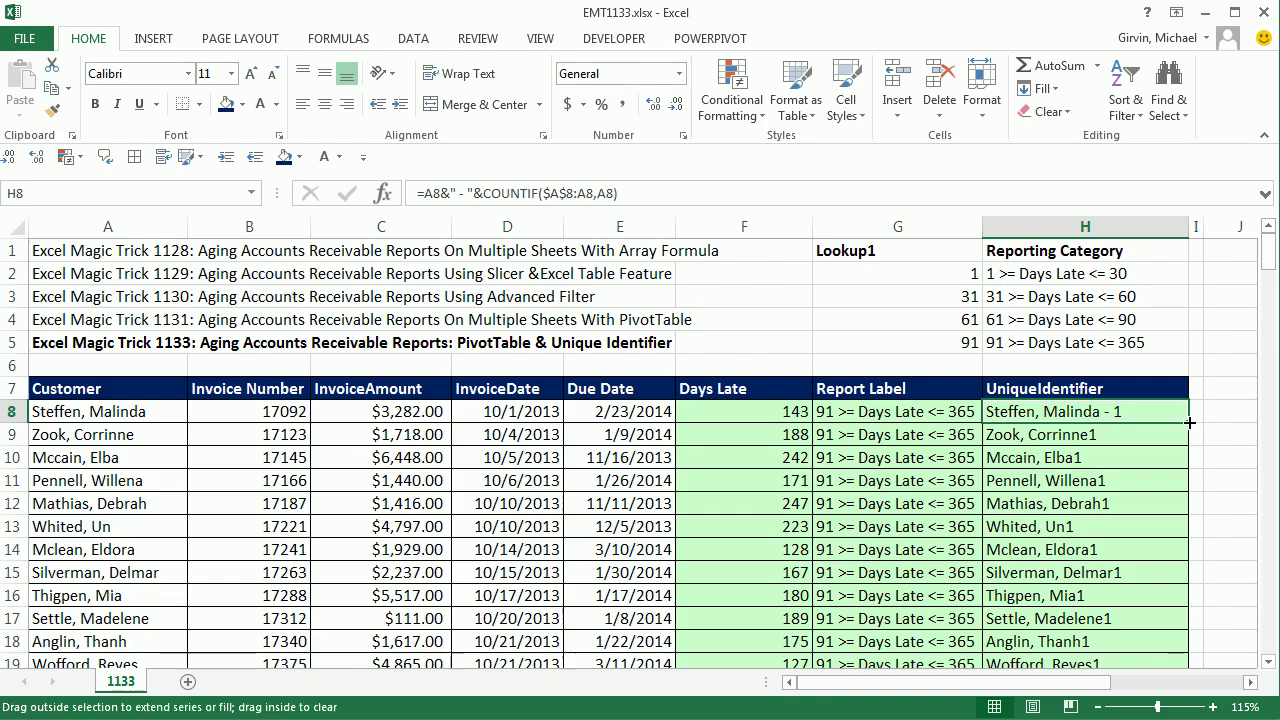
double_click(1002, 352)
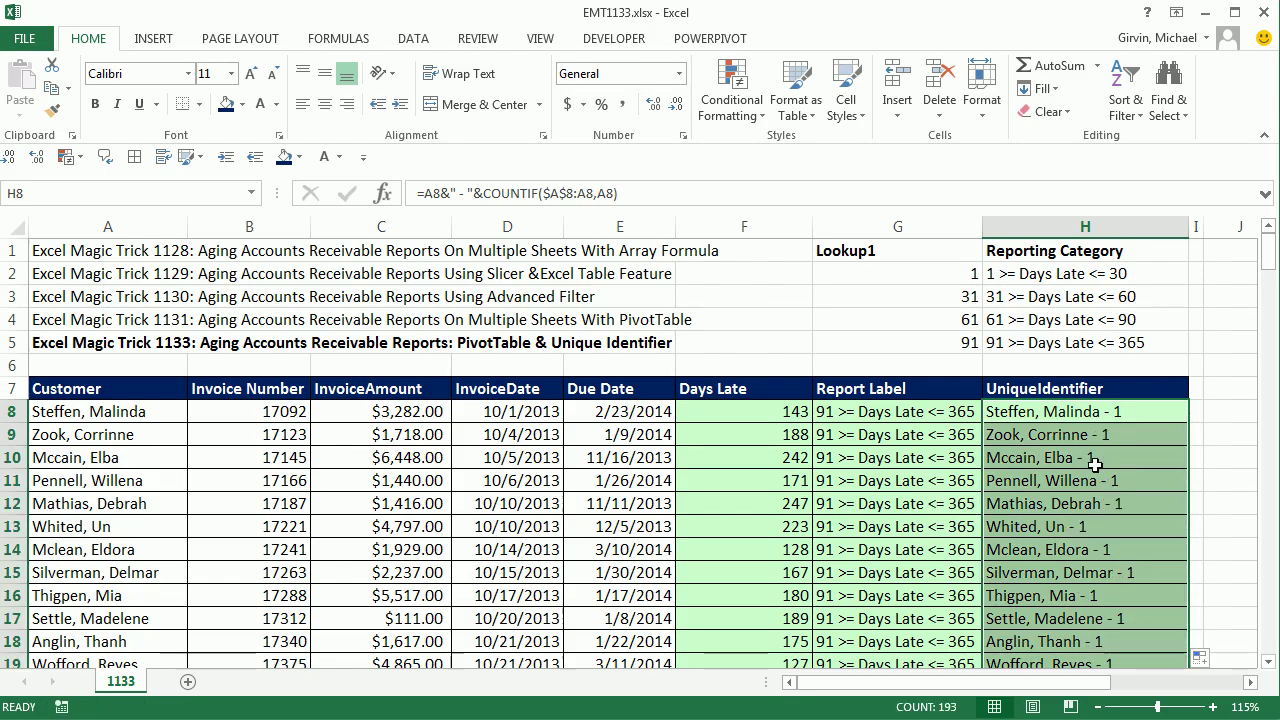
click(410, 411)
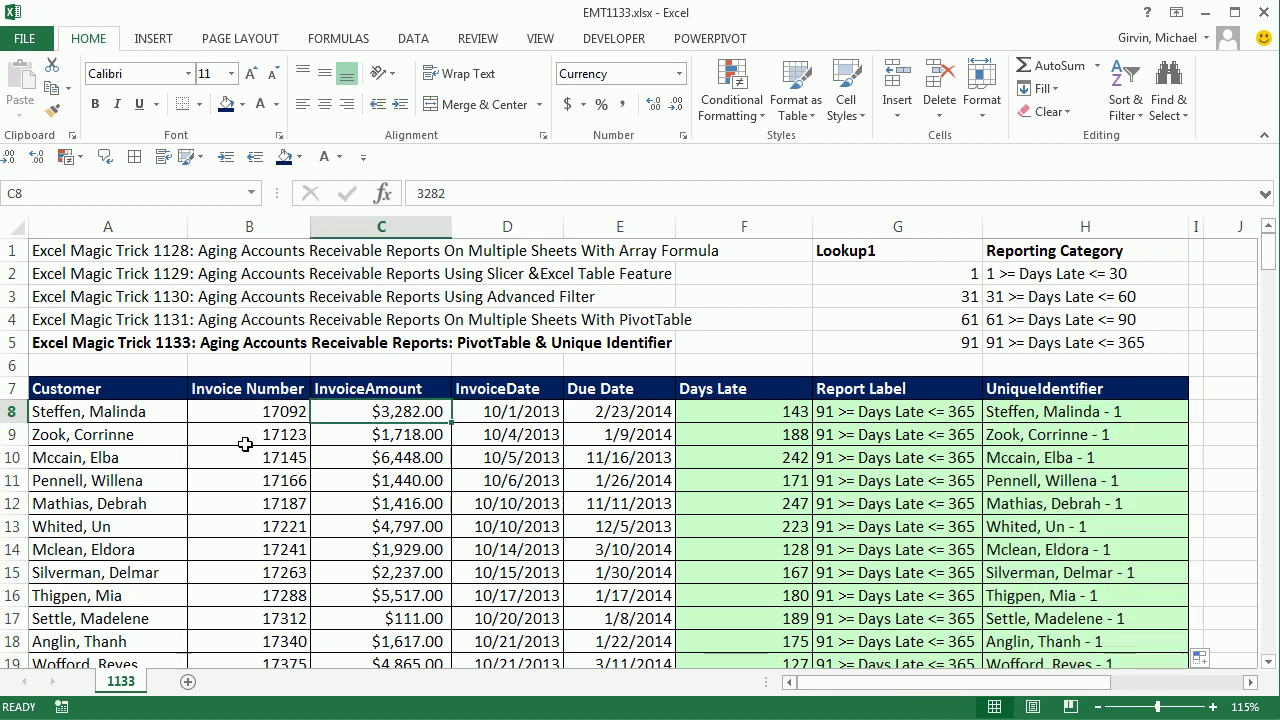
Step: Insert a PivotTable from the invoice range A7:H200 on a new worksheet
key(alt)
key(n)
key(v)
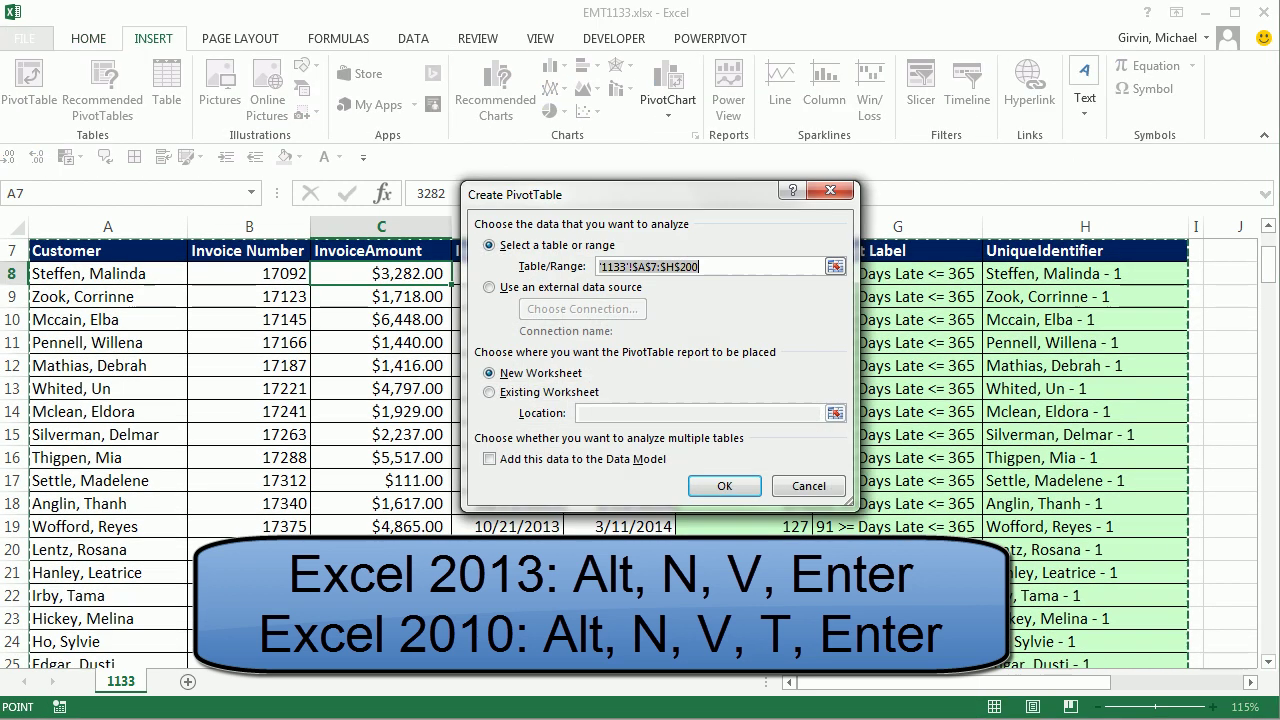
key(Return)
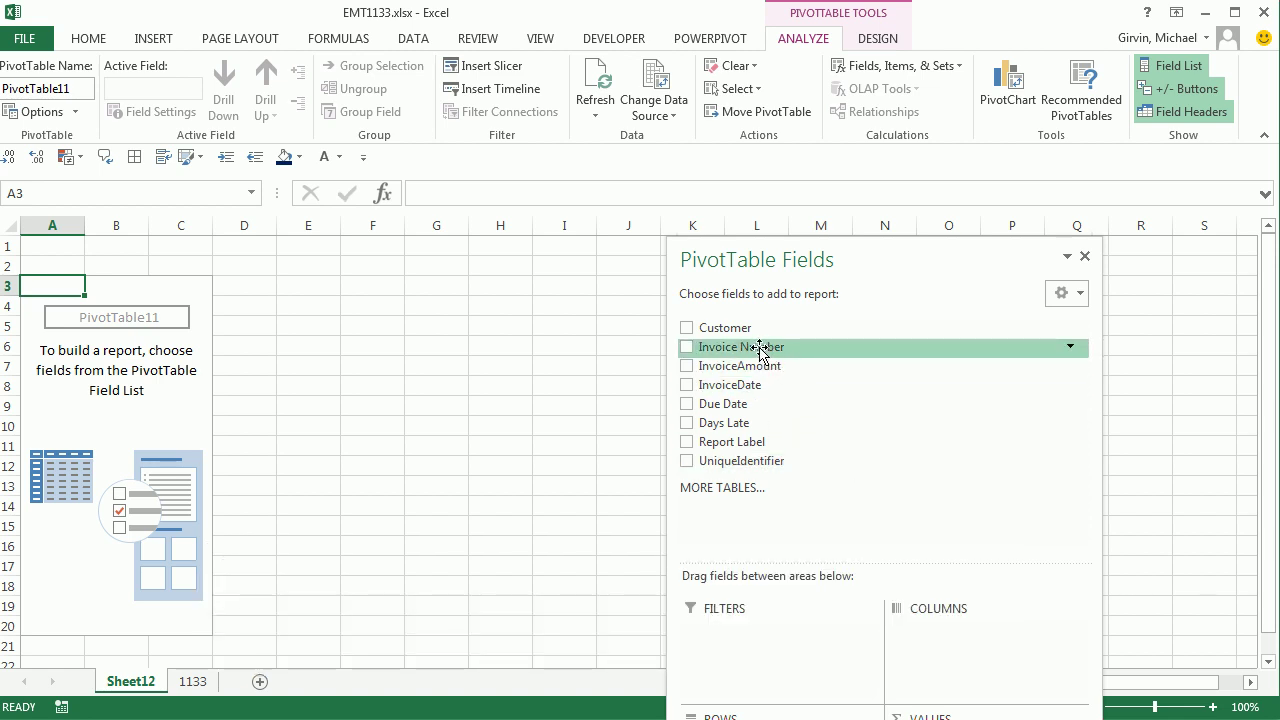
Step: Add Invoice Number to rows and Sum of Days Late to values, sorted largest to smallest
drag(852, 260, 667, 120)
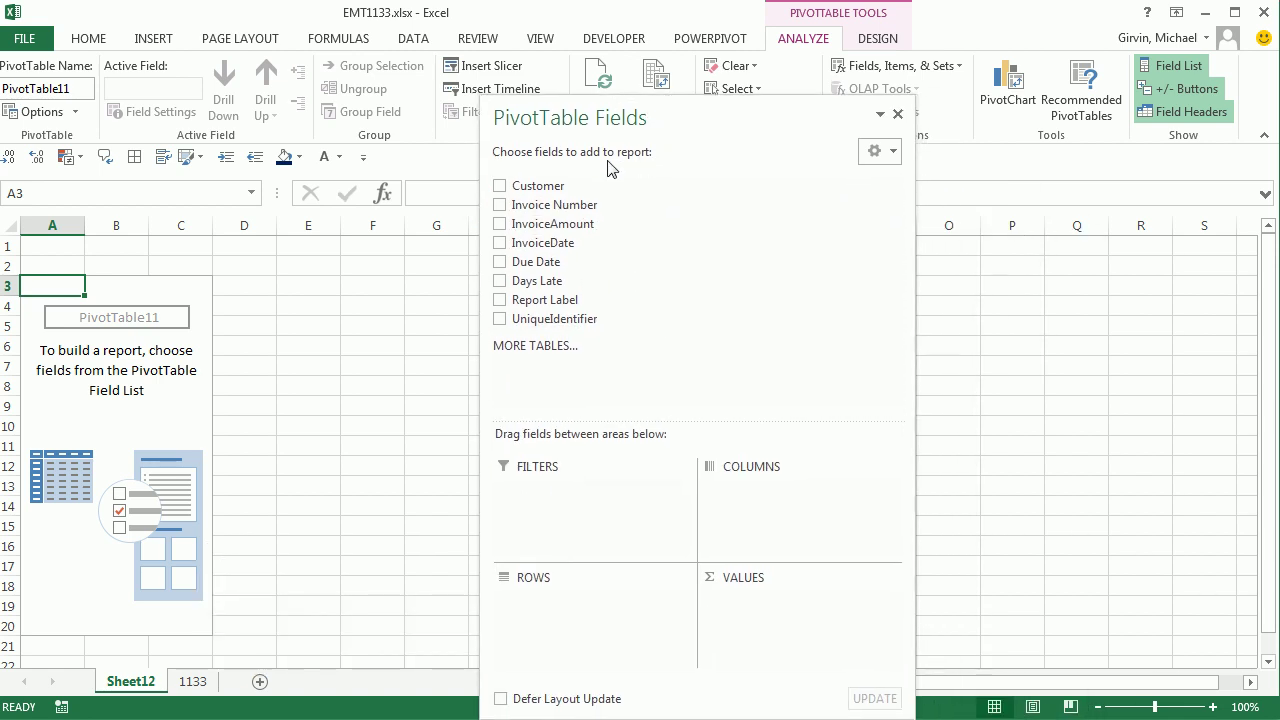
drag(548, 205, 571, 603)
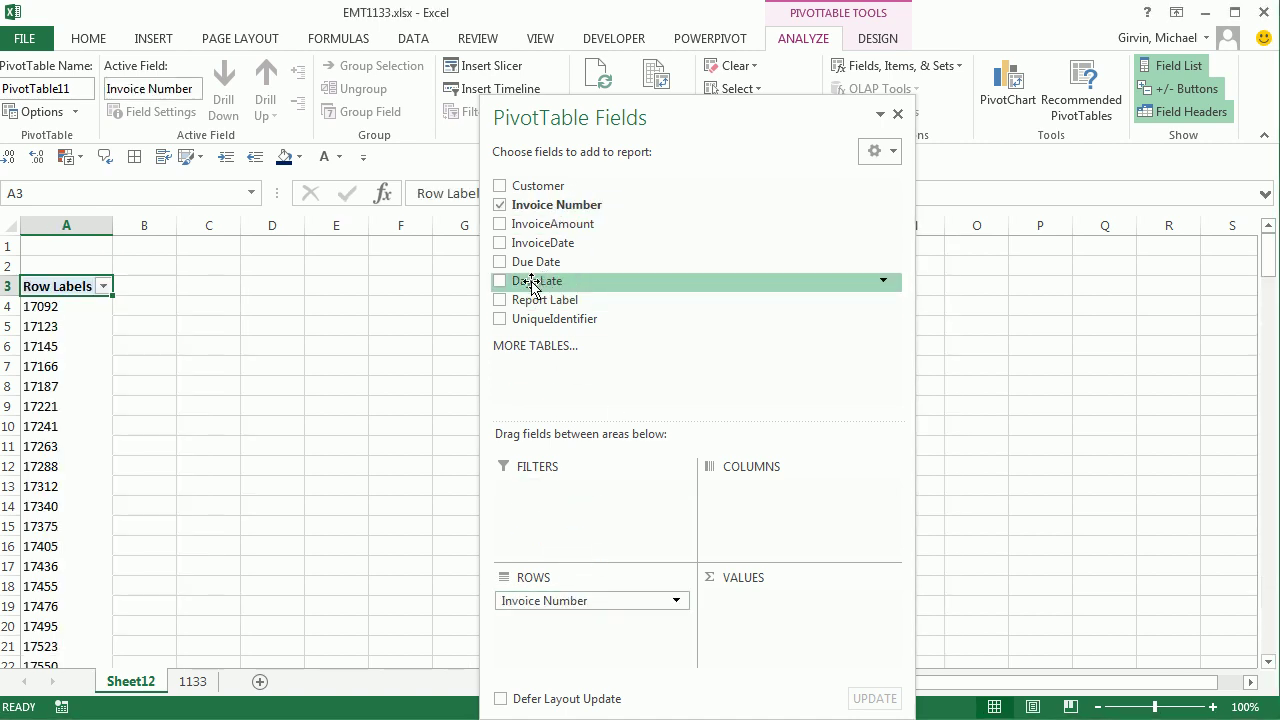
drag(543, 285, 748, 613)
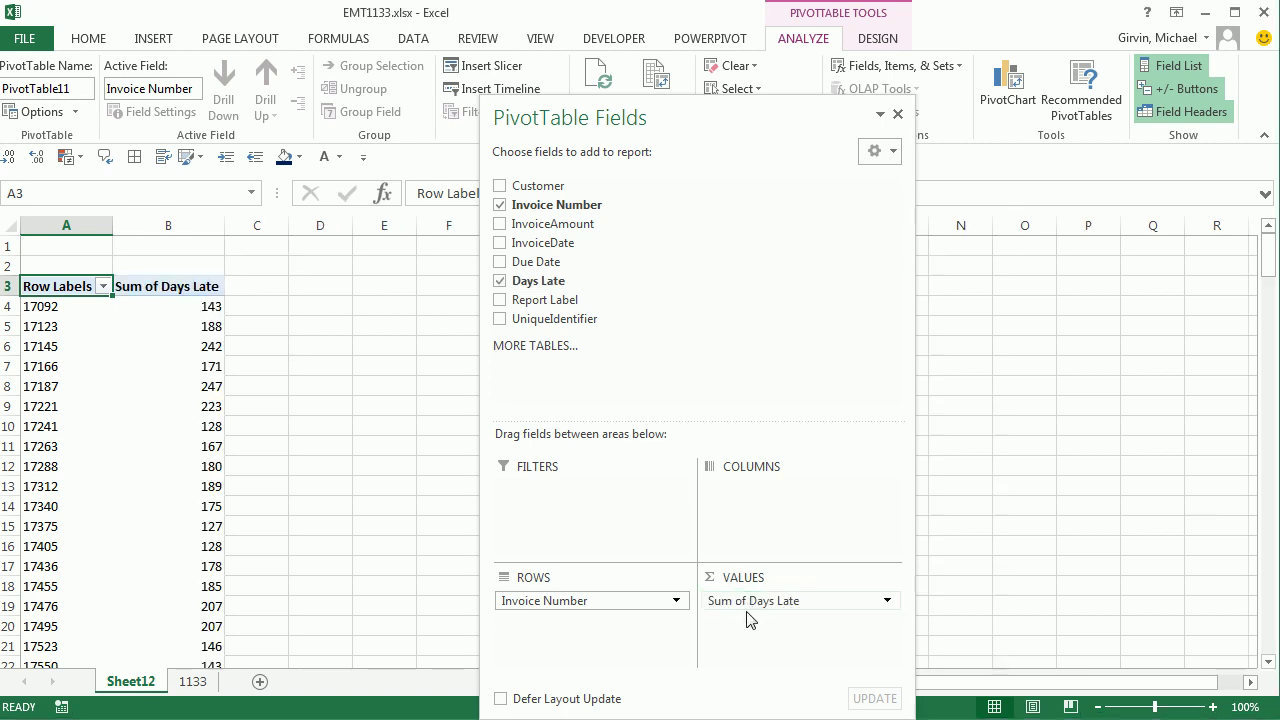
click(191, 310)
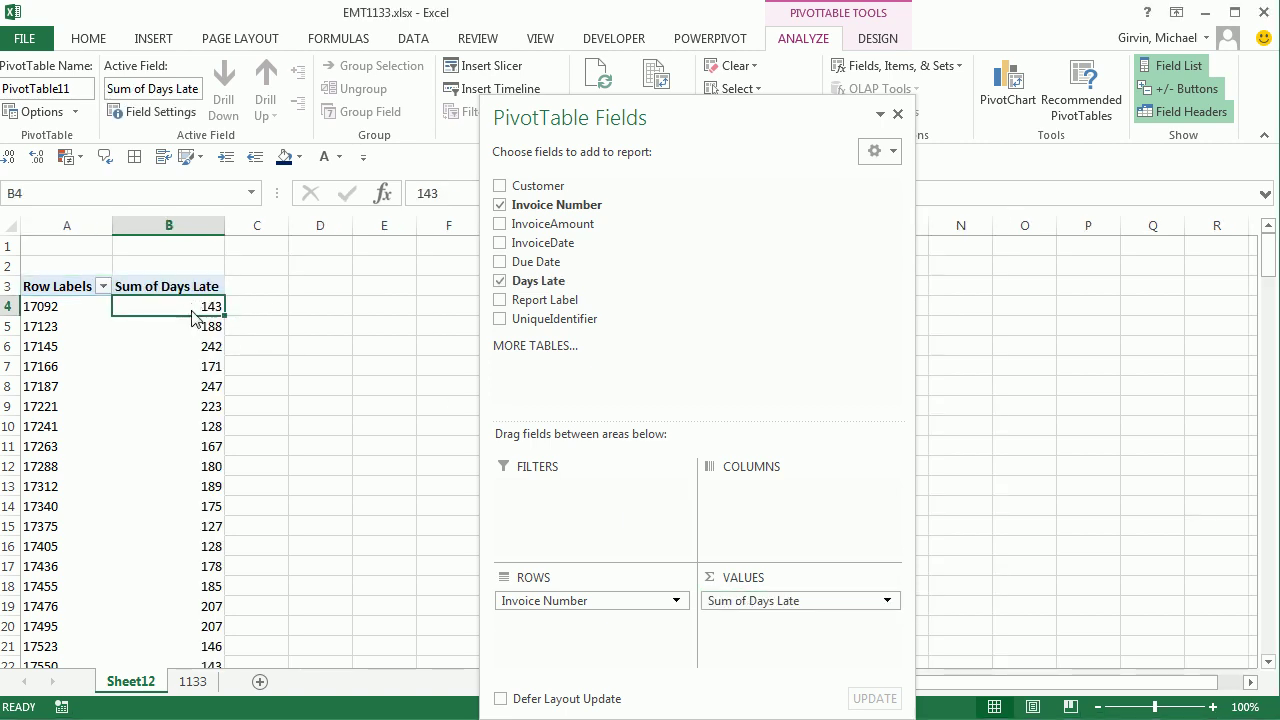
right_click(192, 311)
mouse_move(239, 428)
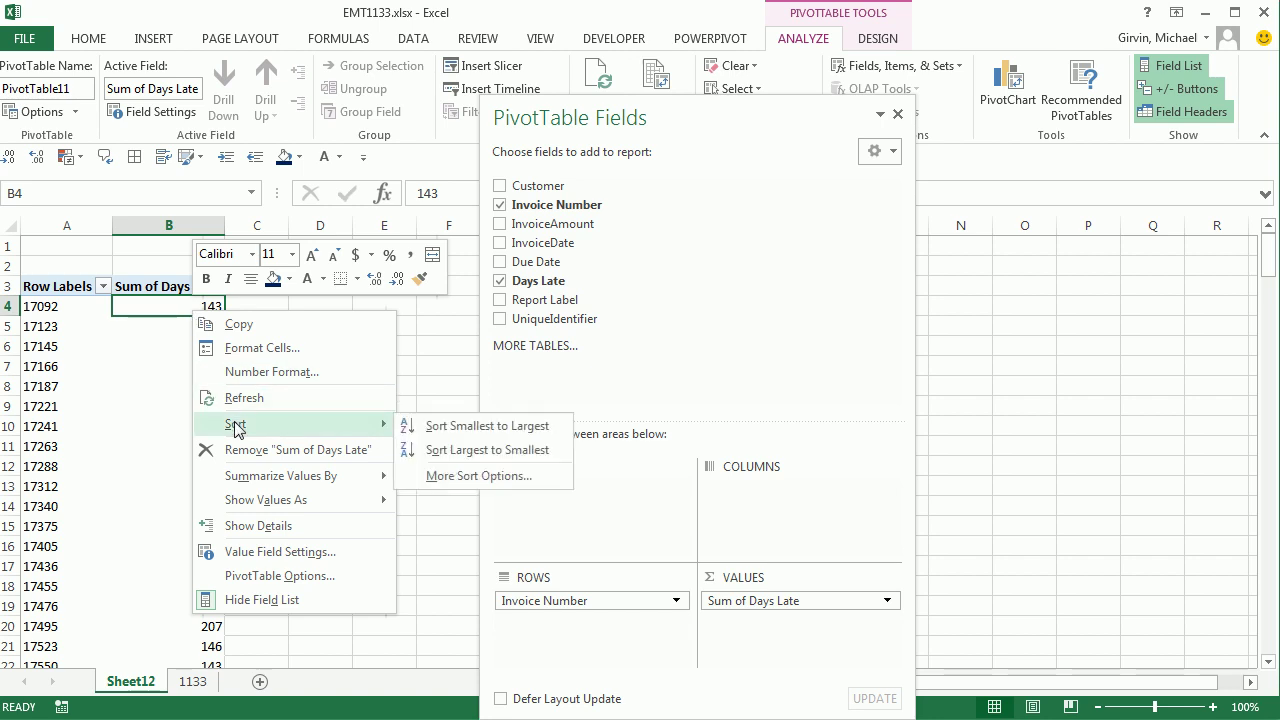
click(437, 451)
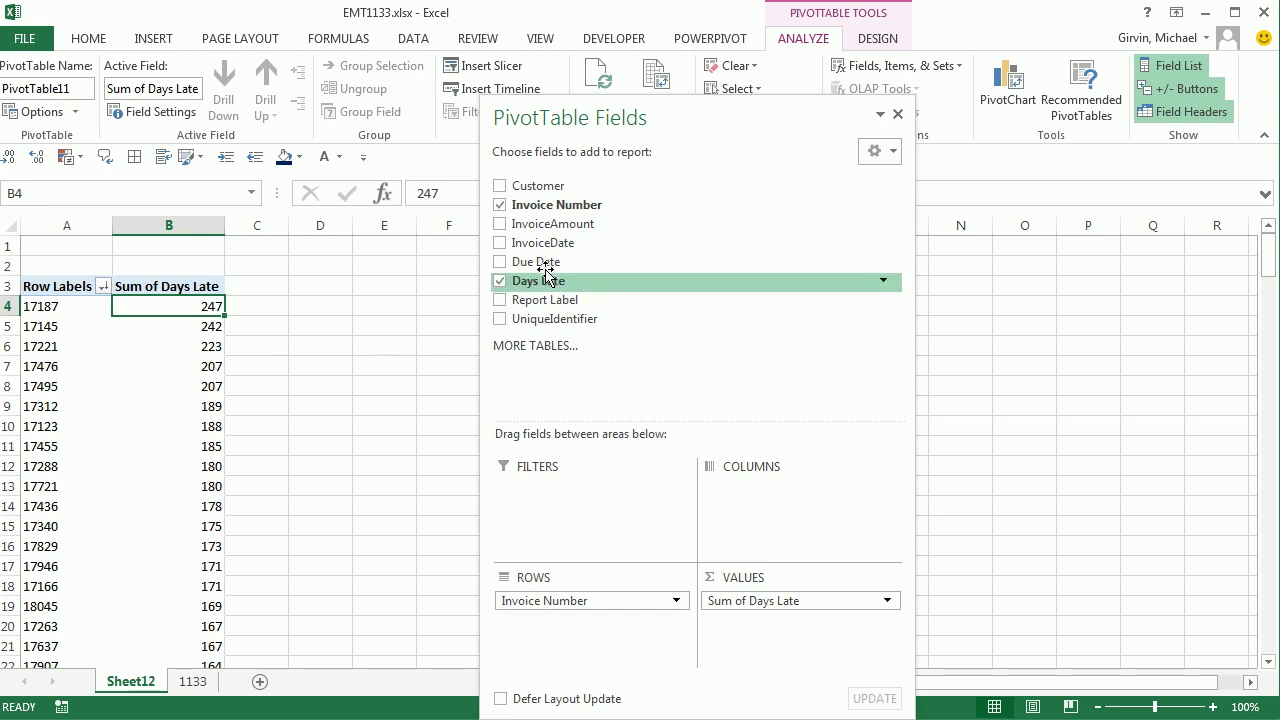
Step: Add Customer to the rows under Invoice Number
drag(537, 188, 548, 580)
drag(549, 622, 549, 622)
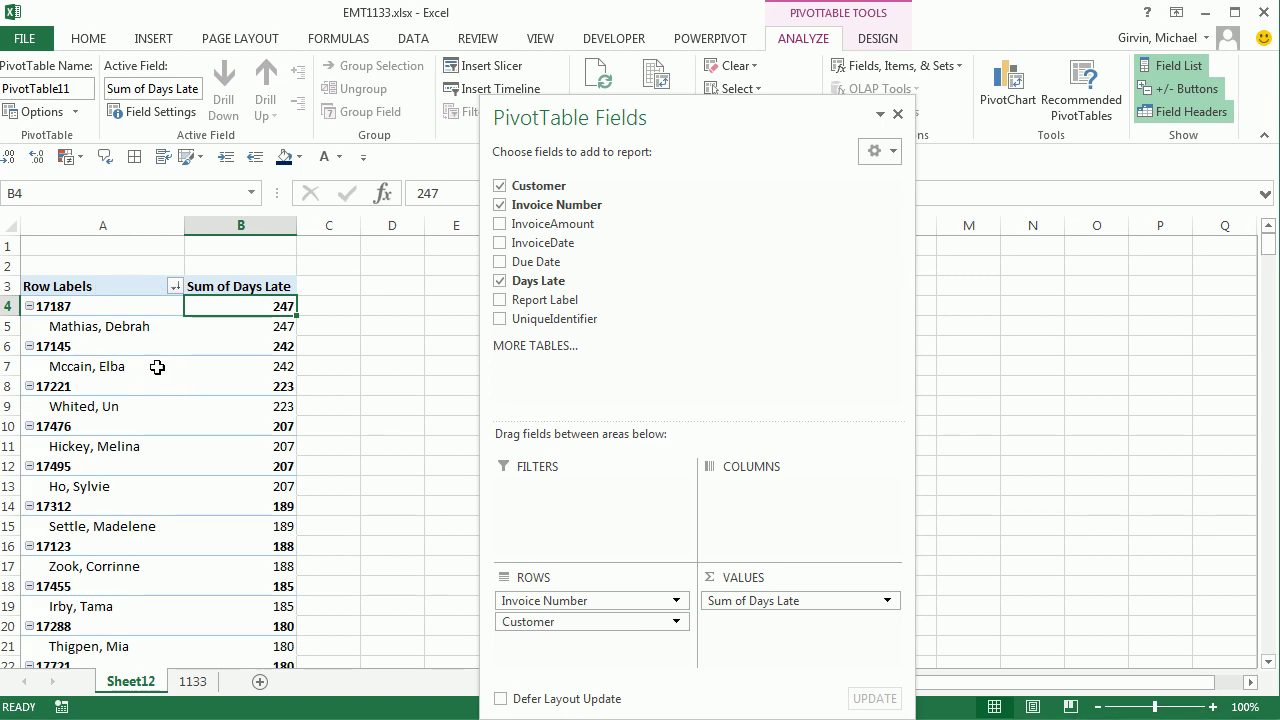
drag(711, 126, 870, 280)
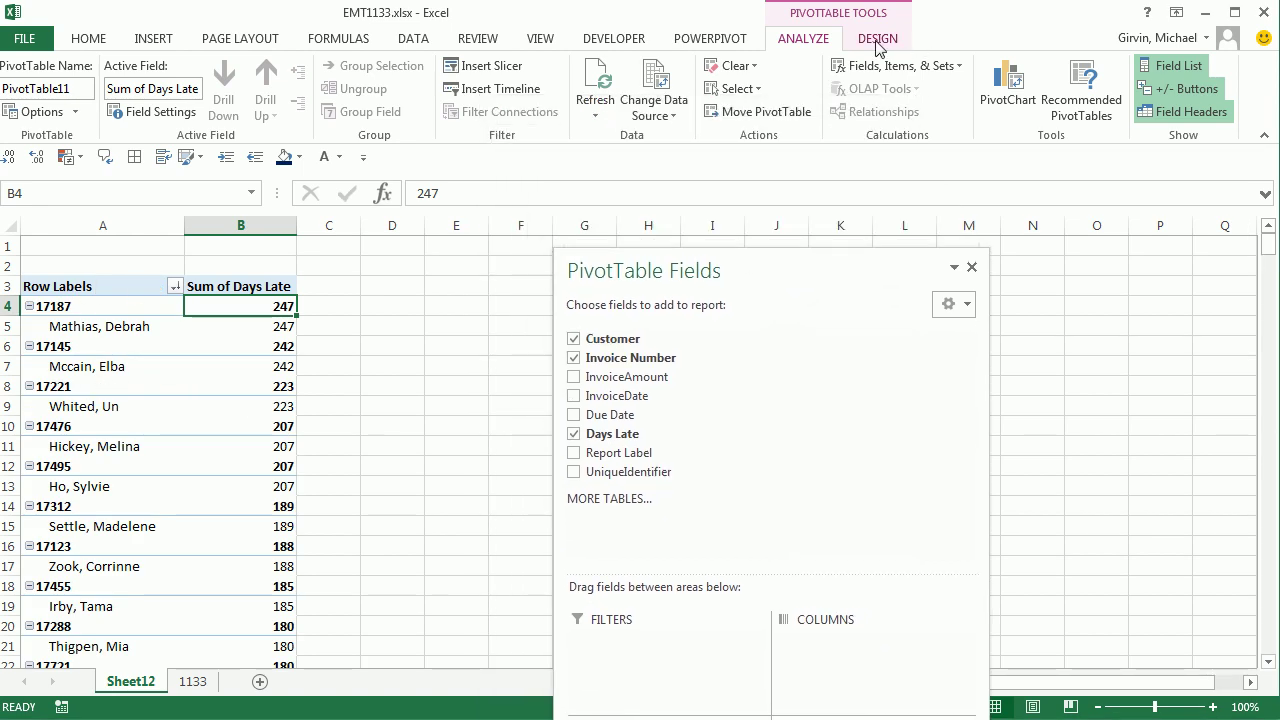
Step: Set the PivotTable report layout to Tabular Form with Do Not Show Subtotals
click(879, 40)
click(140, 108)
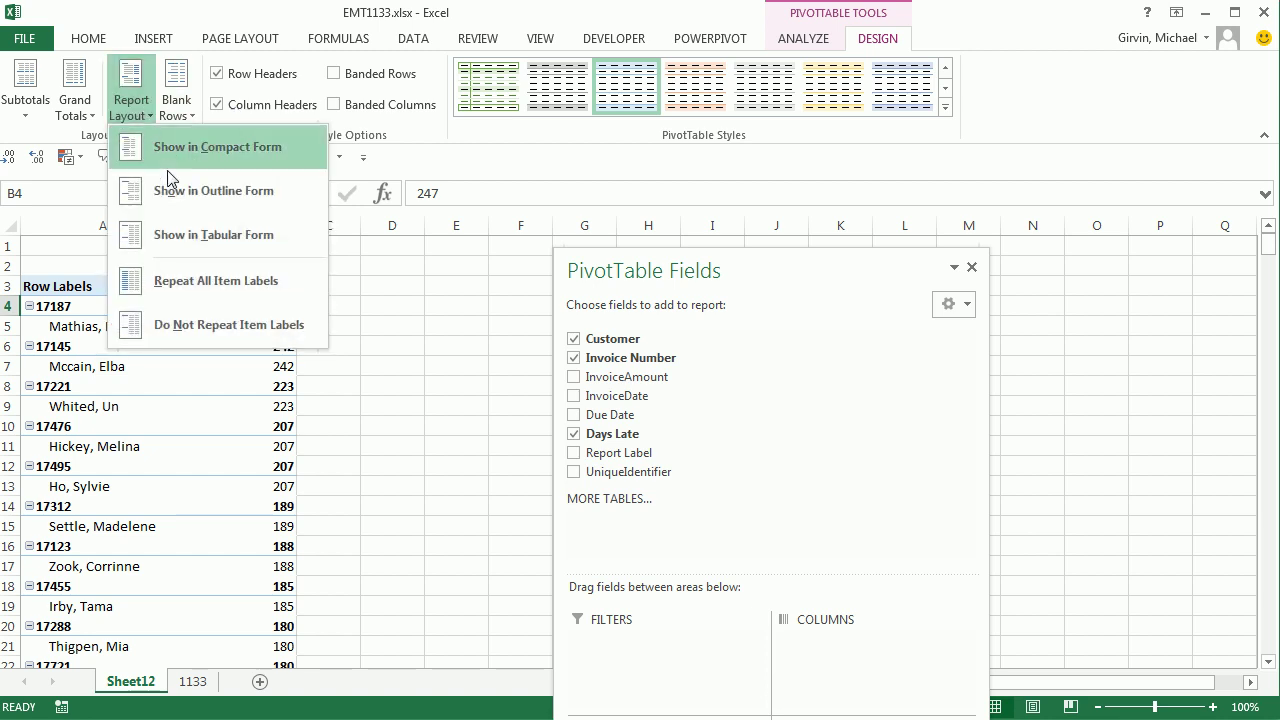
click(196, 246)
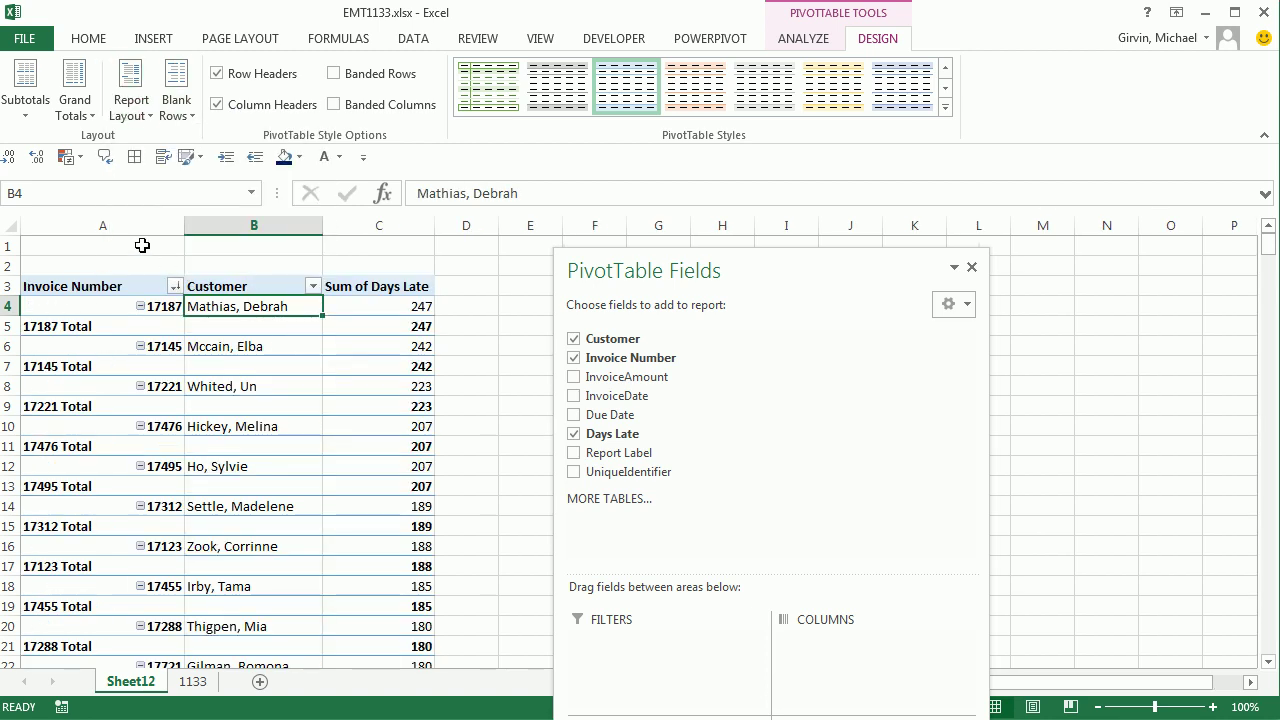
click(28, 115)
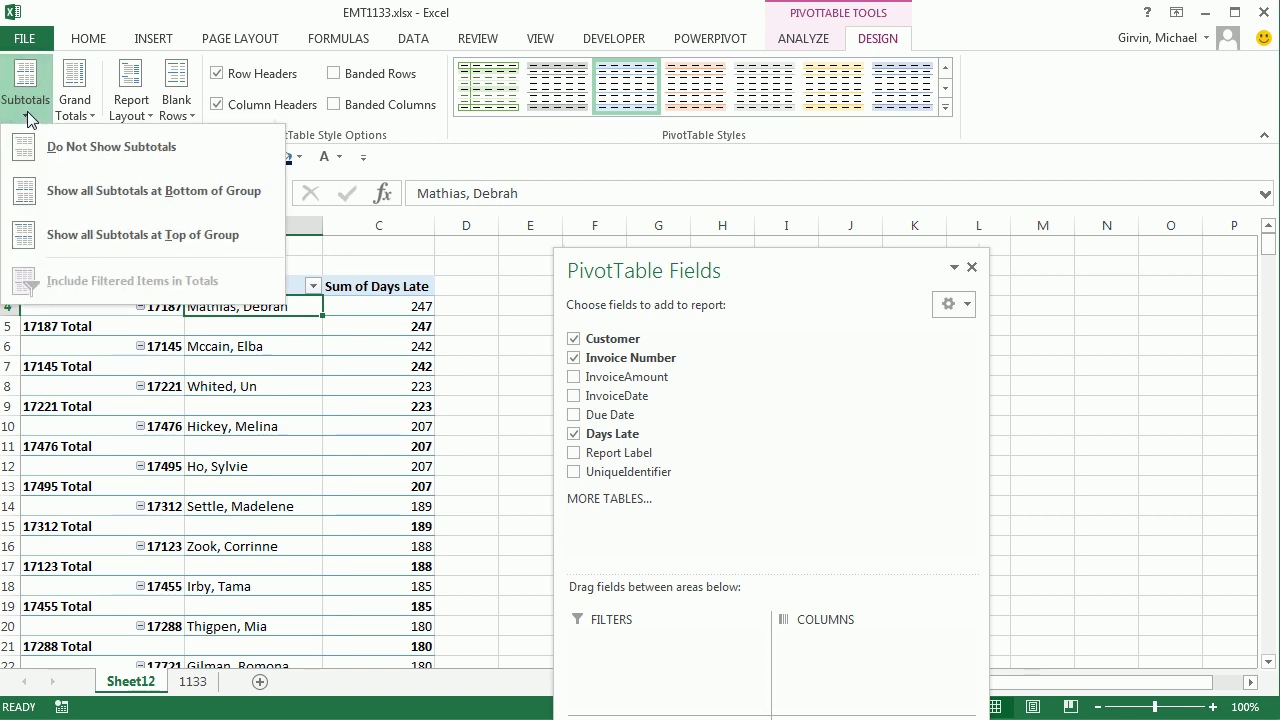
click(64, 152)
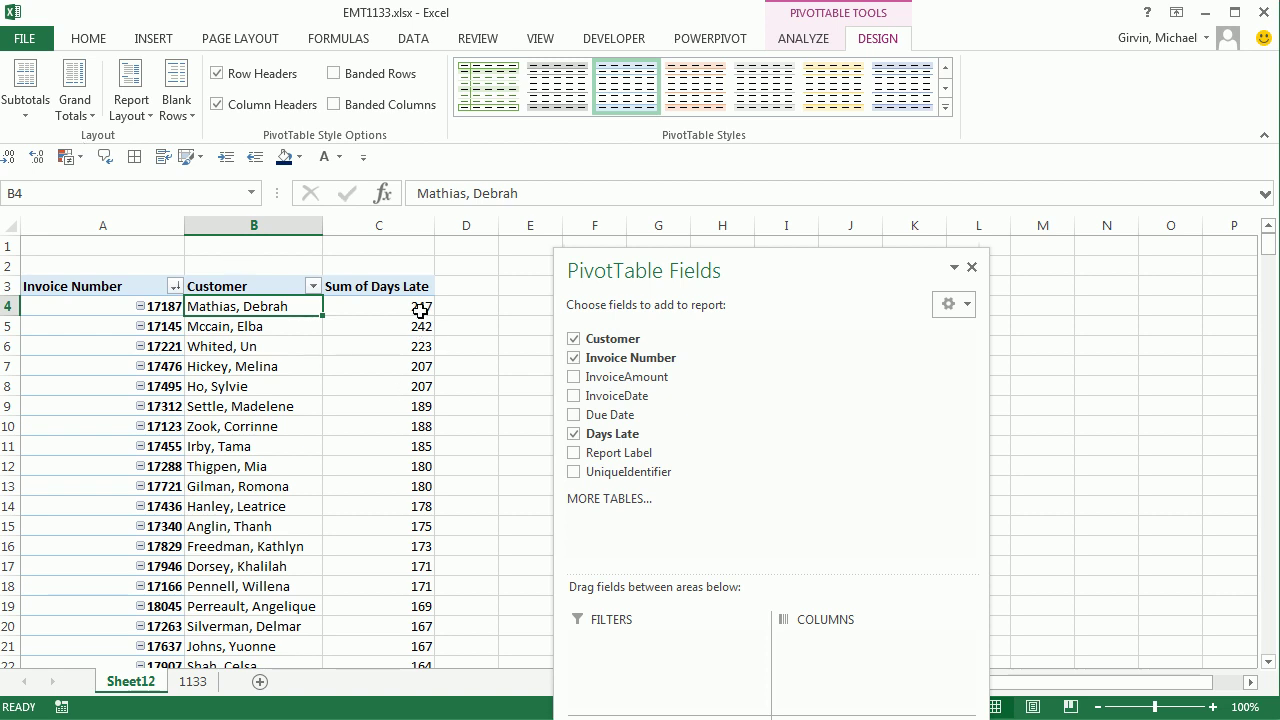
Step: Select the 'Sum of' prefix in the Sum of Days Late header for editing
click(376, 287)
key(F2)
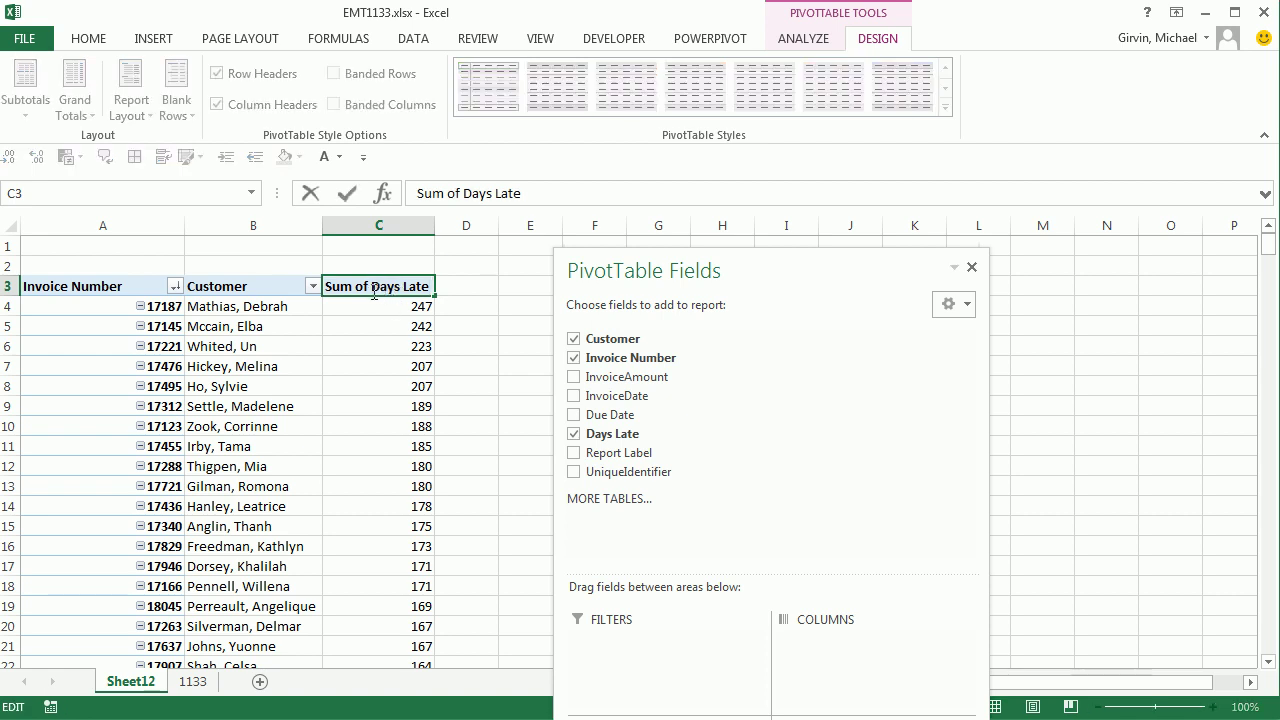
drag(376, 287, 280, 287)
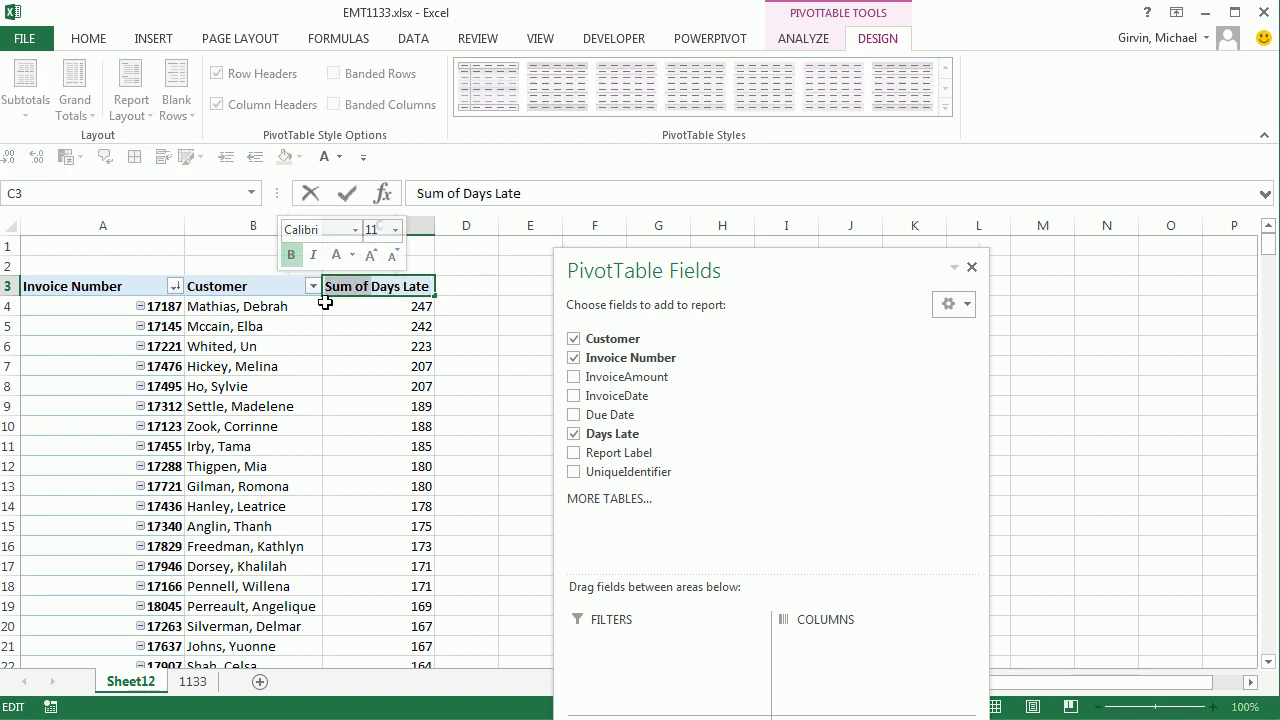
Step: Rename the header to Days Late and add Sum of InvoiceAmount to the pivot values
key(Delete)
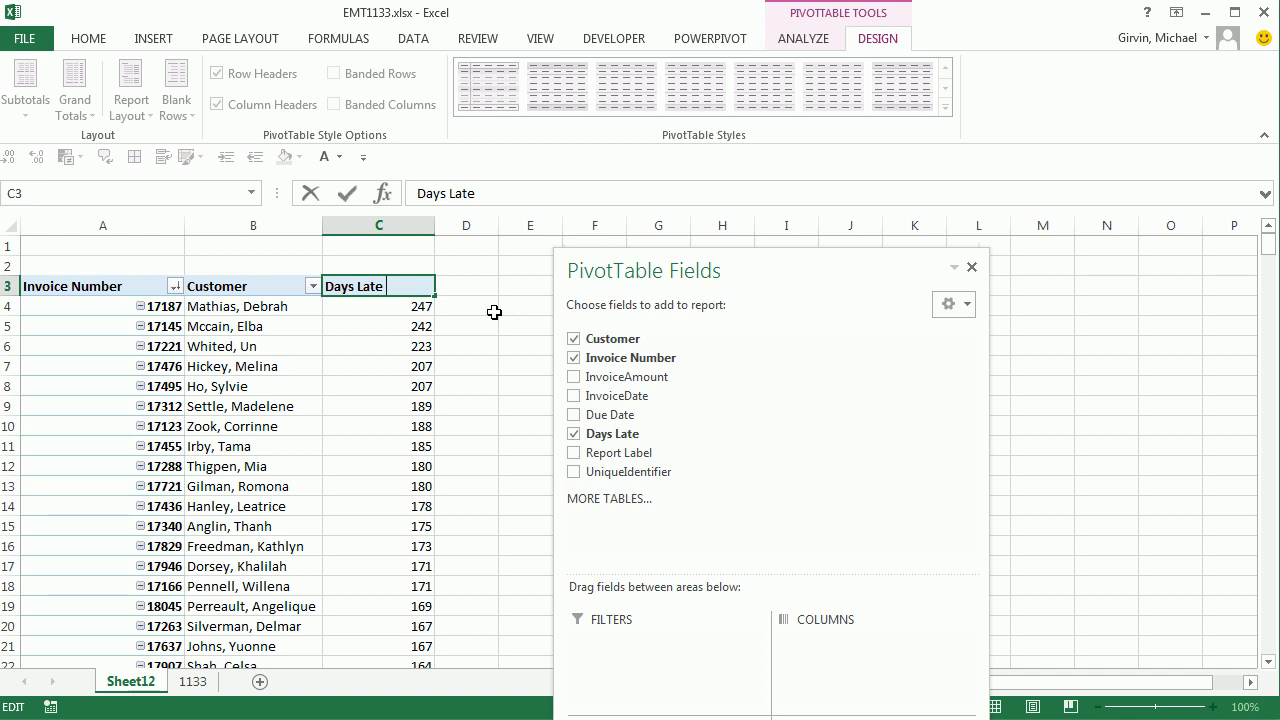
key(Return)
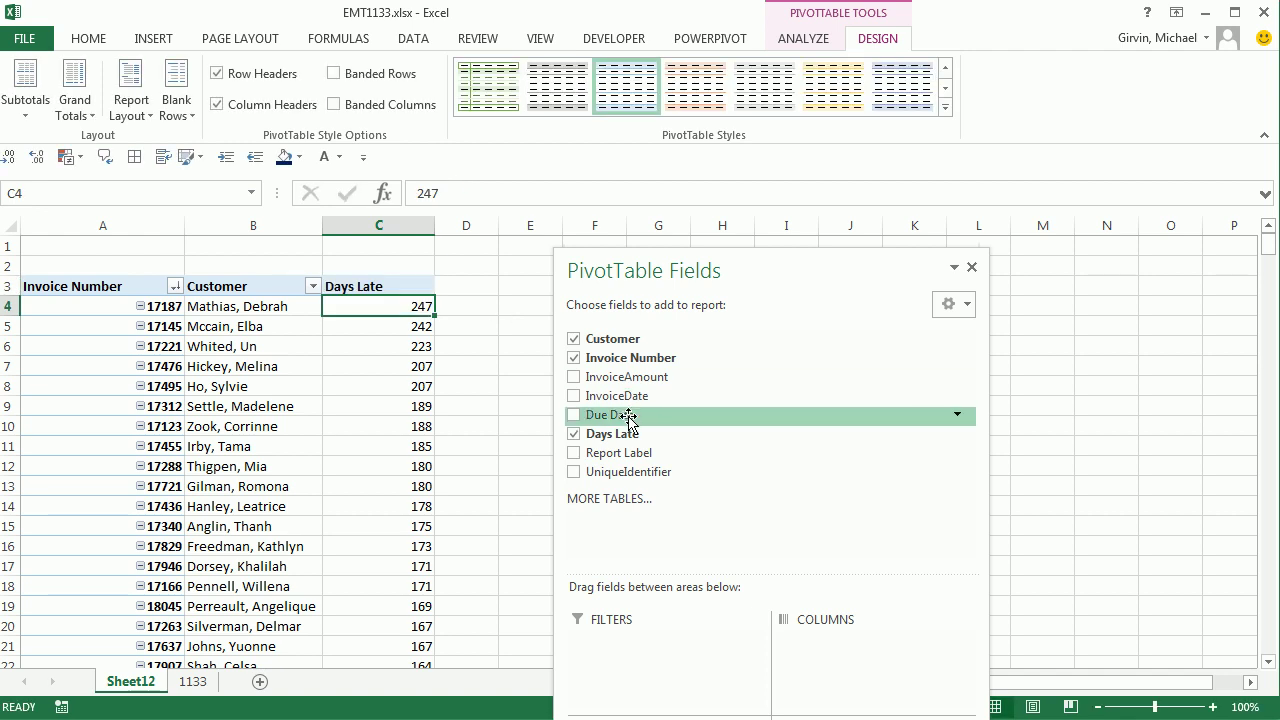
drag(619, 381, 645, 365)
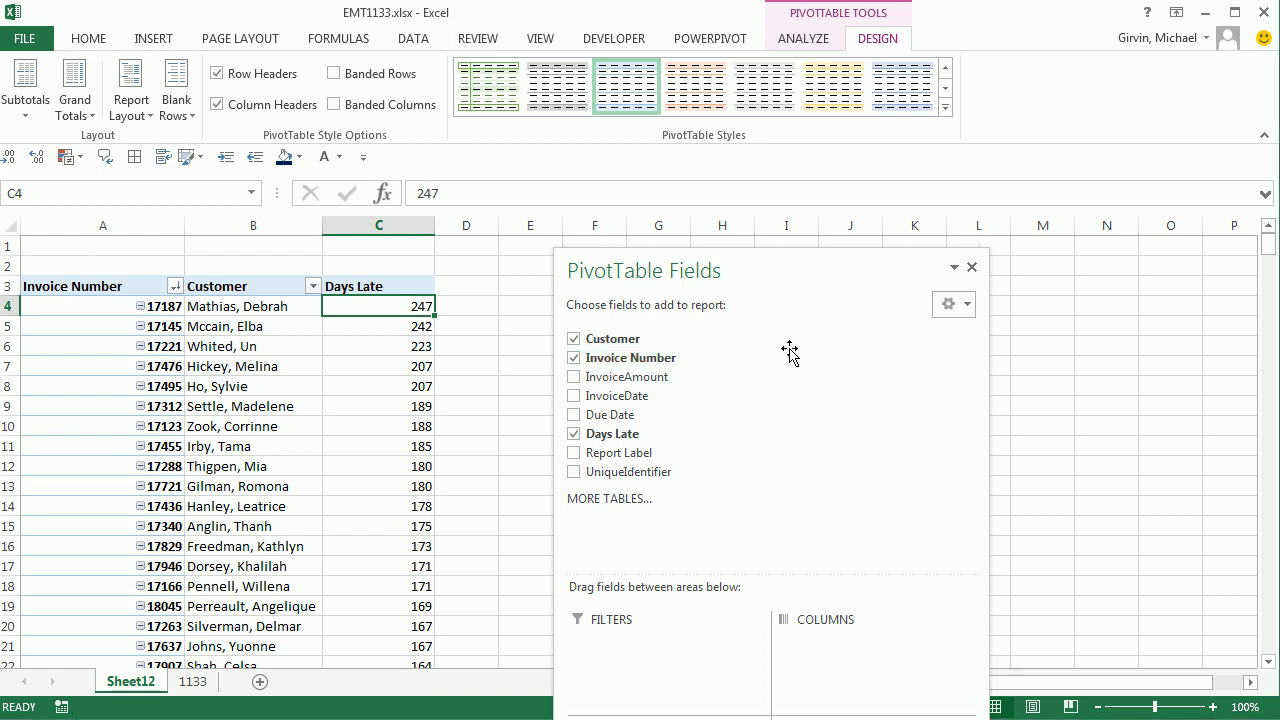
drag(831, 271, 820, 130)
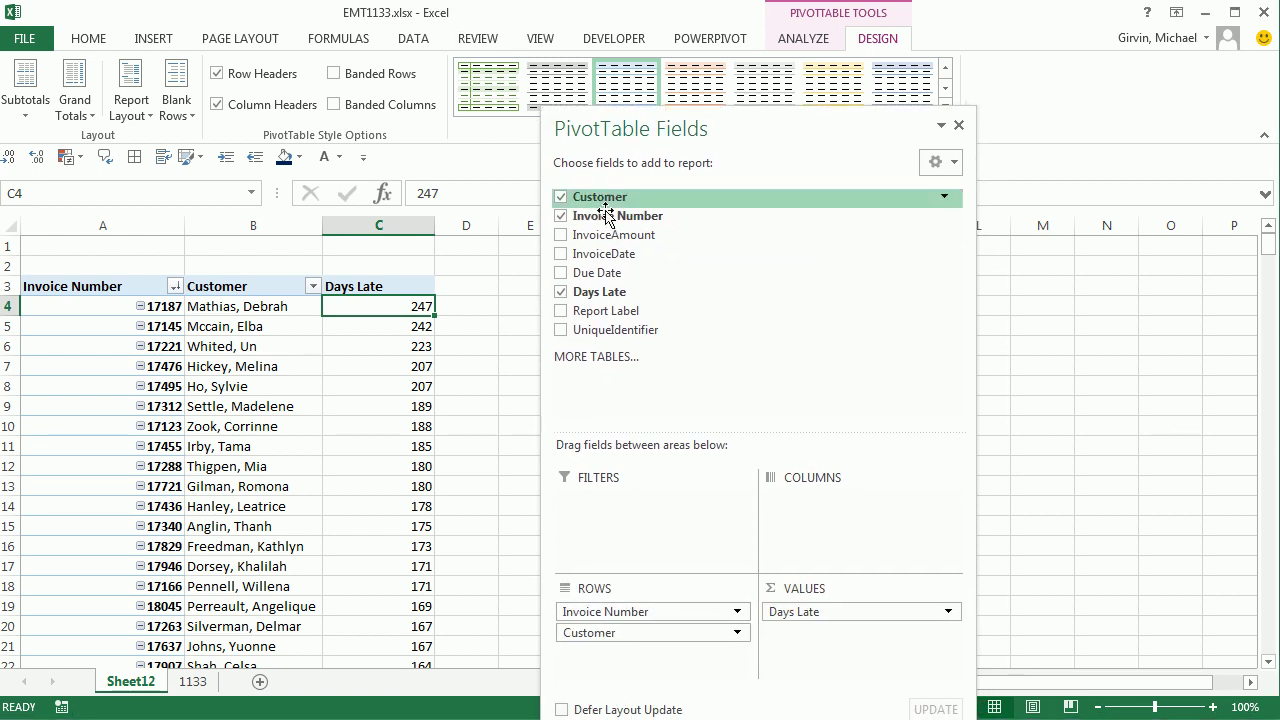
click(561, 236)
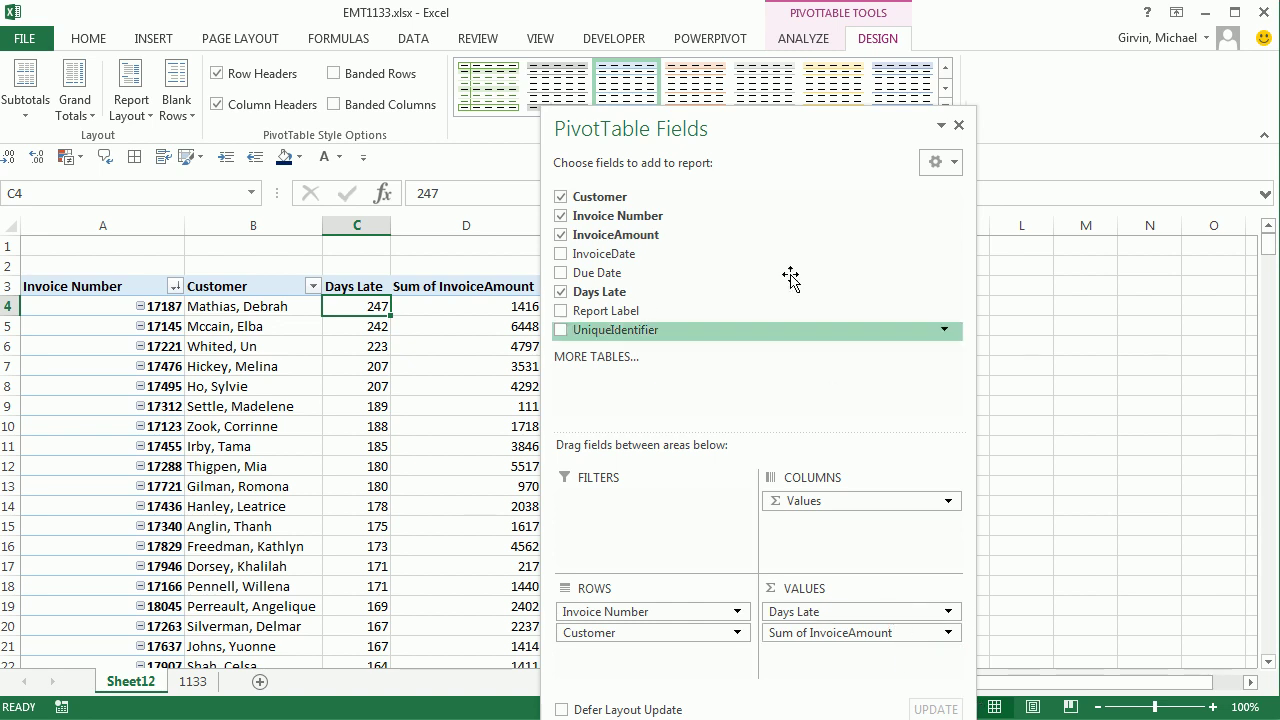
drag(731, 134, 901, 138)
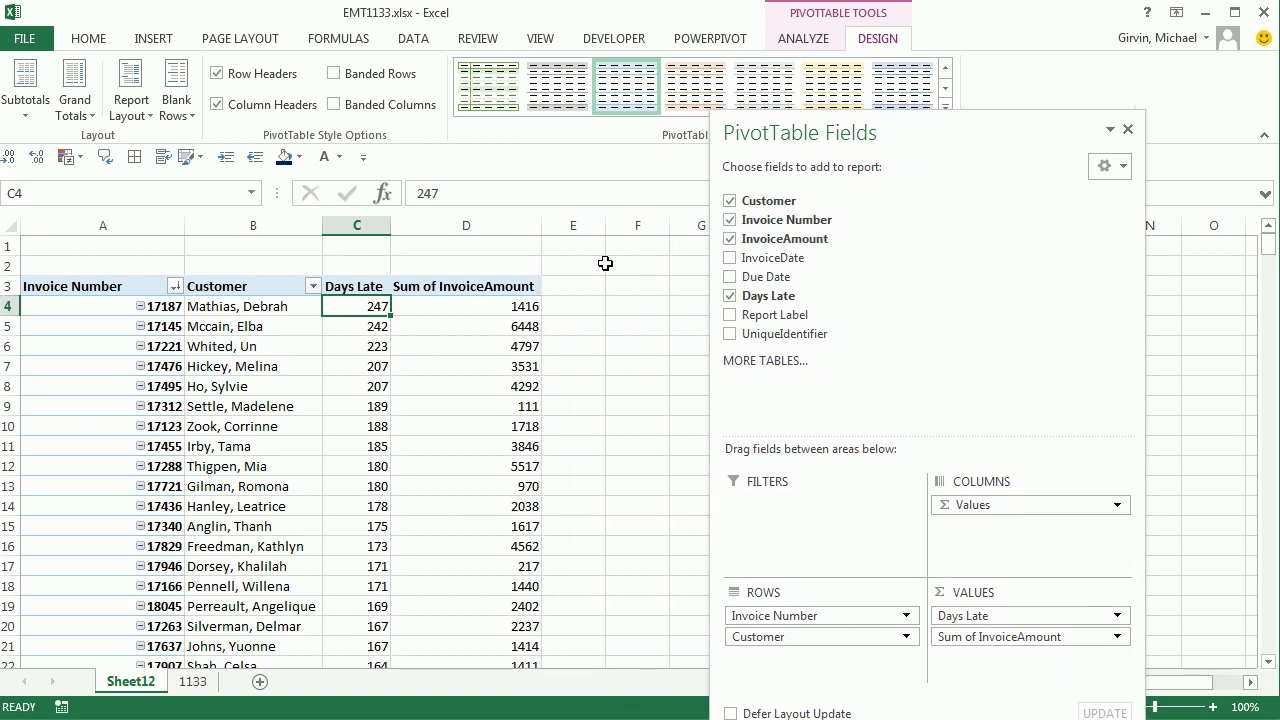
Step: Rename the amount field to Invoice Amount and format it as currency with 2 decimals
double_click(496, 288)
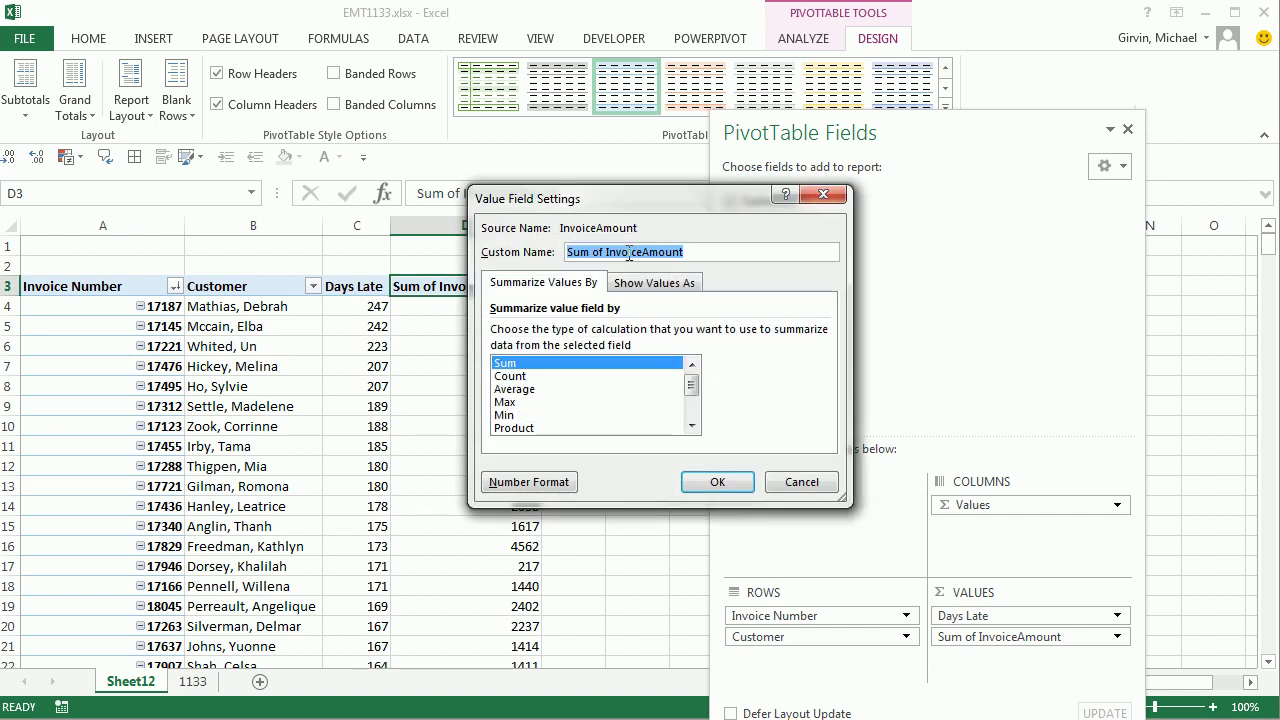
drag(606, 252, 507, 240)
key(Delete)
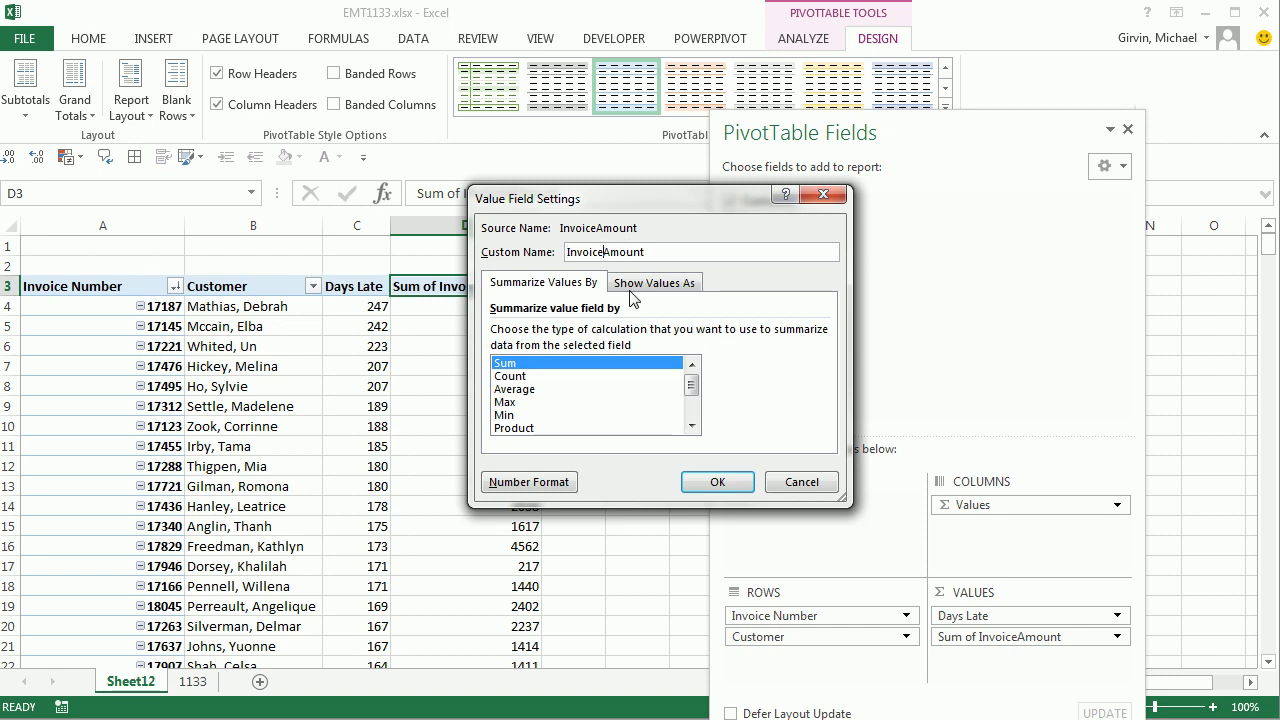
click(528, 482)
click(450, 218)
click(440, 231)
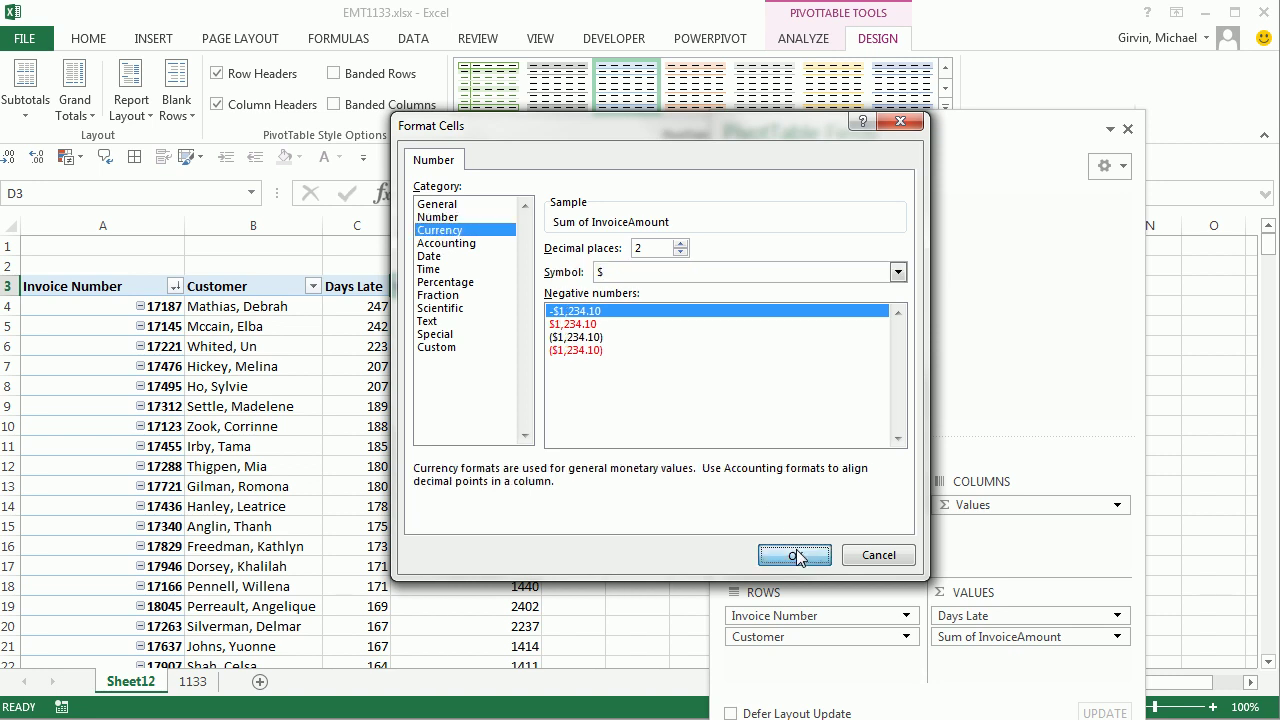
click(794, 555)
click(734, 482)
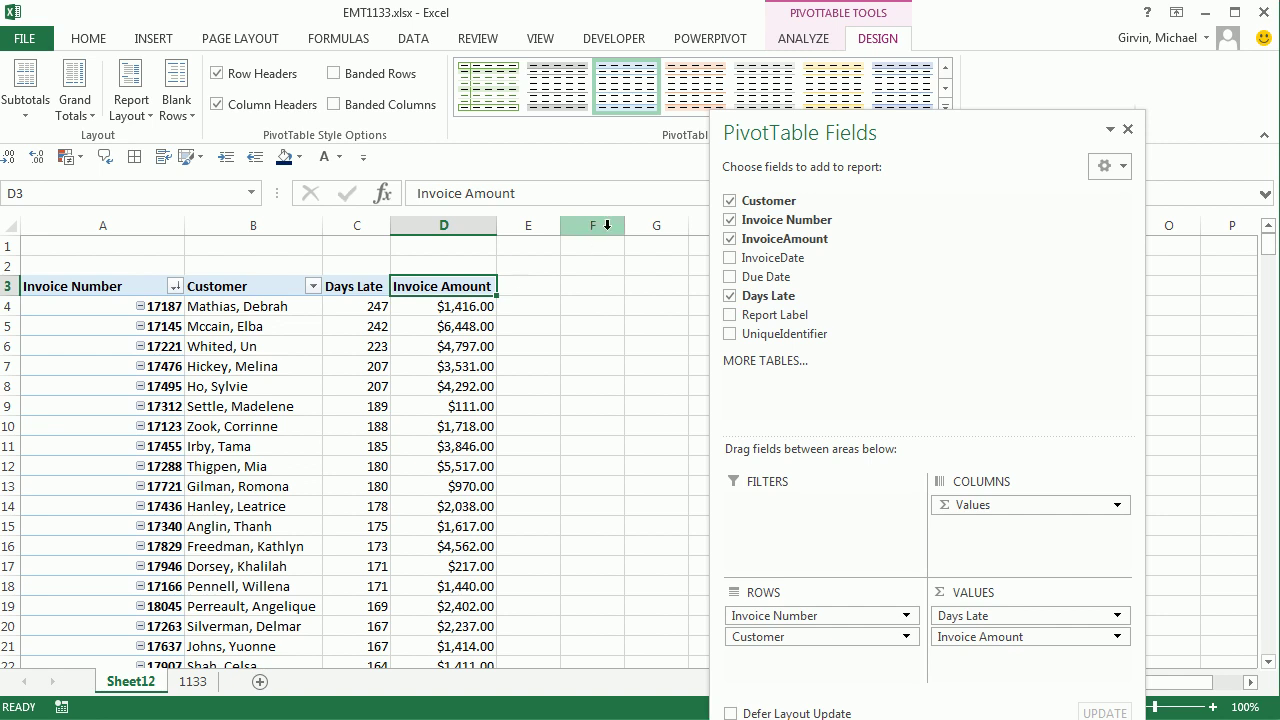
Step: Add Report Label as the PivotTable filter and rename the sheet PT(1)
drag(775, 314, 804, 508)
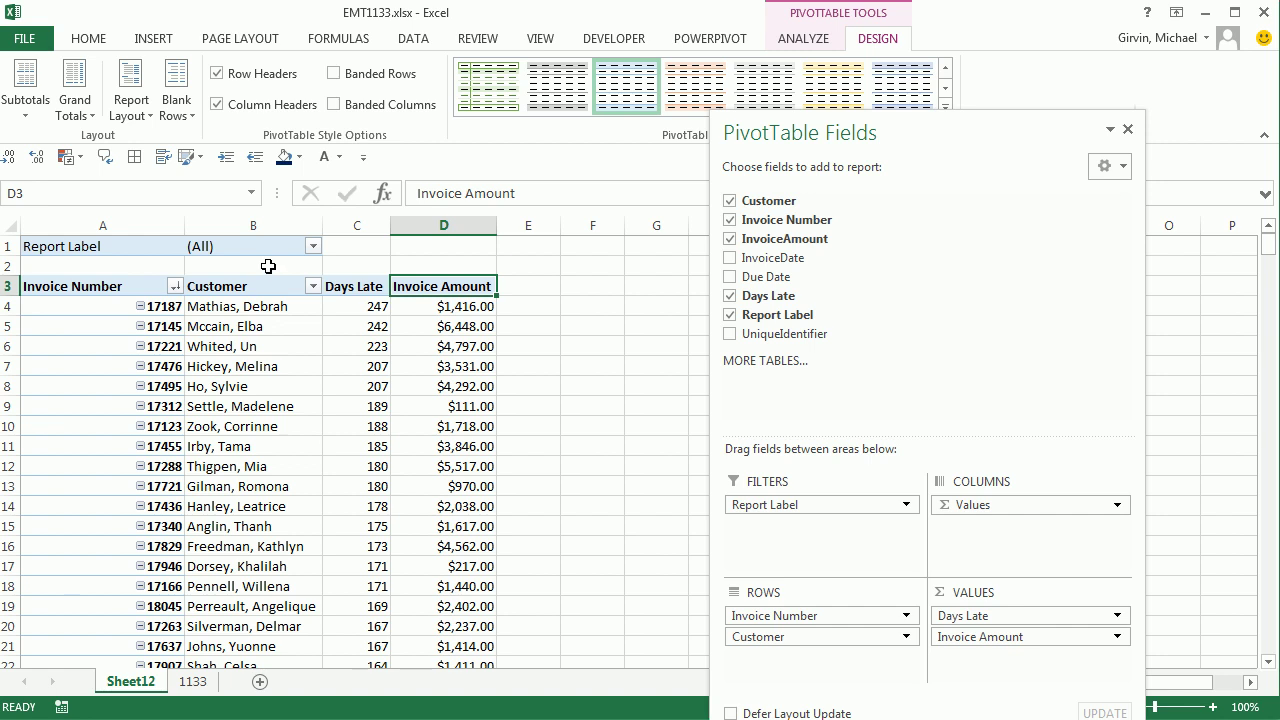
double_click(133, 684)
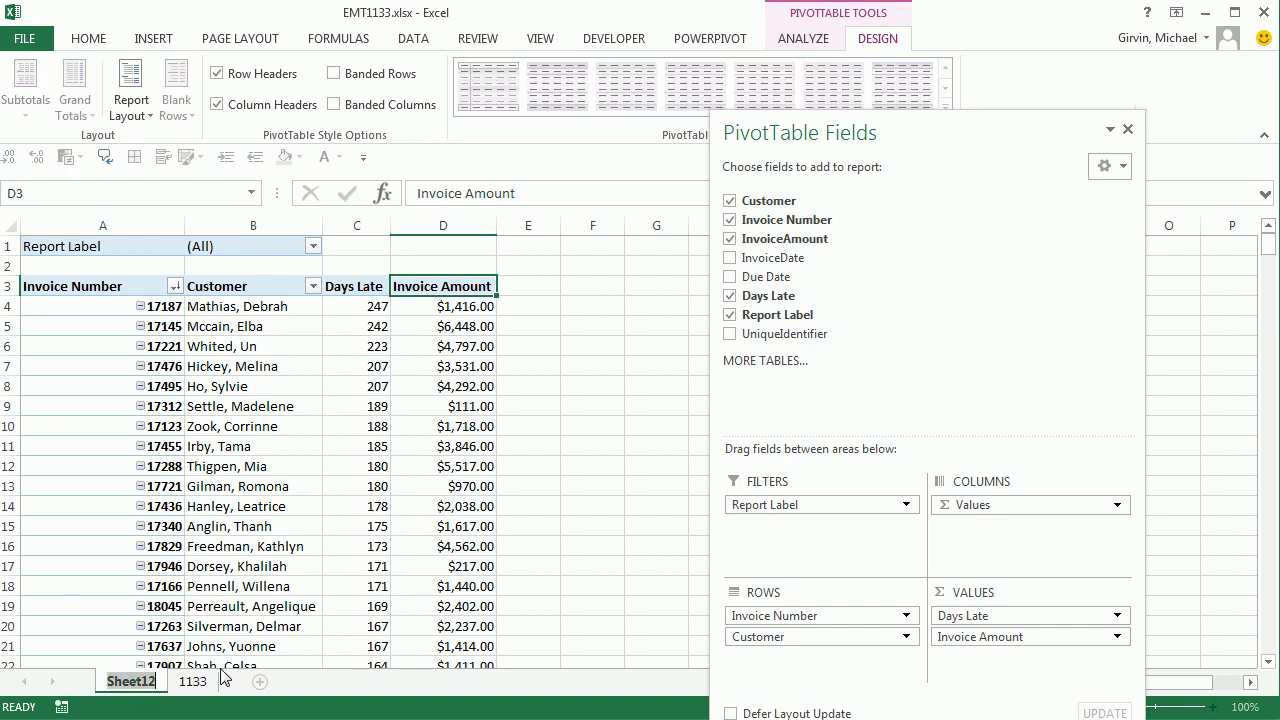
text(PT(1))
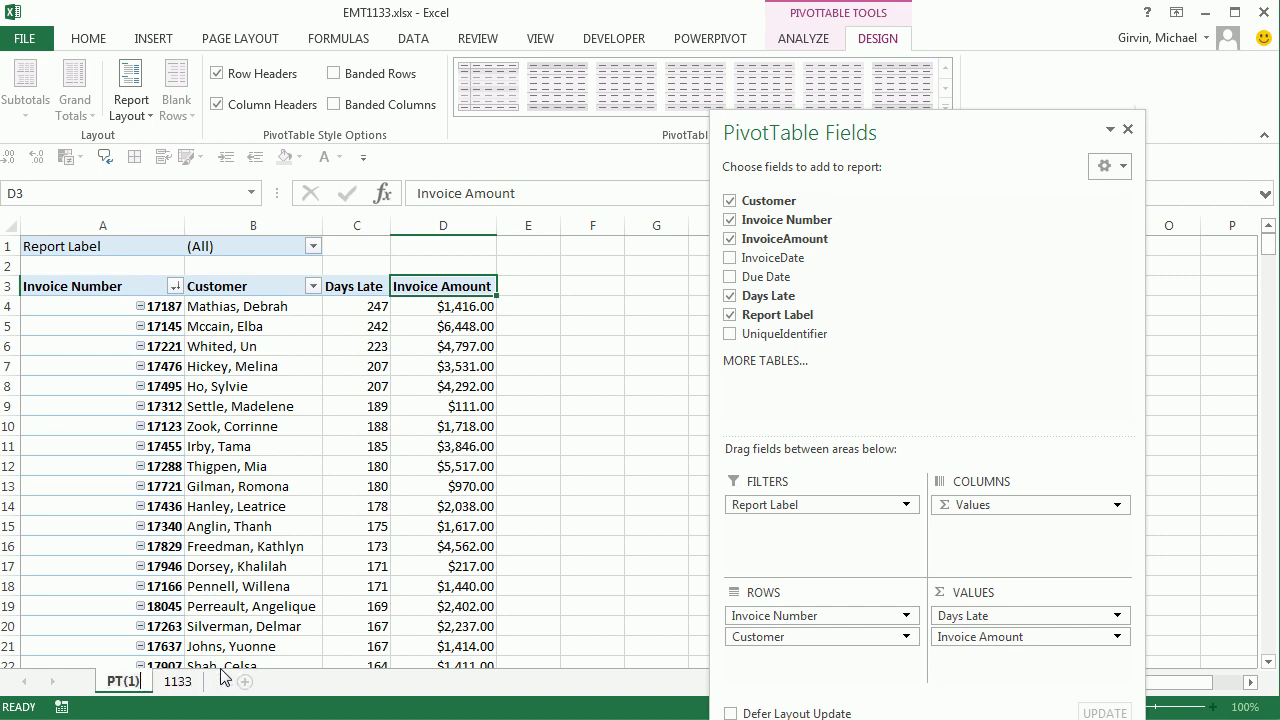
key(Return)
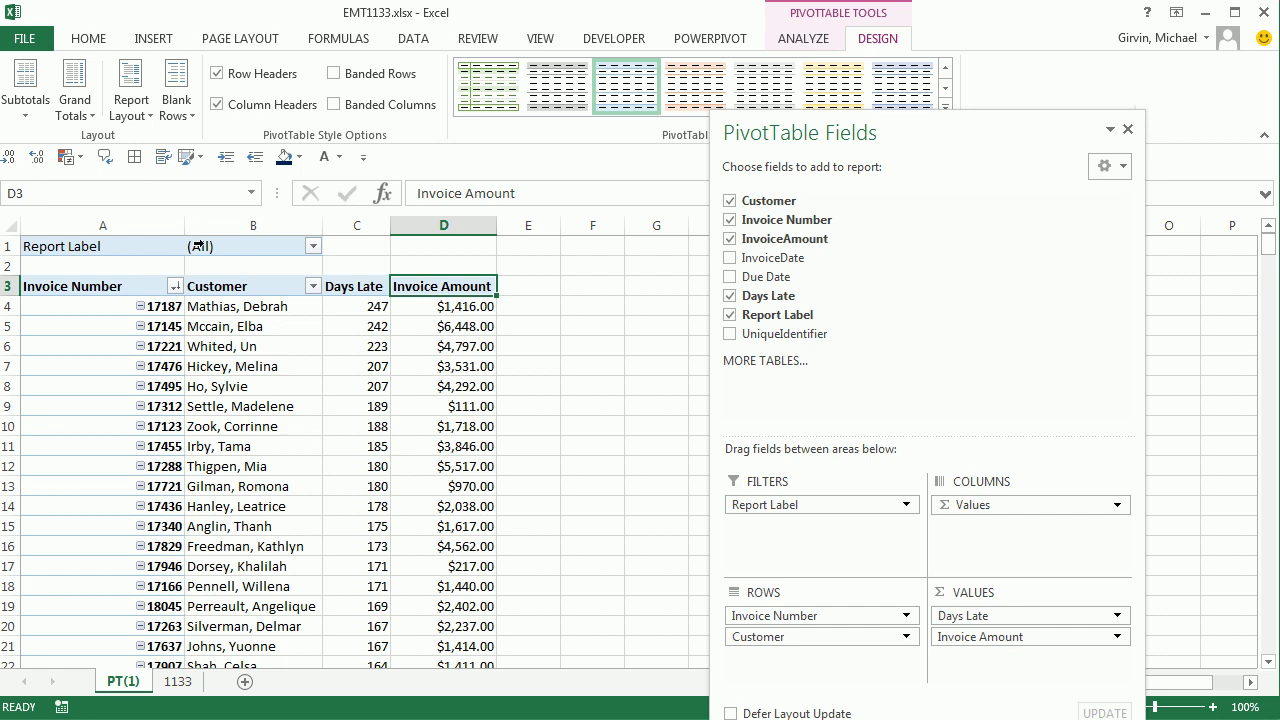
click(800, 40)
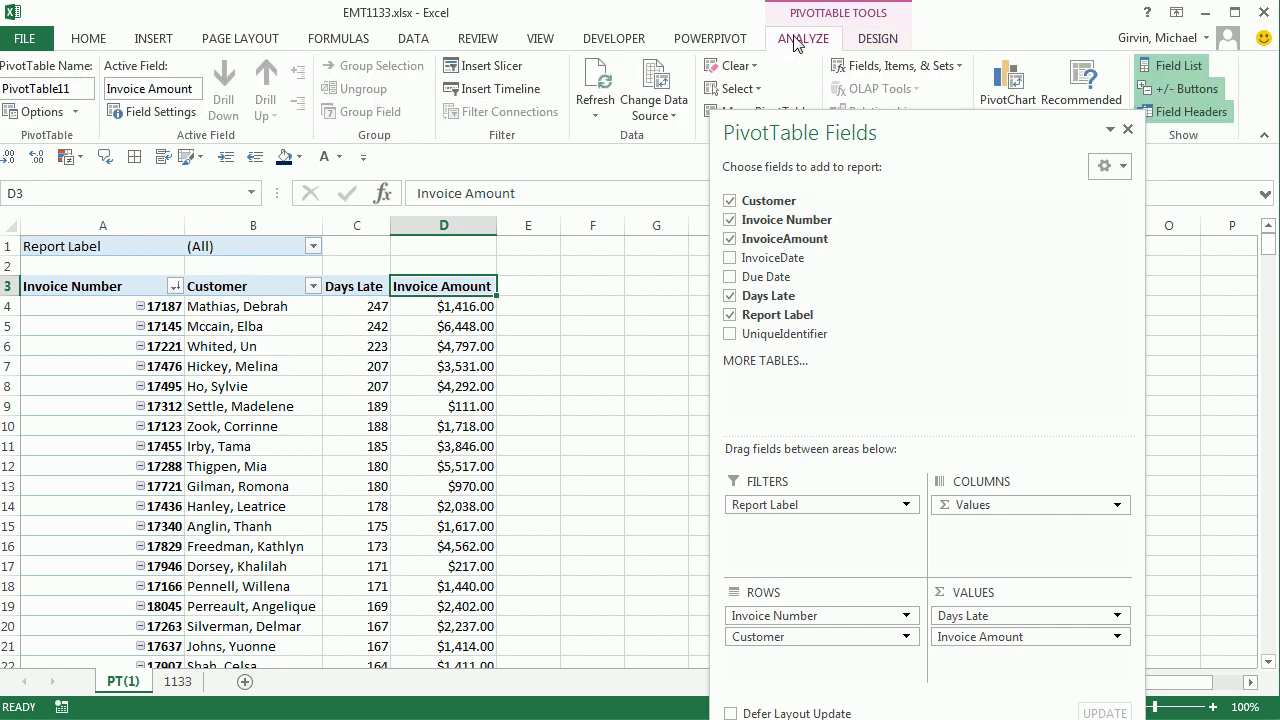
Step: Generate one sheet per Report Label value using Show Report Filter Pages
click(74, 111)
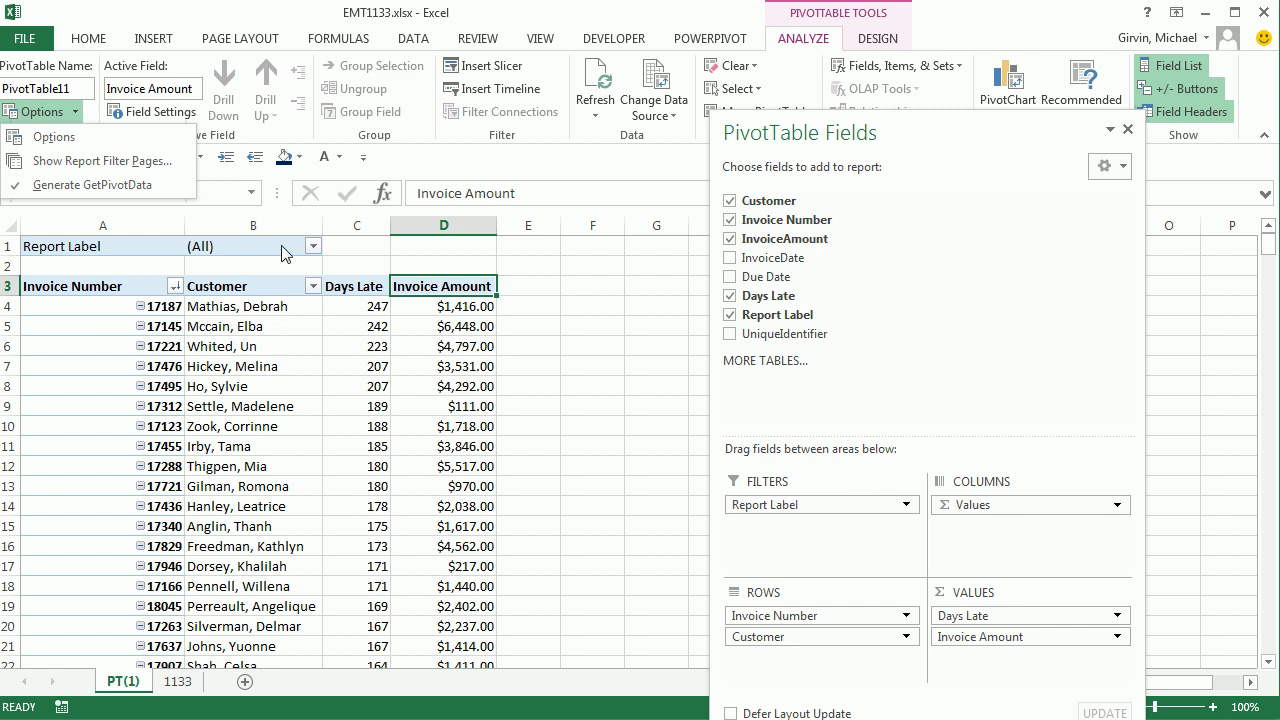
click(98, 167)
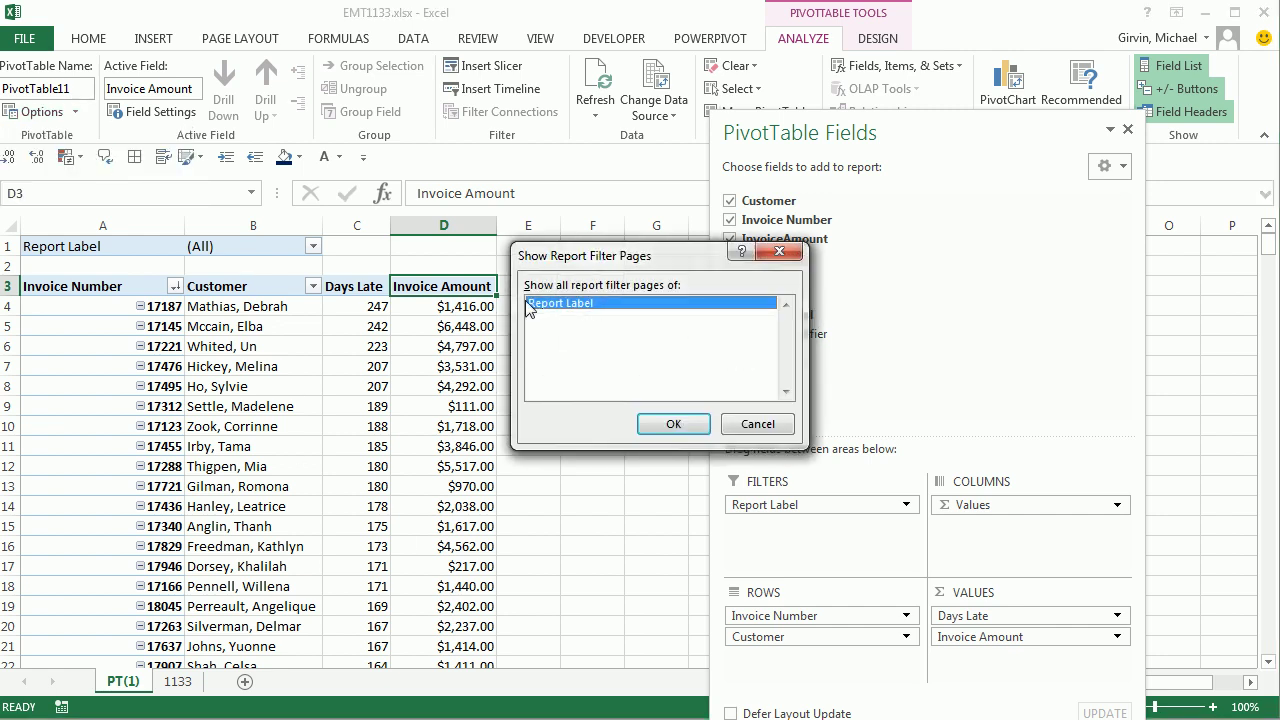
click(674, 424)
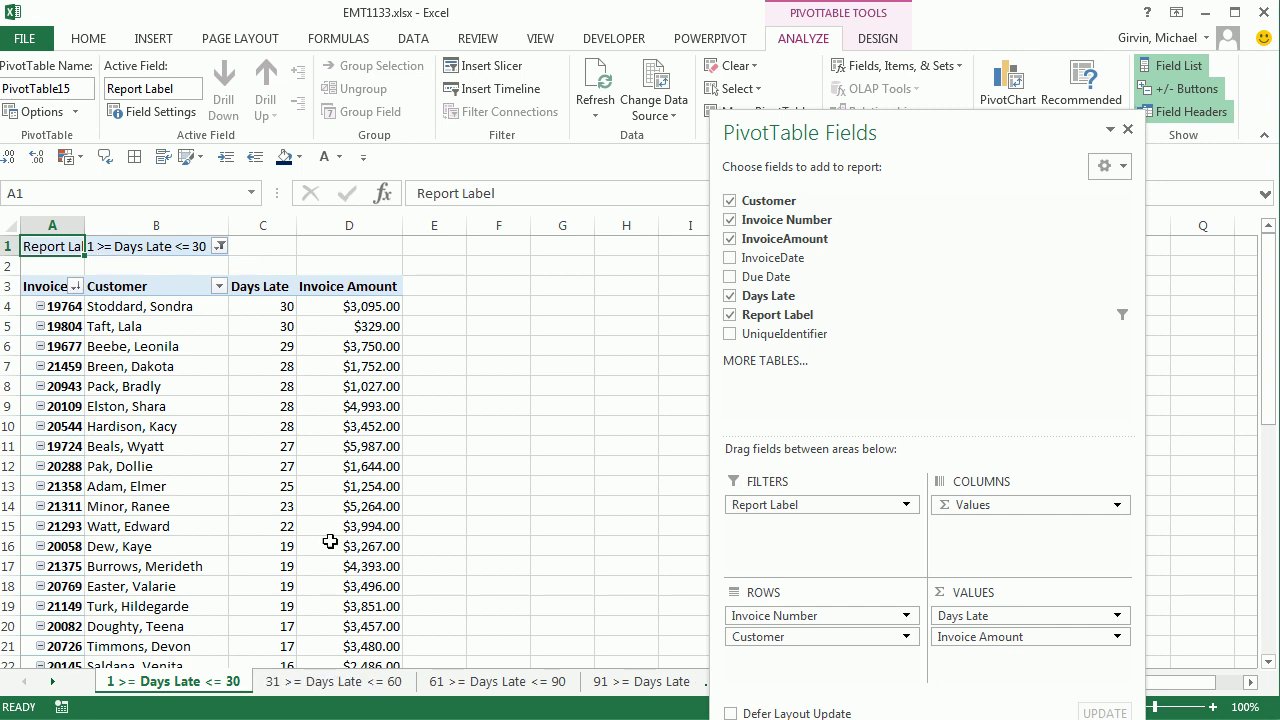
Step: Review the 31–60, 61–90 and 91–365 Days Late sheets
click(333, 681)
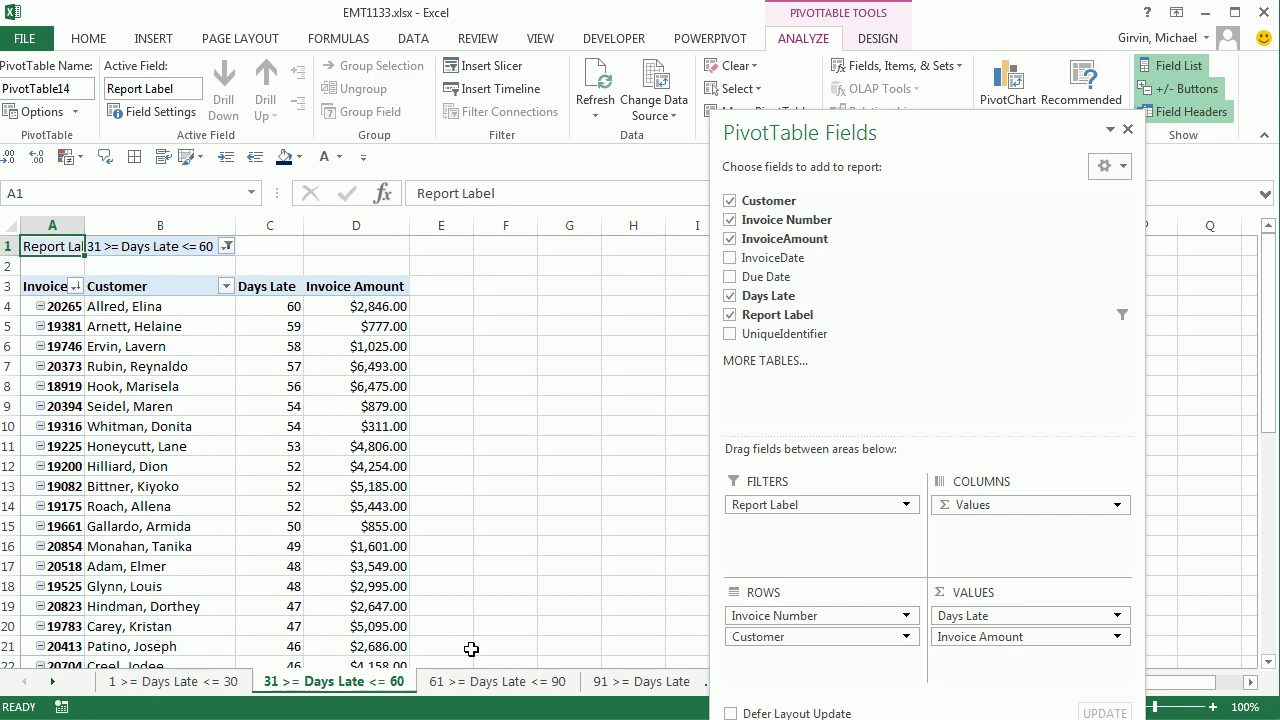
click(488, 681)
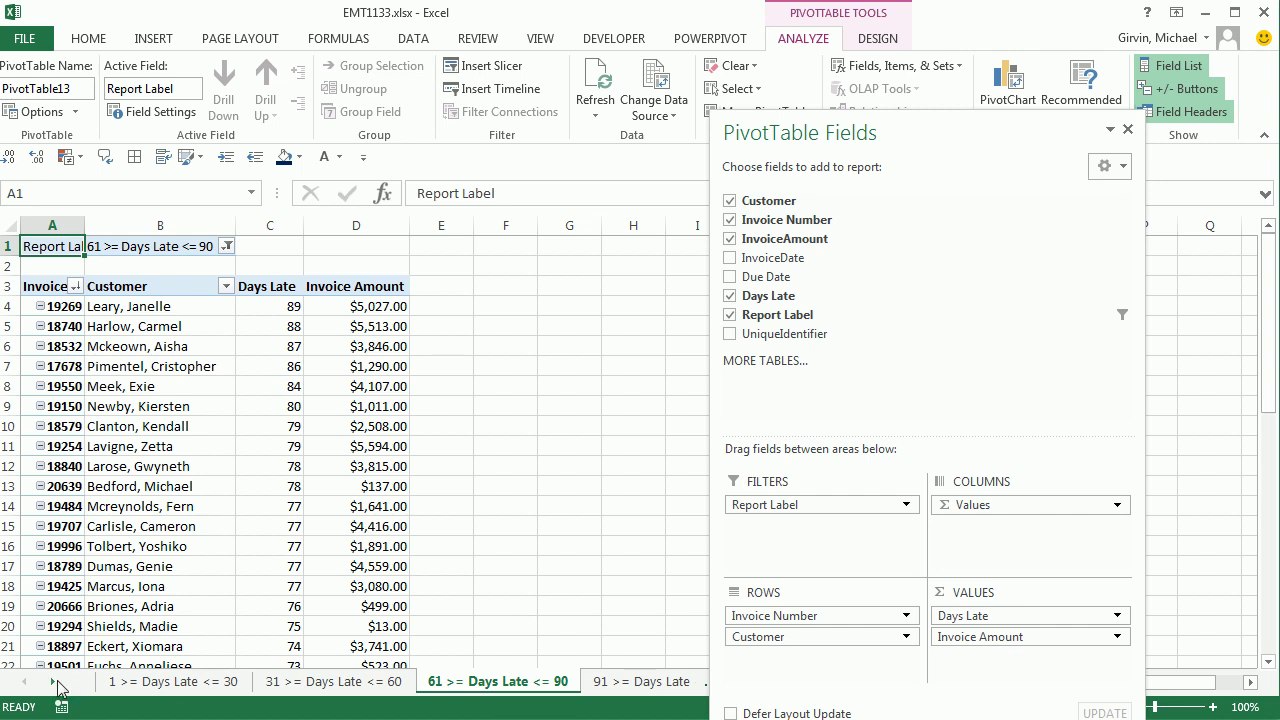
click(58, 684)
click(58, 684)
click(325, 682)
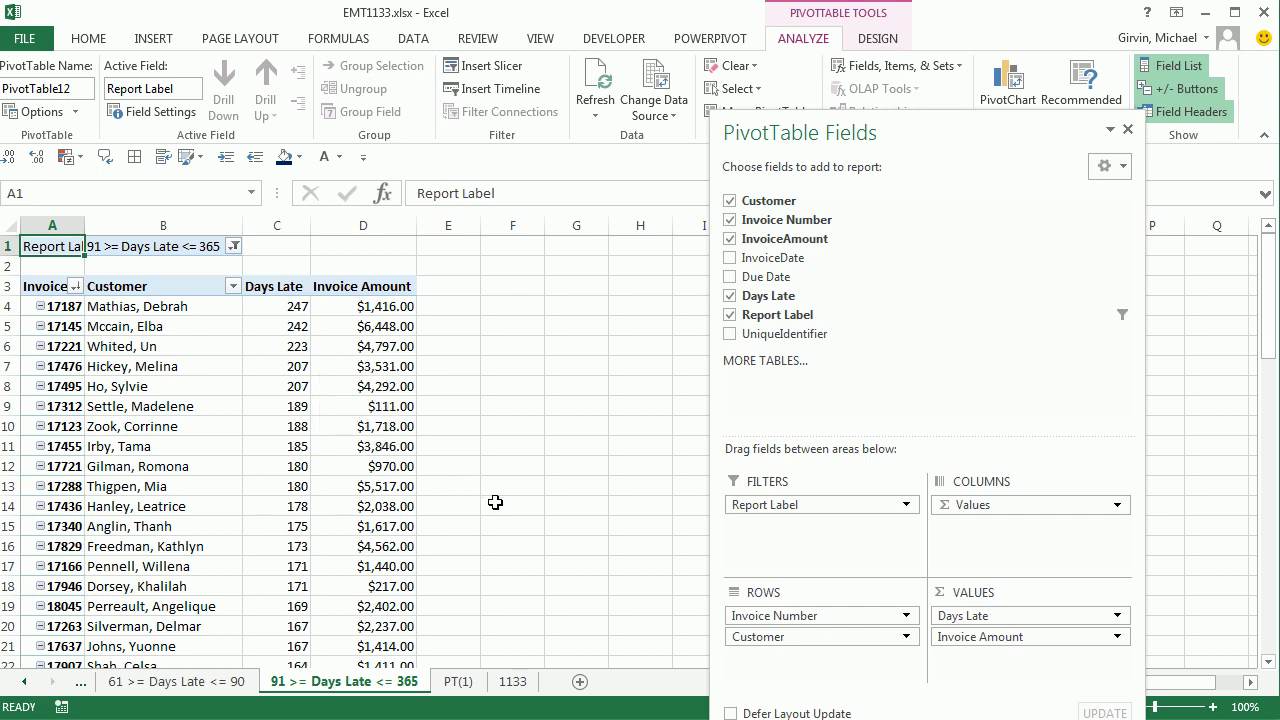
Step: Insert a new PivotTable on a new sheet from the 1133 invoice data
click(513, 682)
click(428, 348)
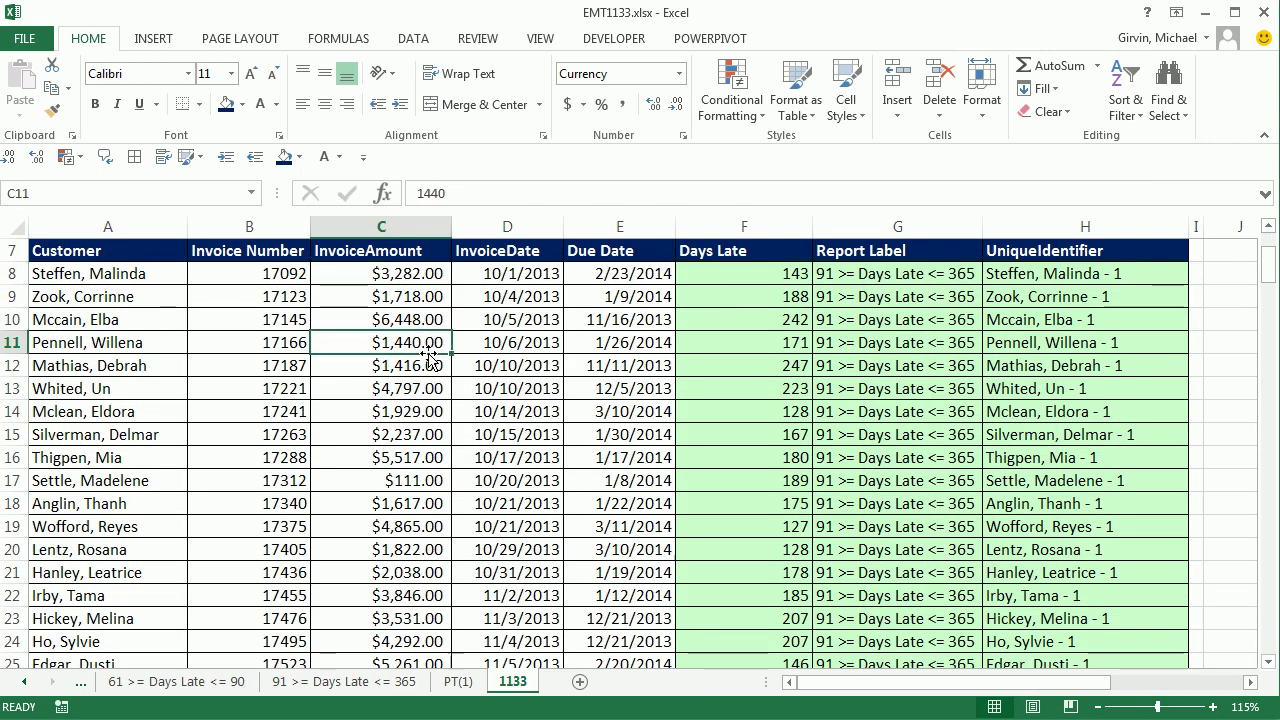
key(alt+n)
key(v)
key(Return)
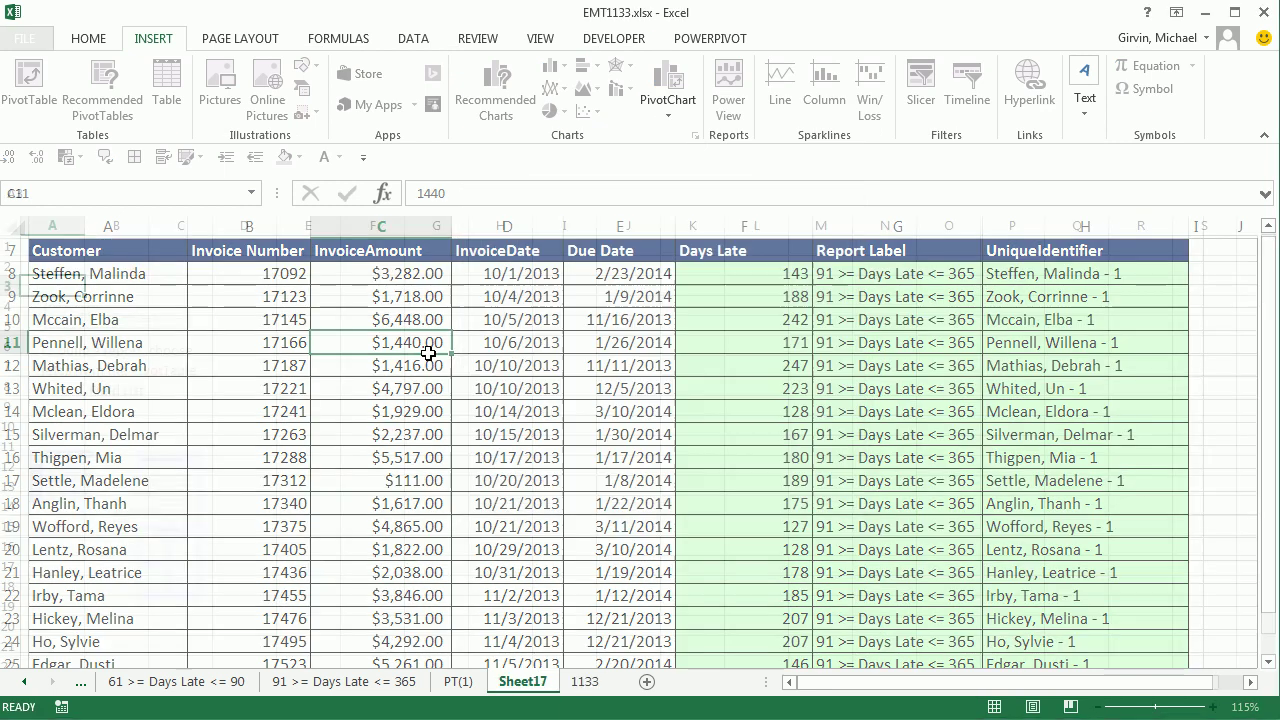
Step: Add UniqueIdentifier to rows and Days Late to values, renaming the heading to Days Late
drag(783, 340, 780, 606)
drag(762, 297, 990, 618)
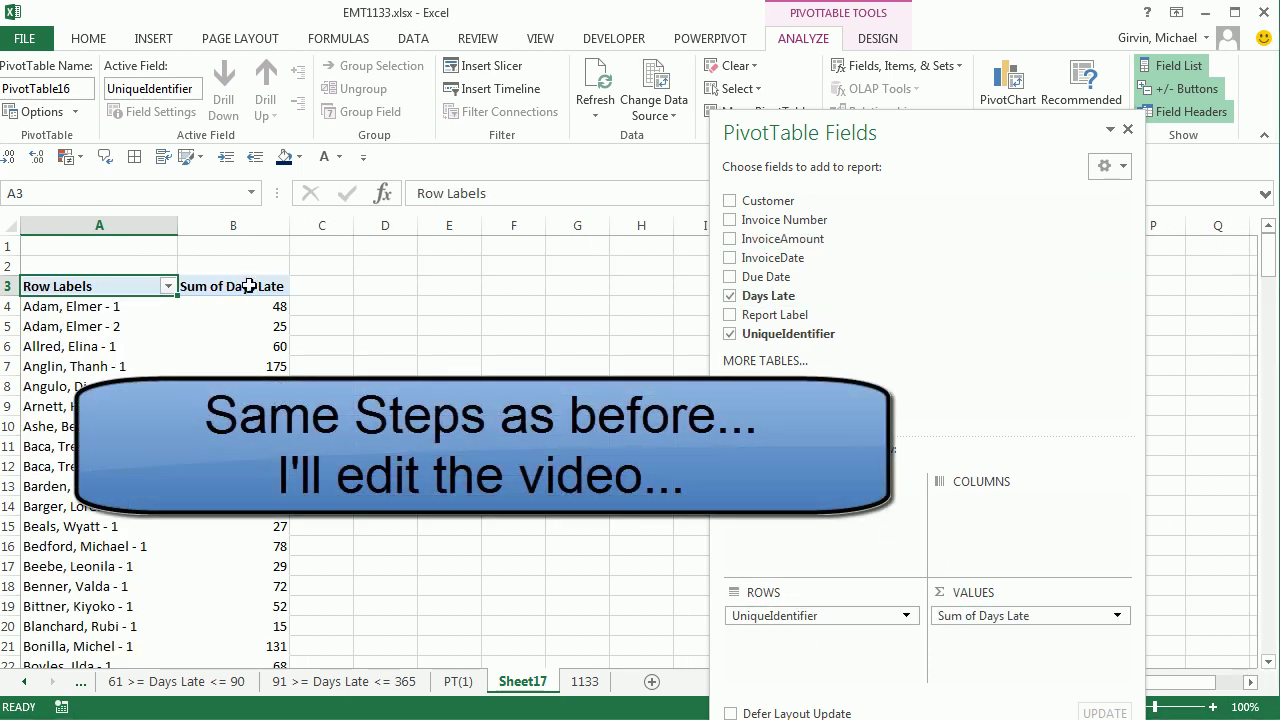
click(246, 288)
key(F2)
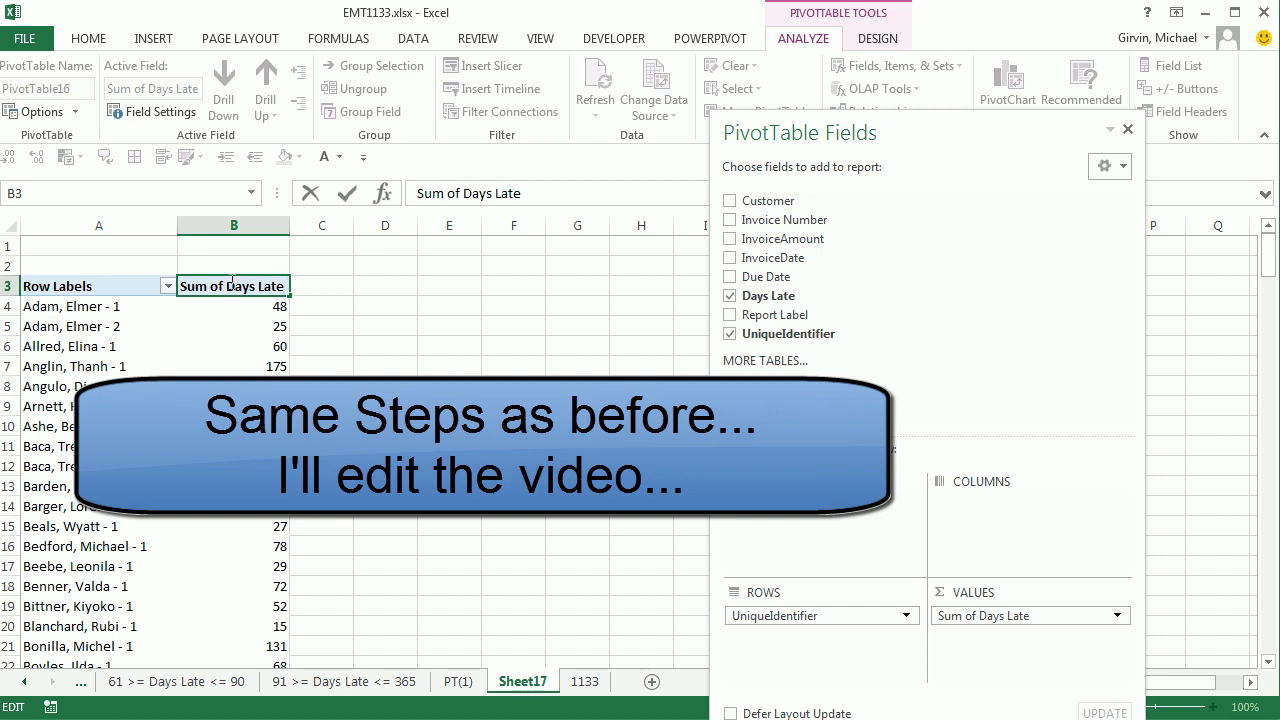
drag(229, 286, 180, 286)
key(BackSpace)
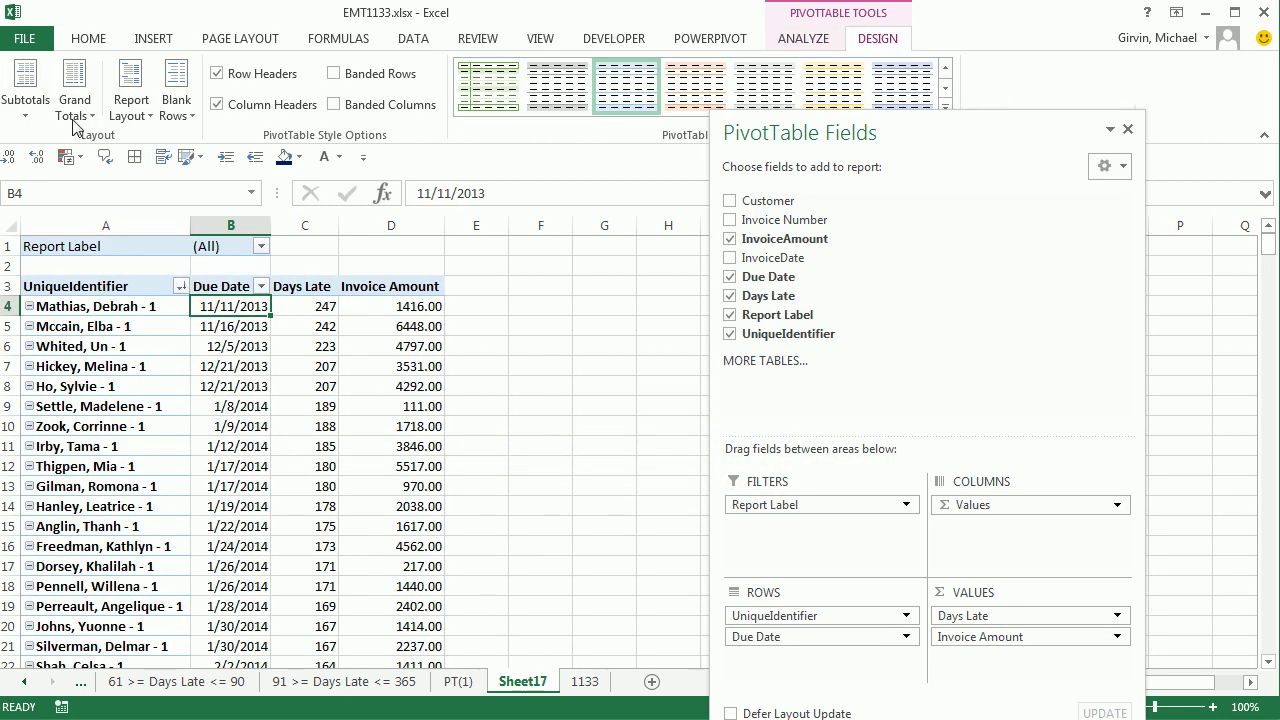
Step: Generate one sheet per Report Label value from the UniqueIdentifier PivotTable
click(780, 40)
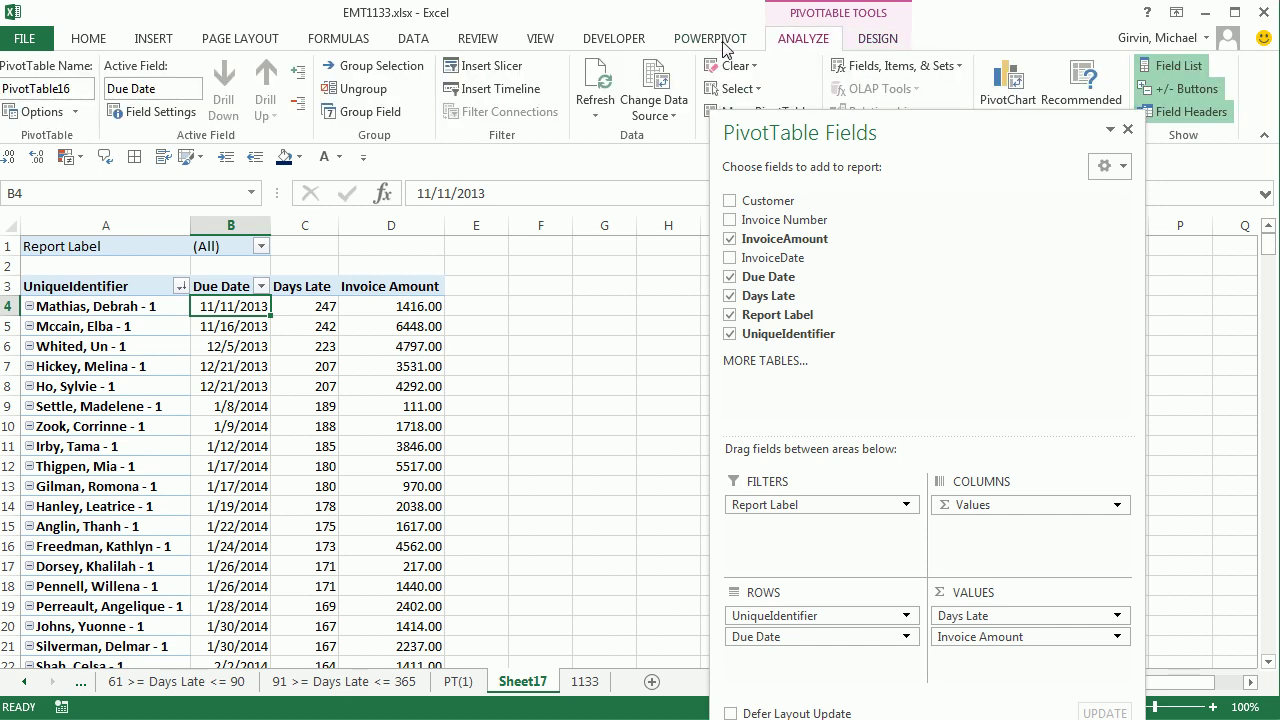
click(75, 111)
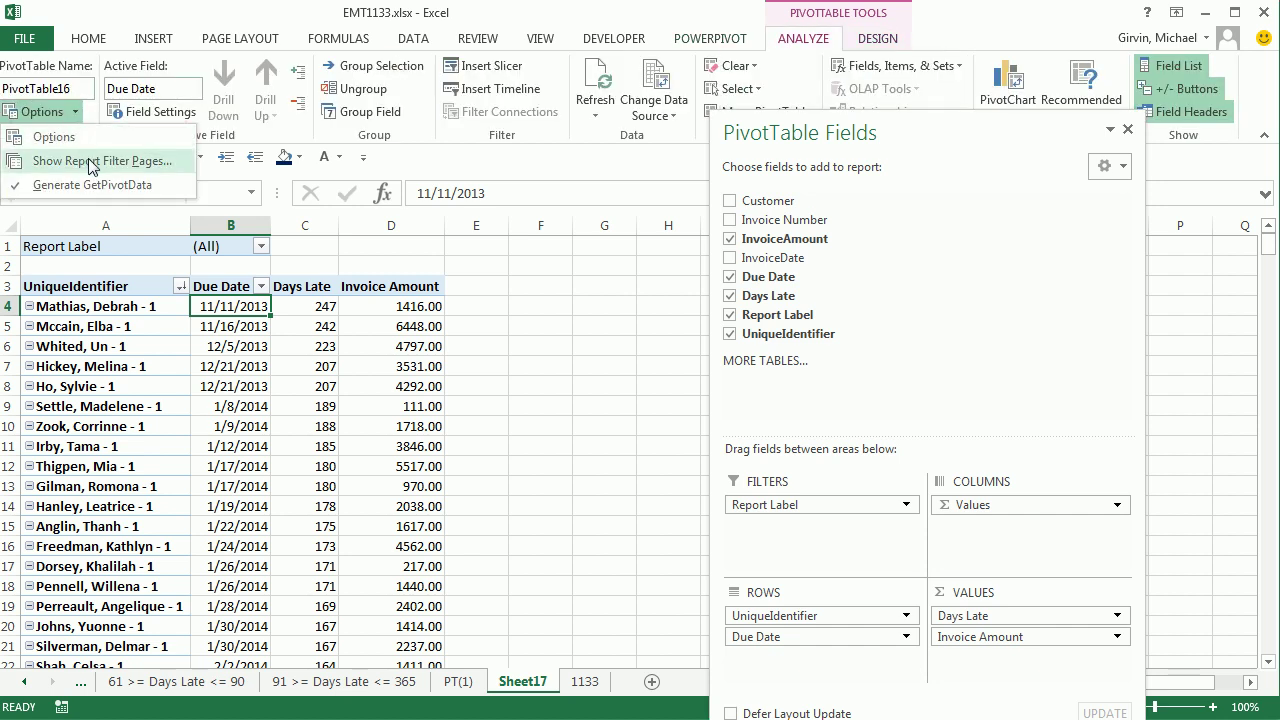
click(90, 162)
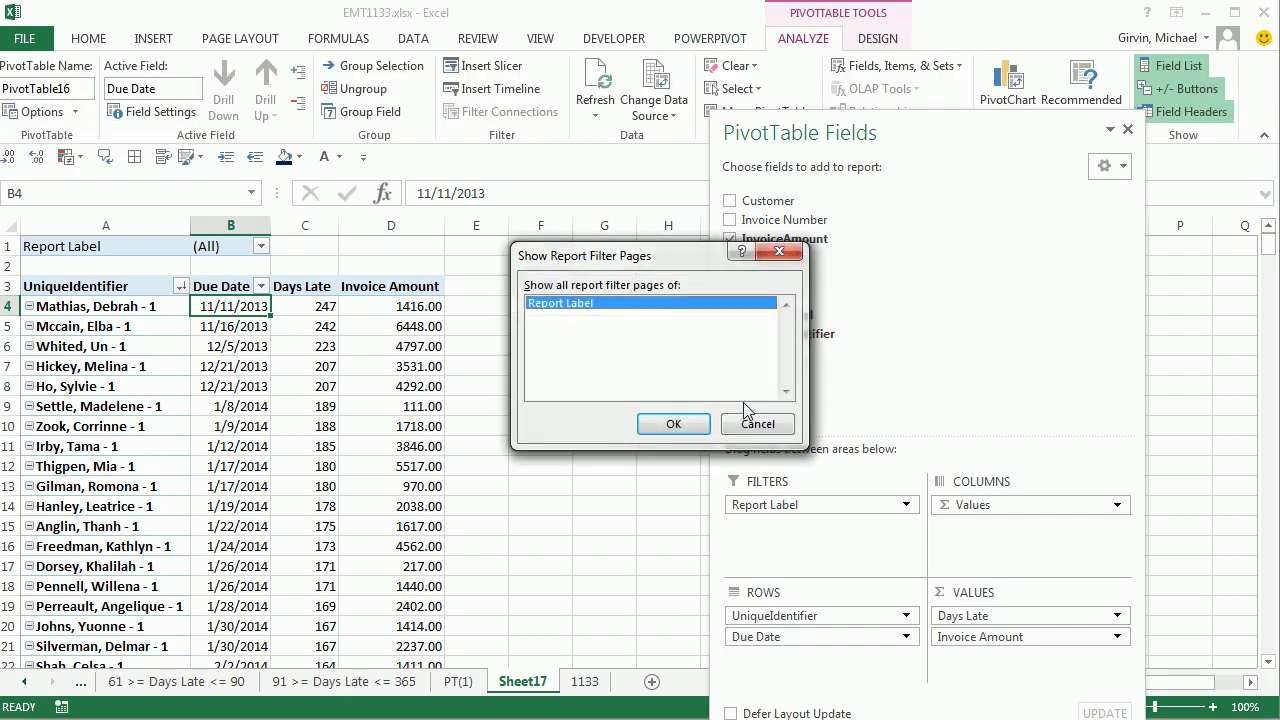
click(671, 423)
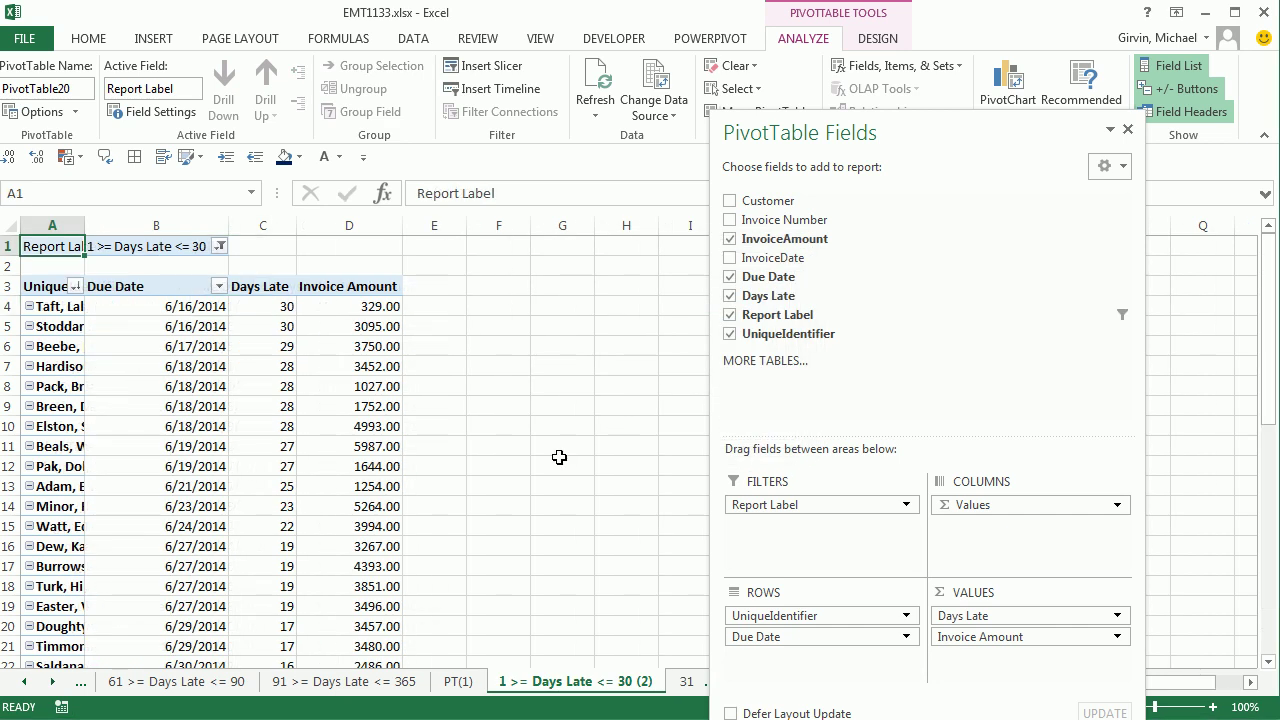
Step: Autofit column A on the new (2) sheets, review each, then return to 1133
click(53, 681)
click(53, 681)
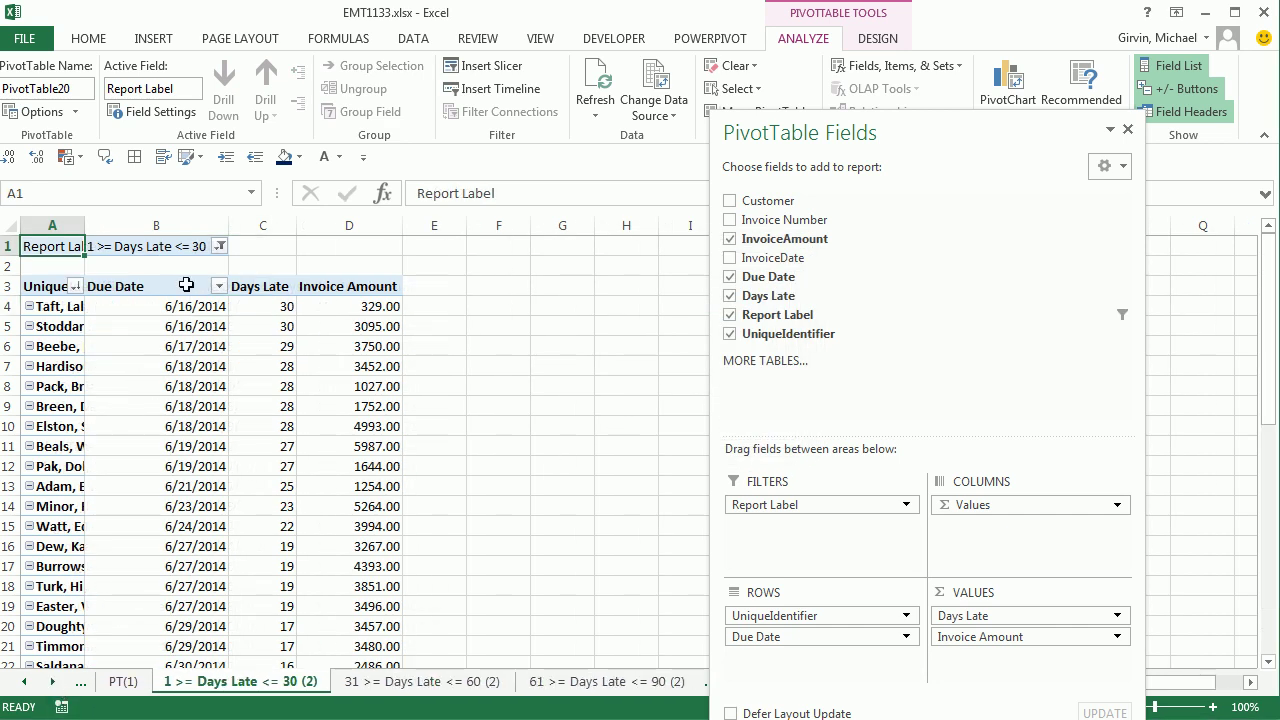
double_click(83, 232)
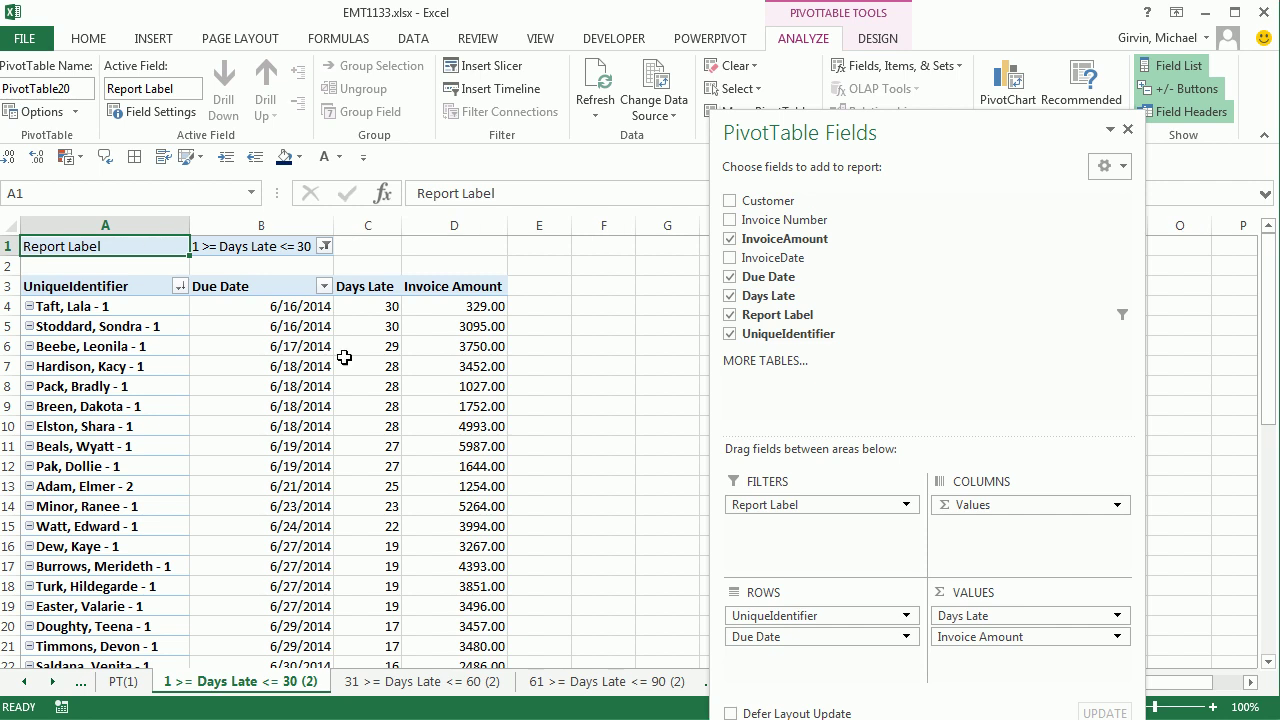
click(421, 681)
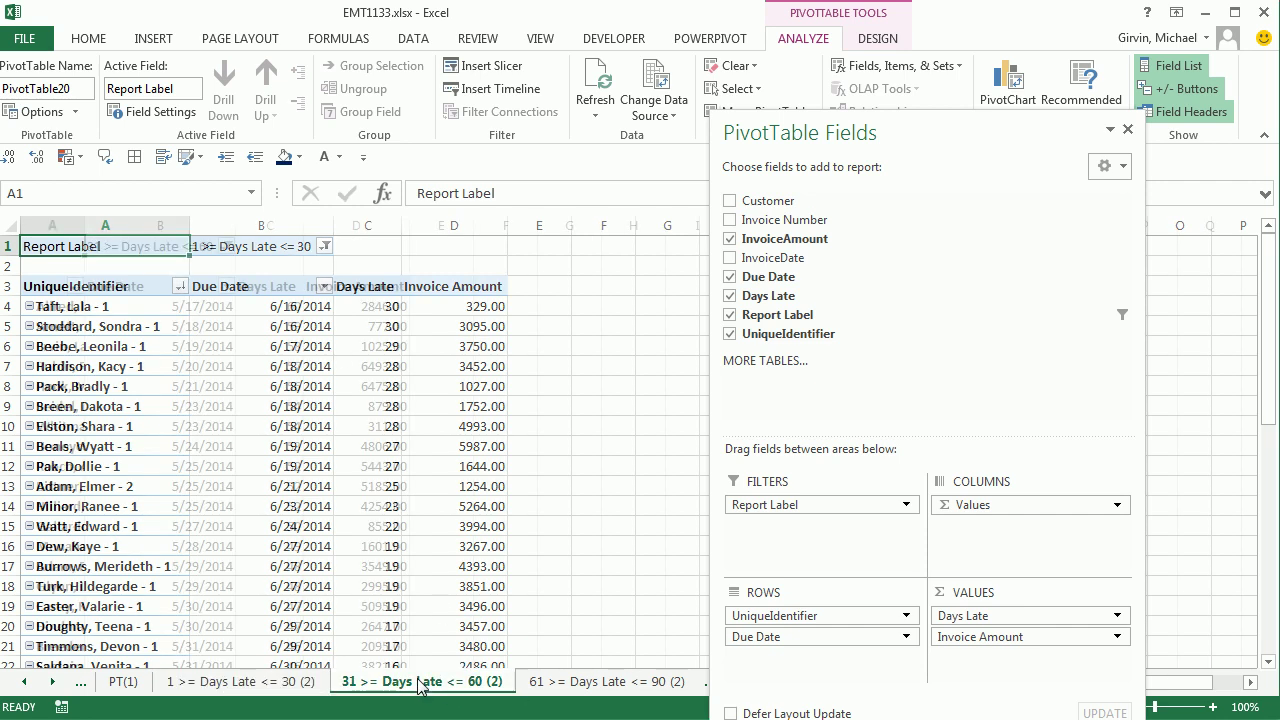
double_click(85, 225)
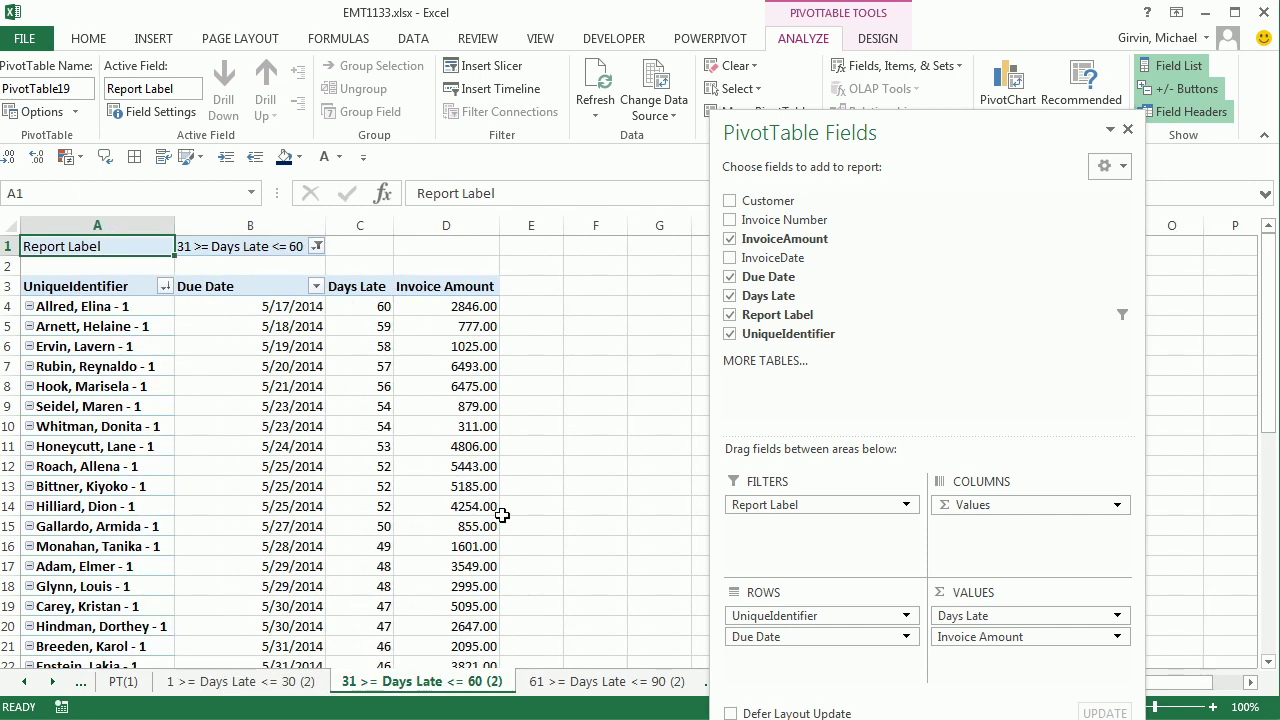
click(582, 684)
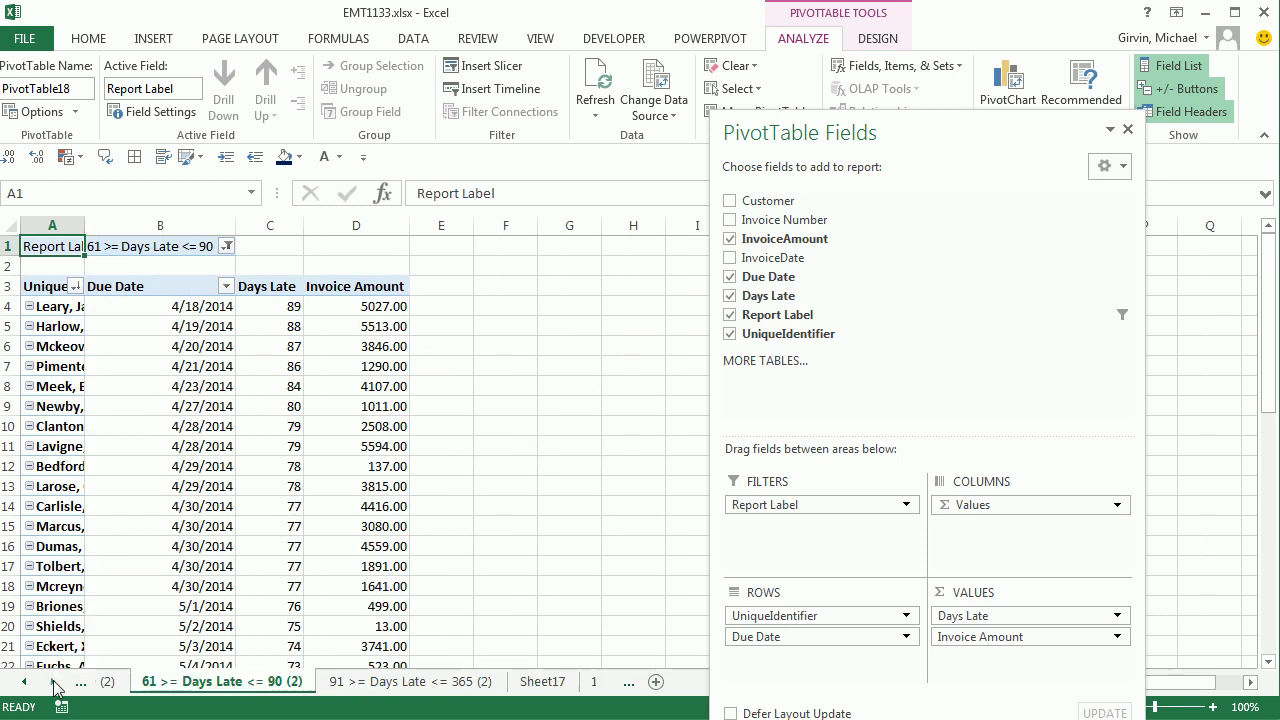
click(403, 684)
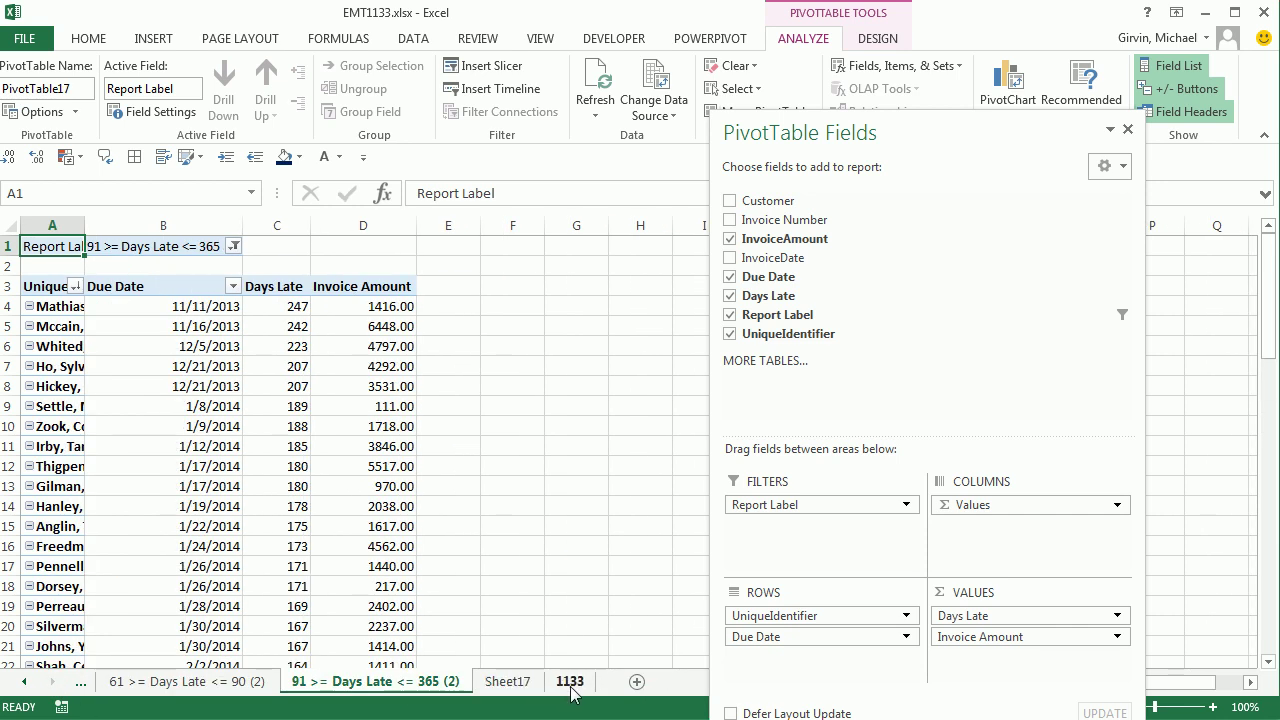
click(569, 681)
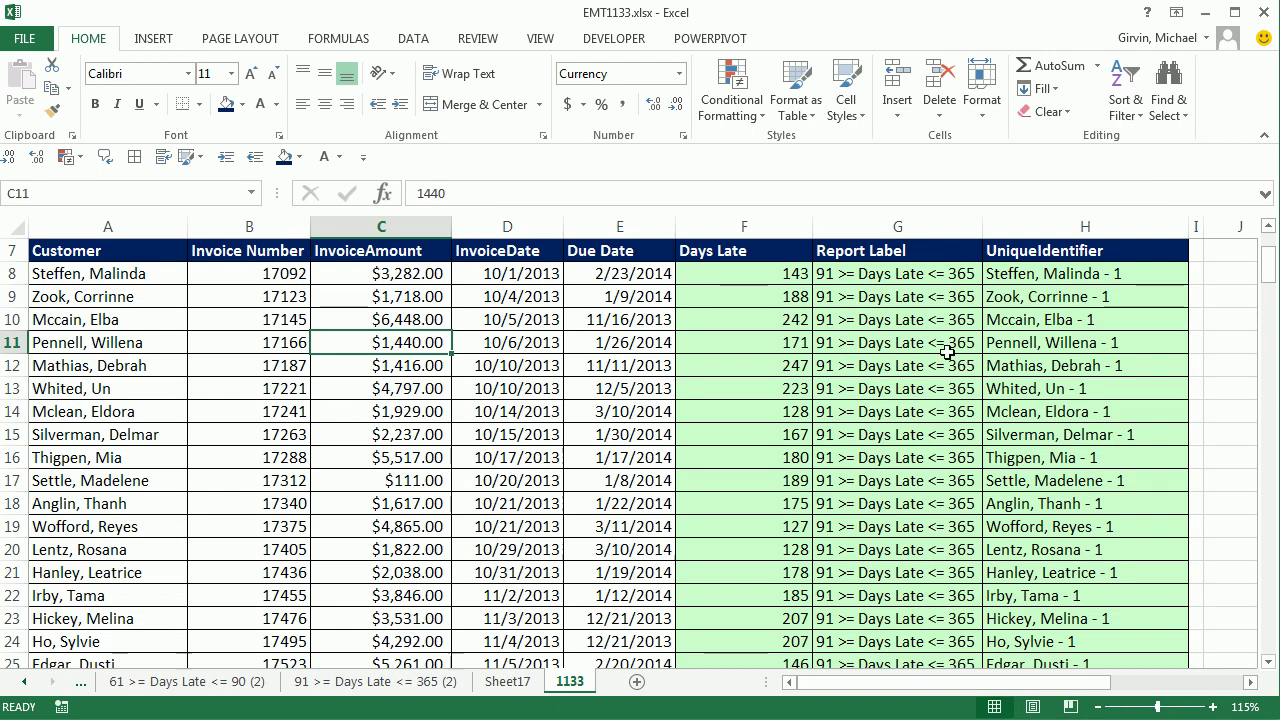